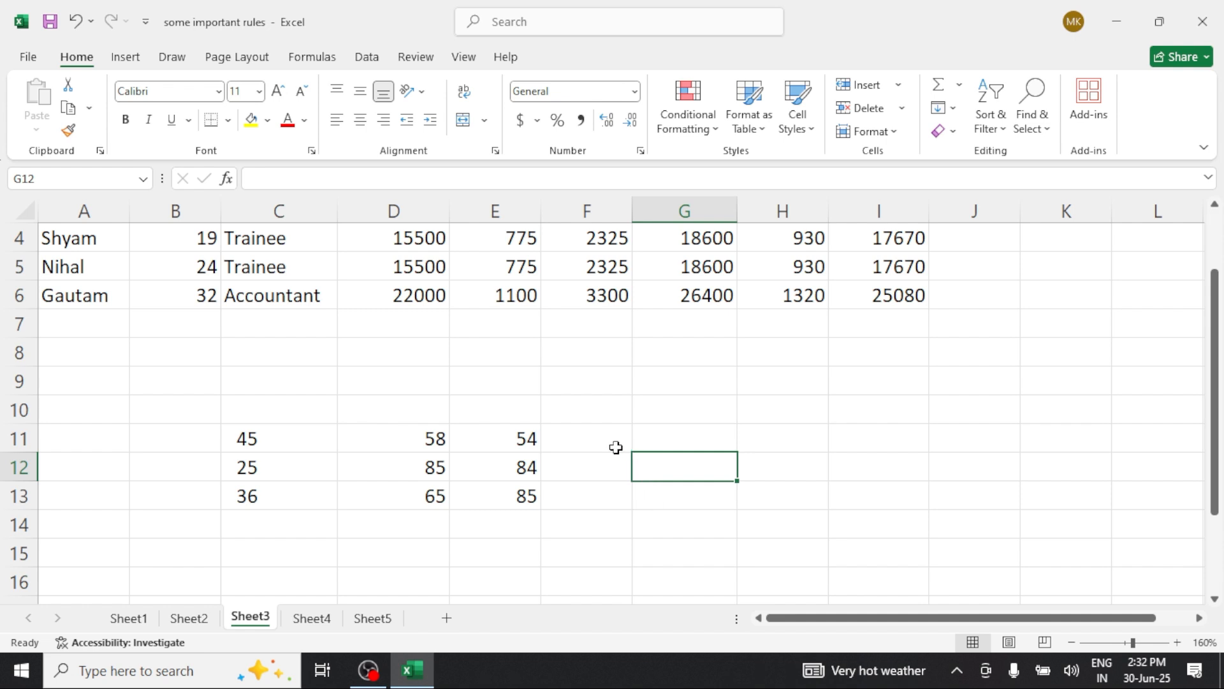
- Enter the formula =SUM(C11,D11,E11) in cell G11 to add the row's three values
click(711, 431)
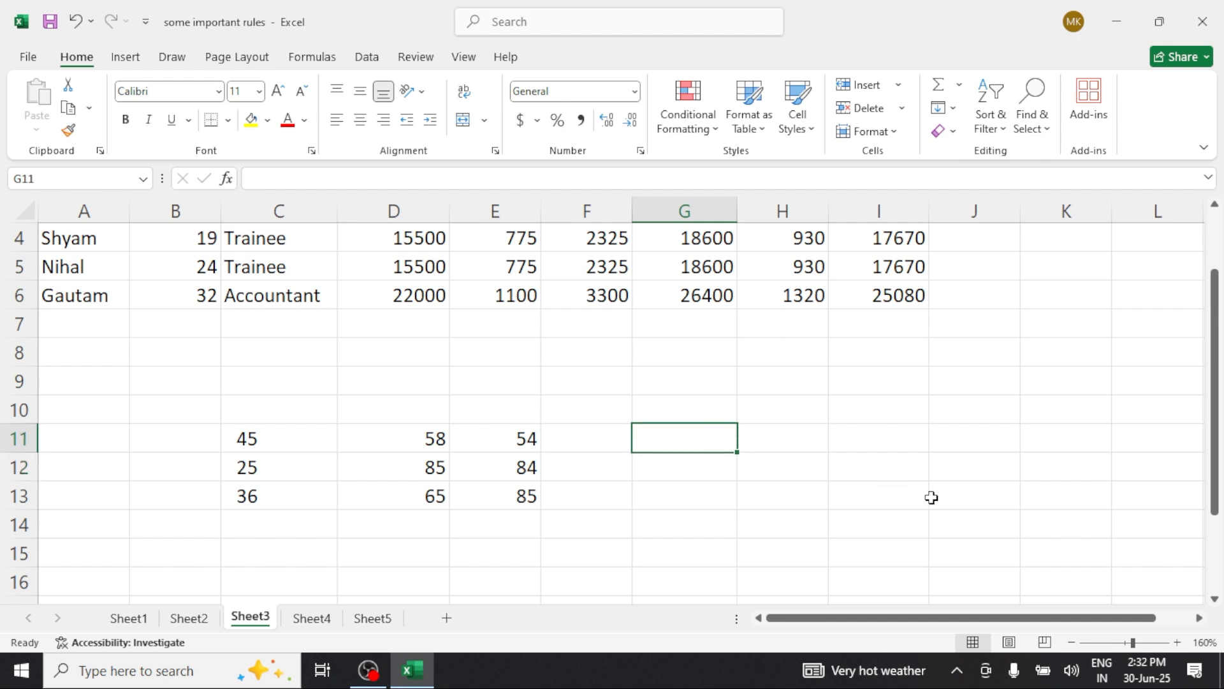
text(=su)
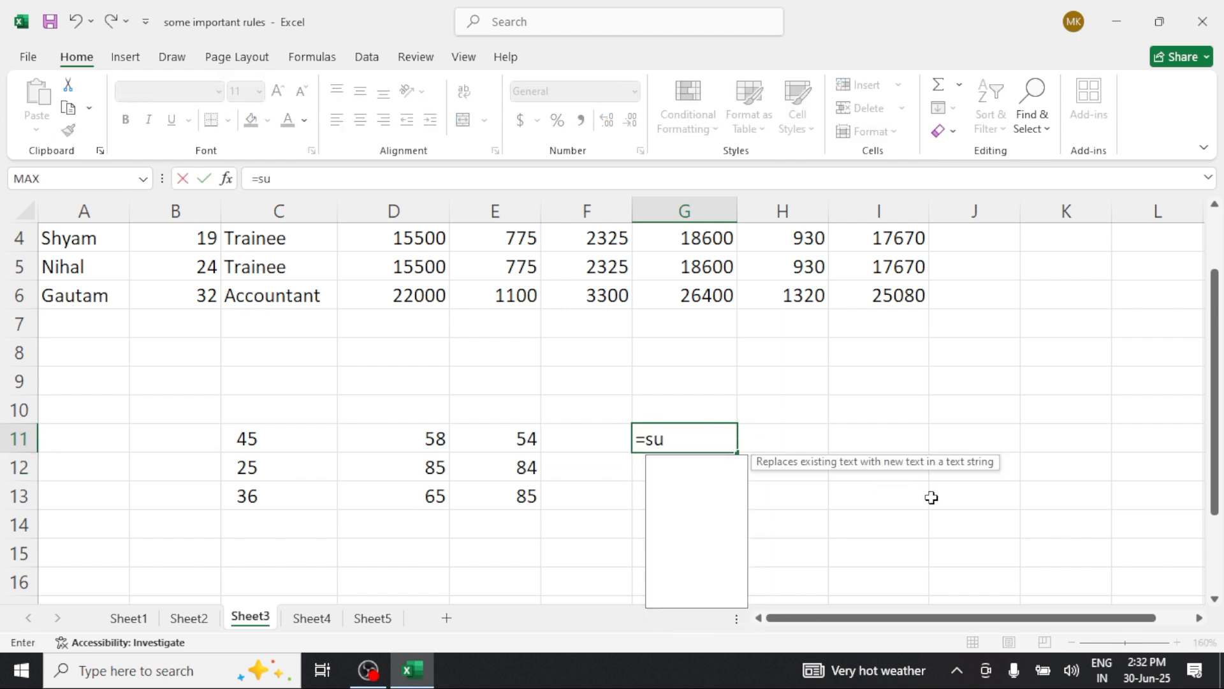
text(m()
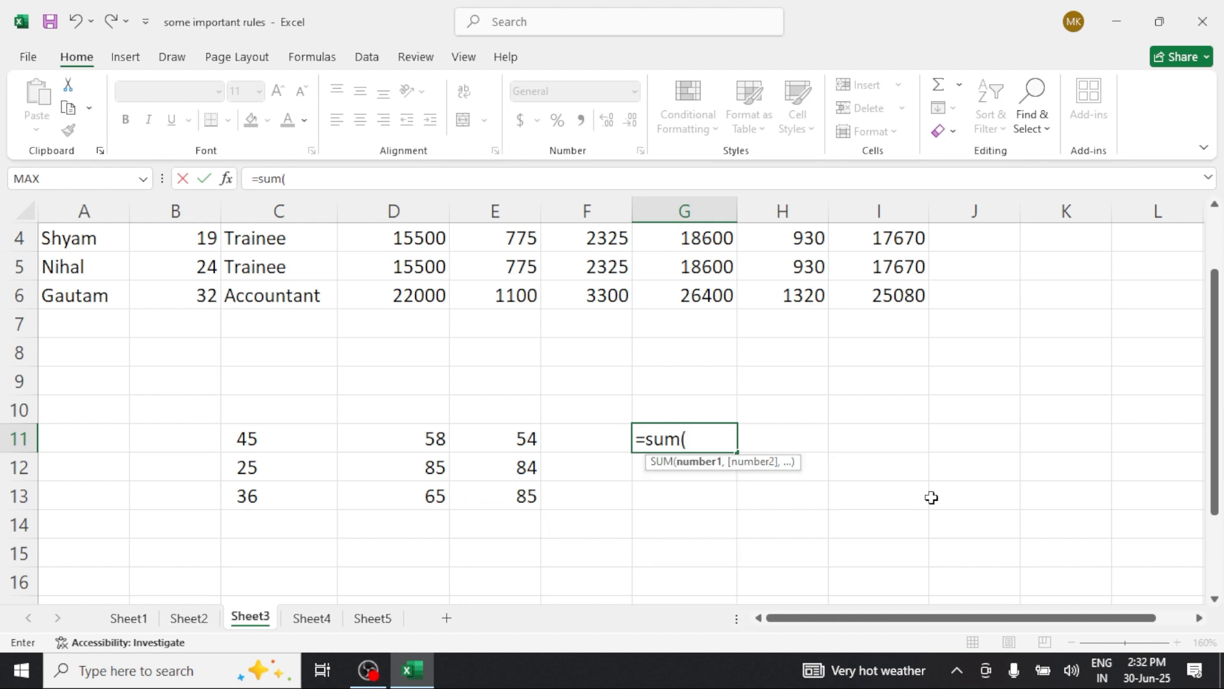
click(298, 437)
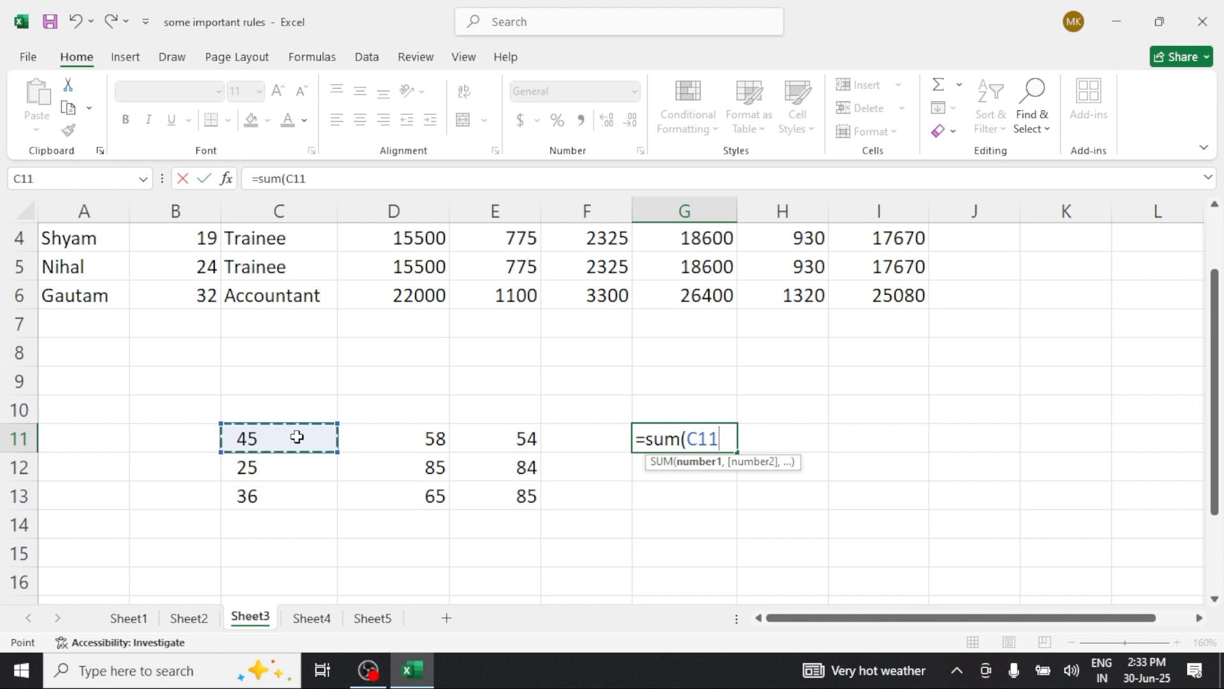
text(,)
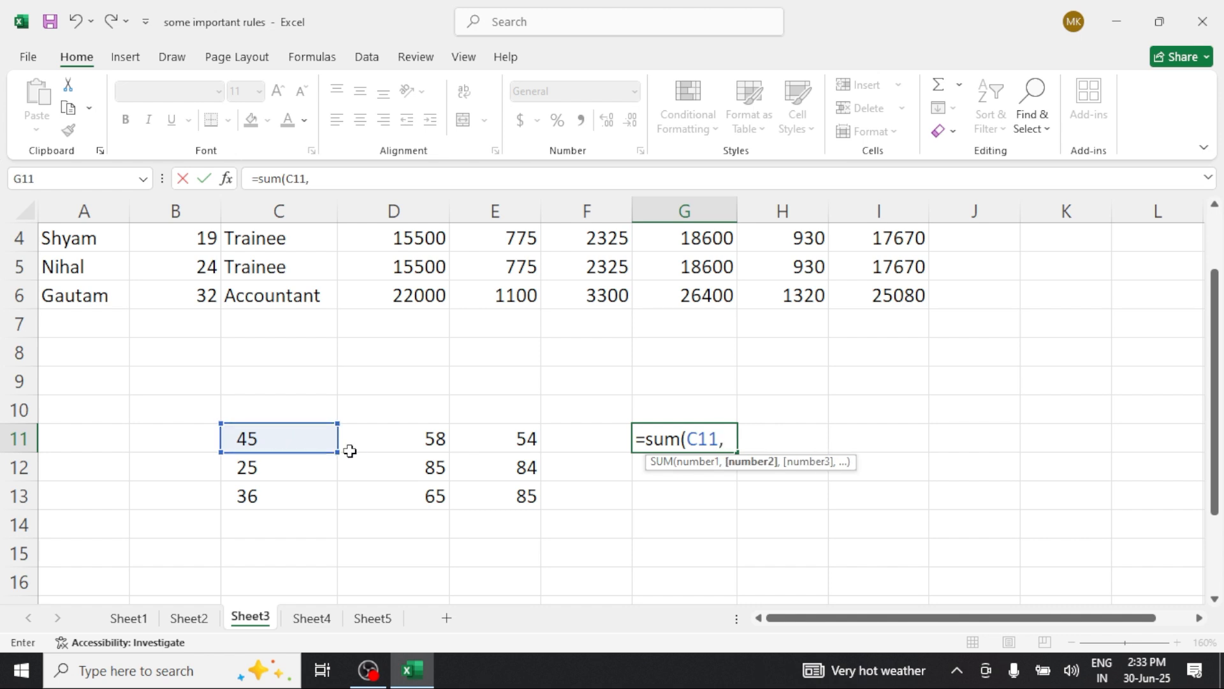
click(392, 446)
text(,)
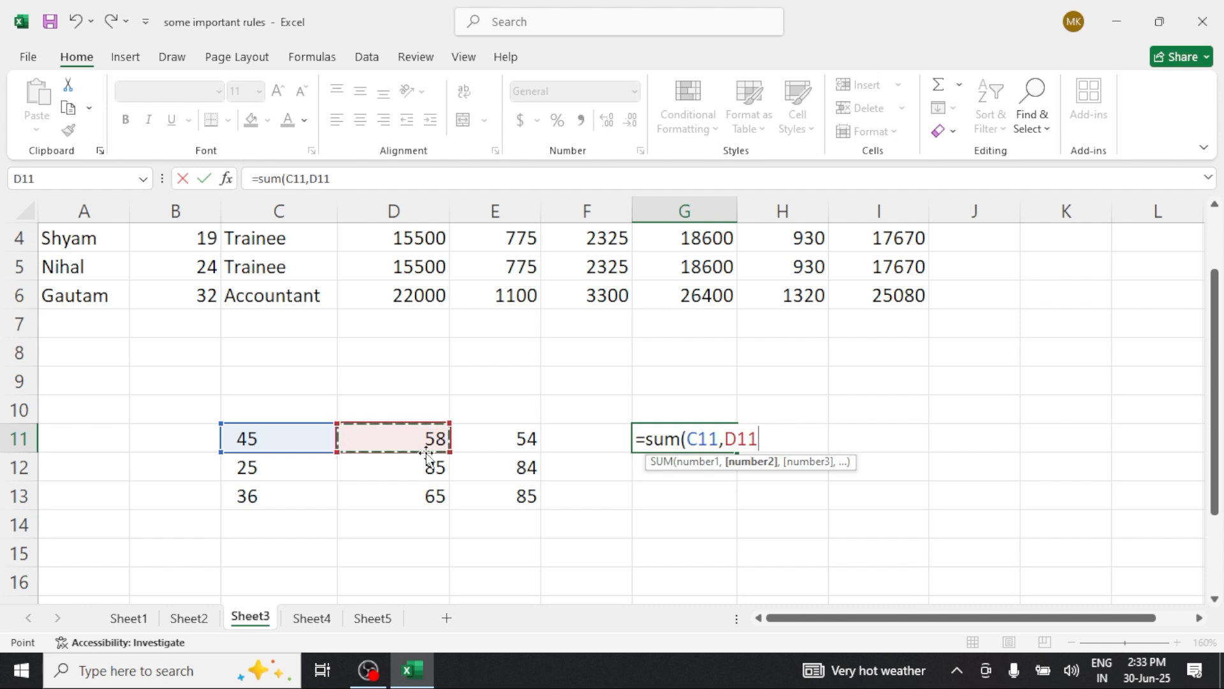
click(487, 446)
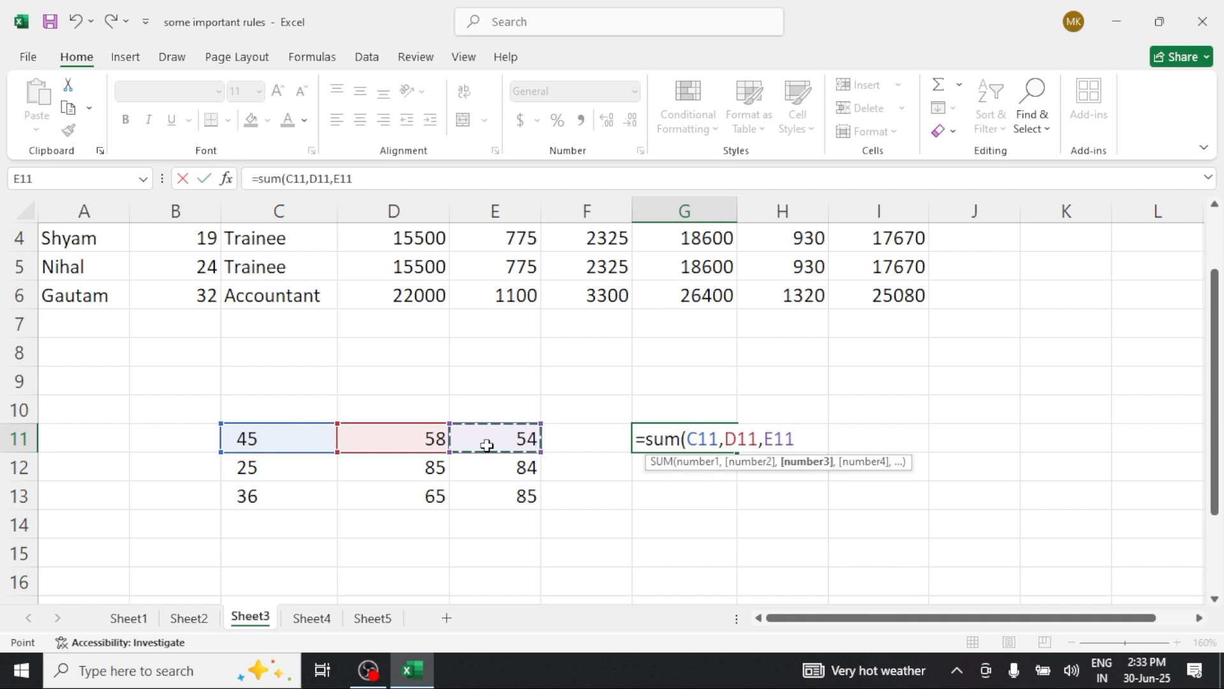
text())
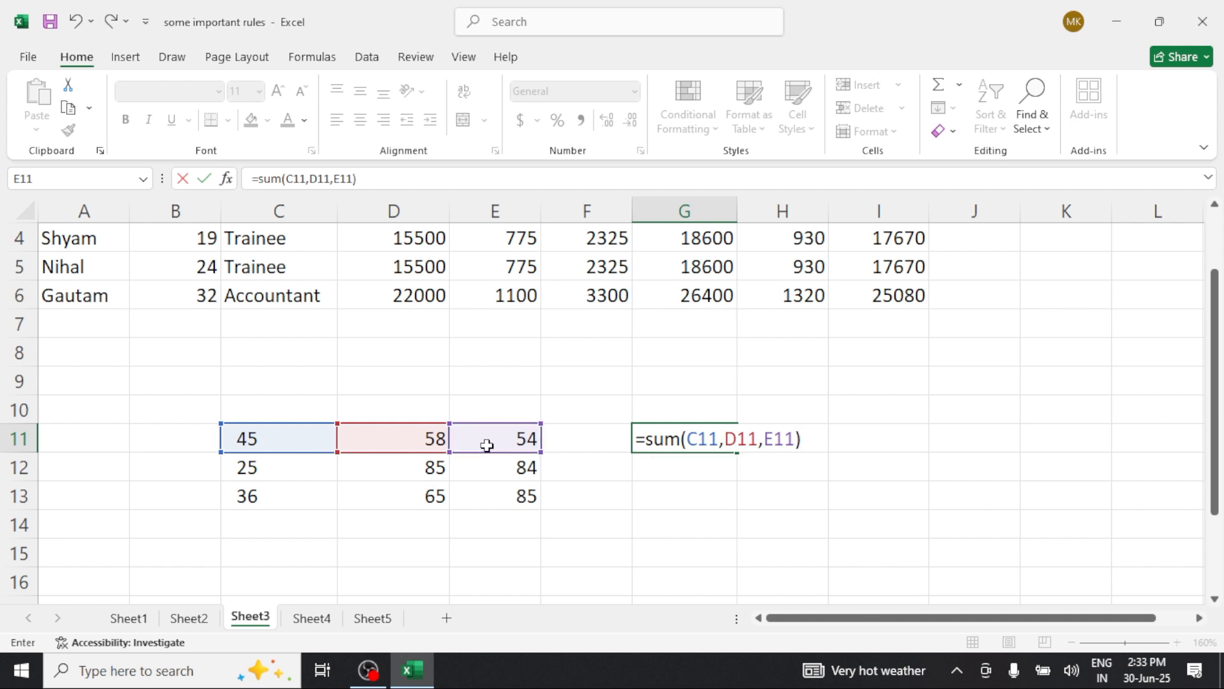
key(Return)
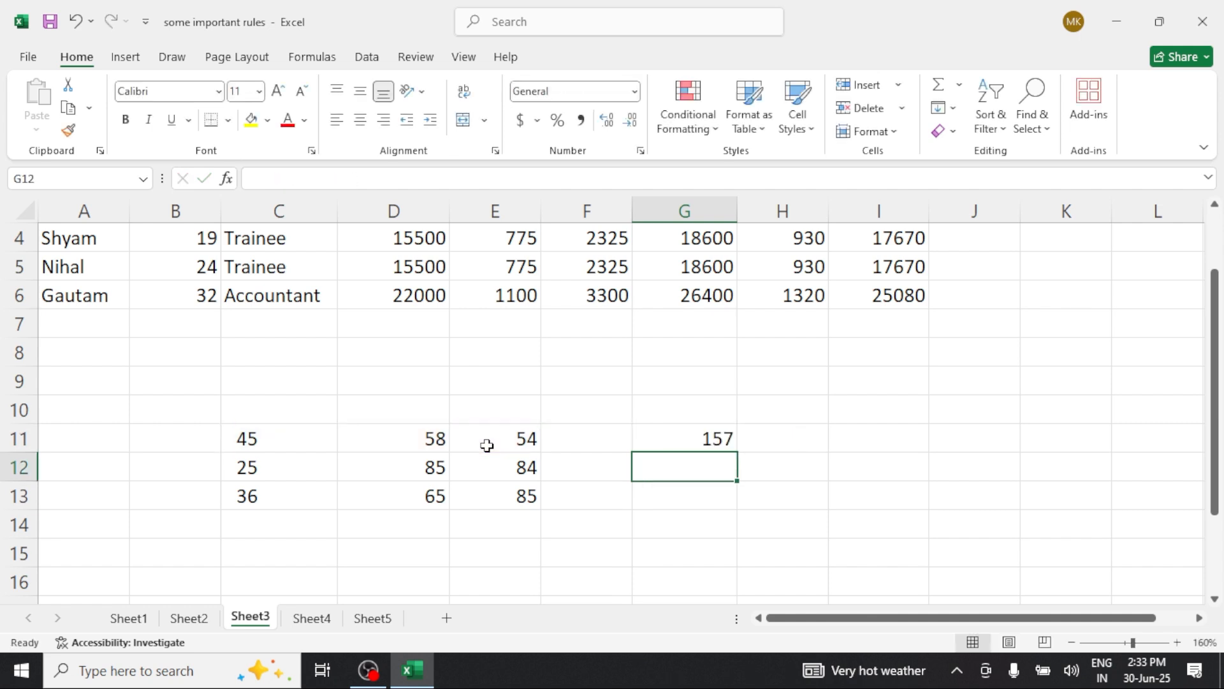
- Fill the SUM formula from G11 down to G13
click(665, 430)
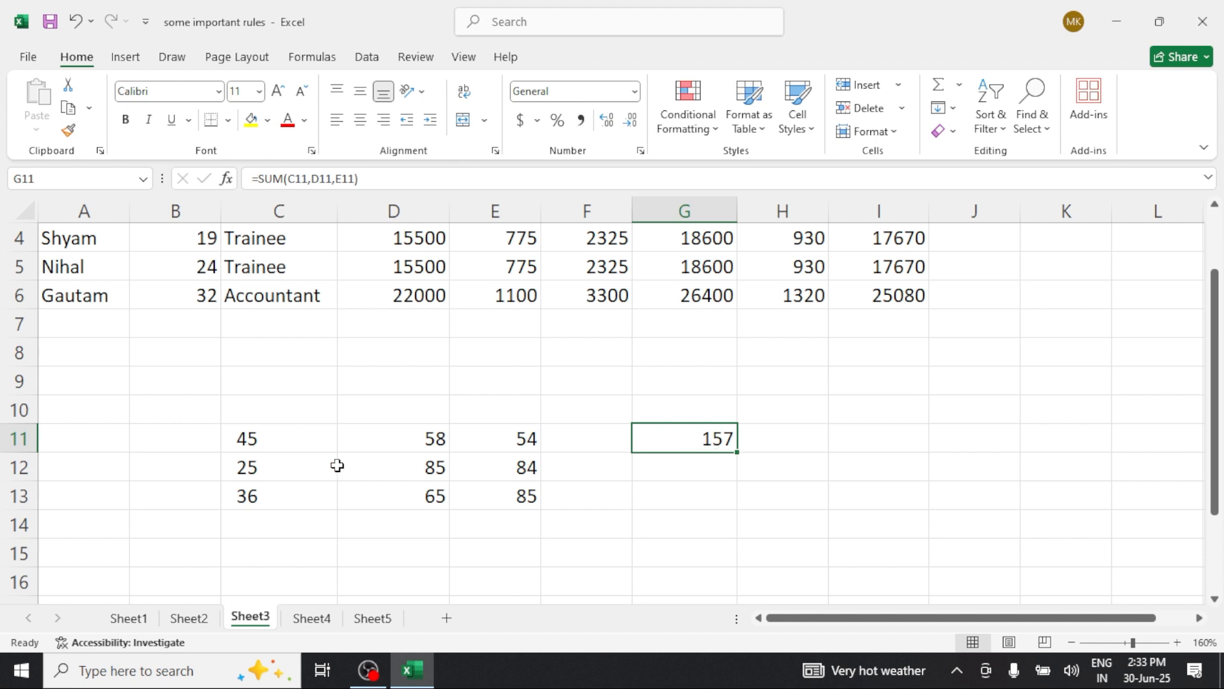
drag(740, 455, 744, 519)
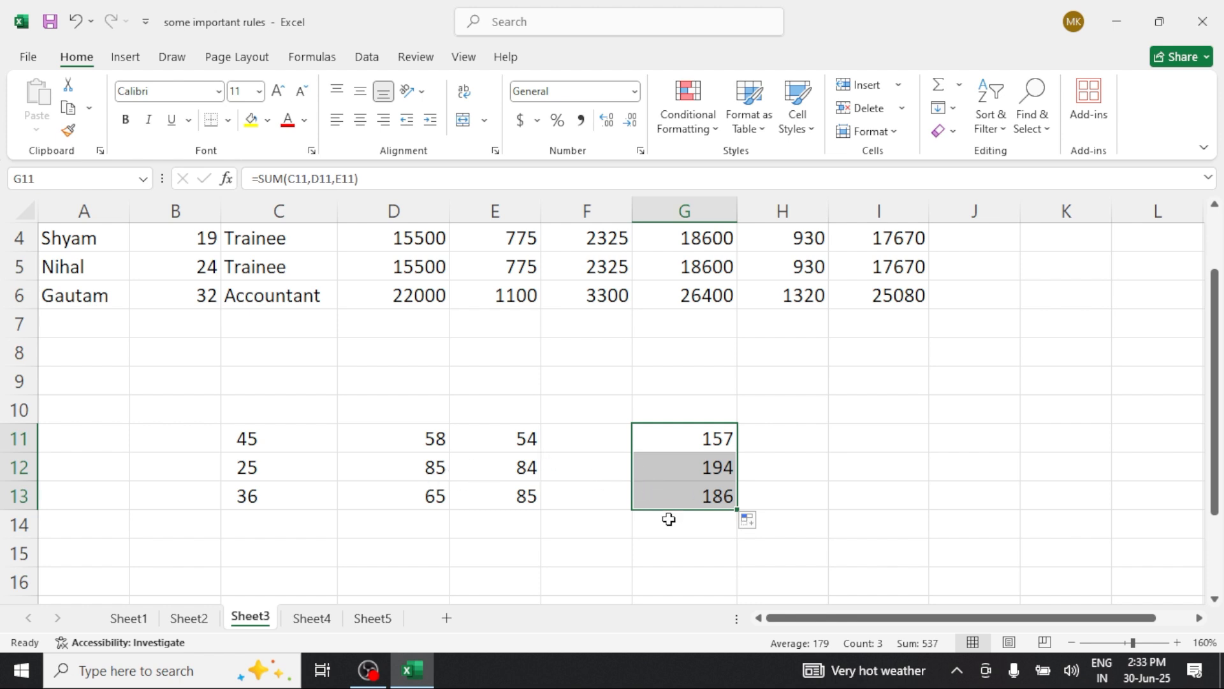
click(682, 538)
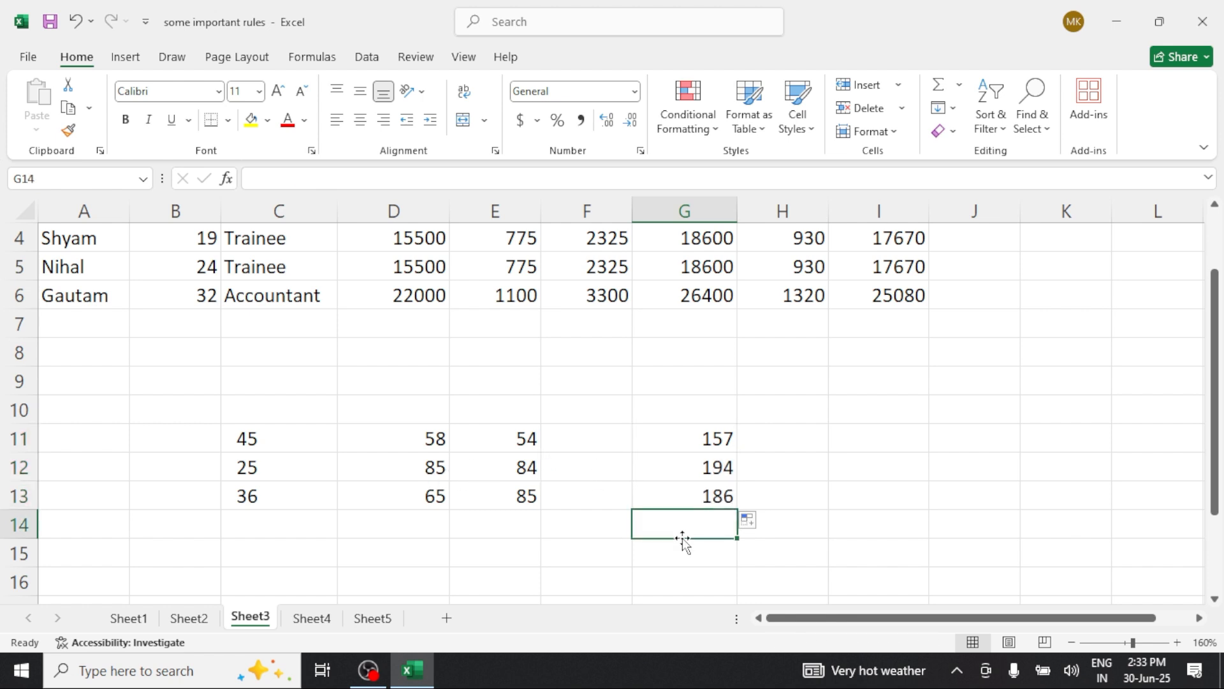
- Clear the row totals in cells G11 to G13
drag(694, 440, 698, 506)
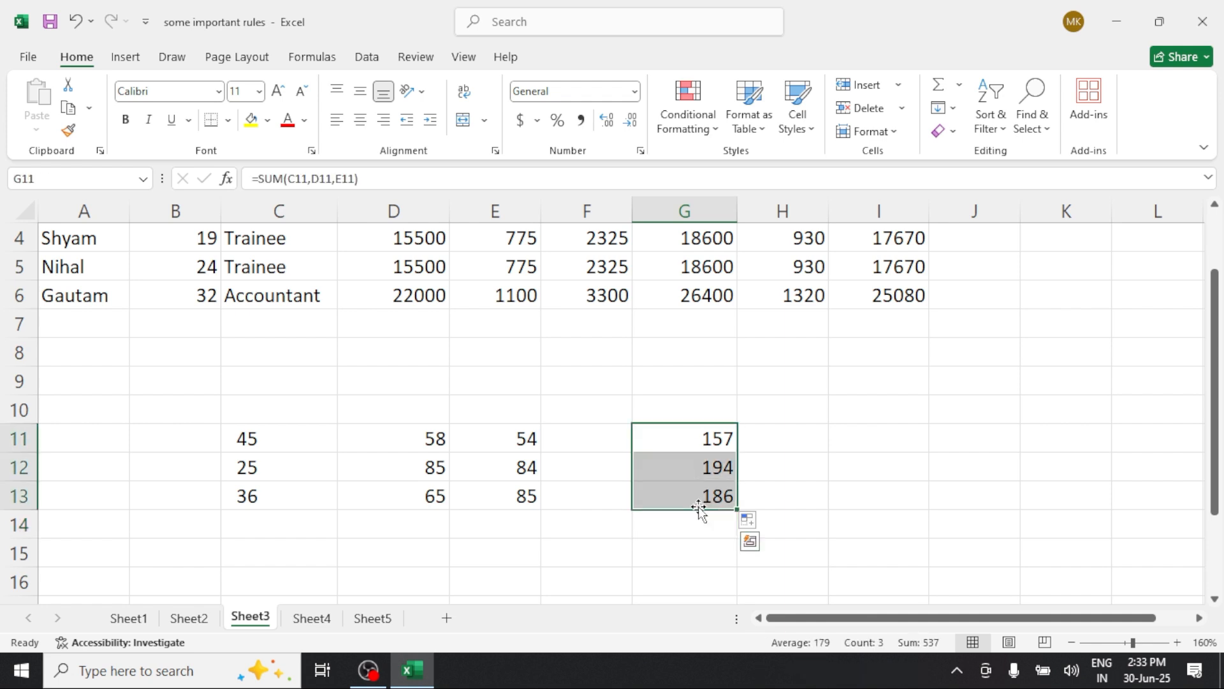
key(Delete)
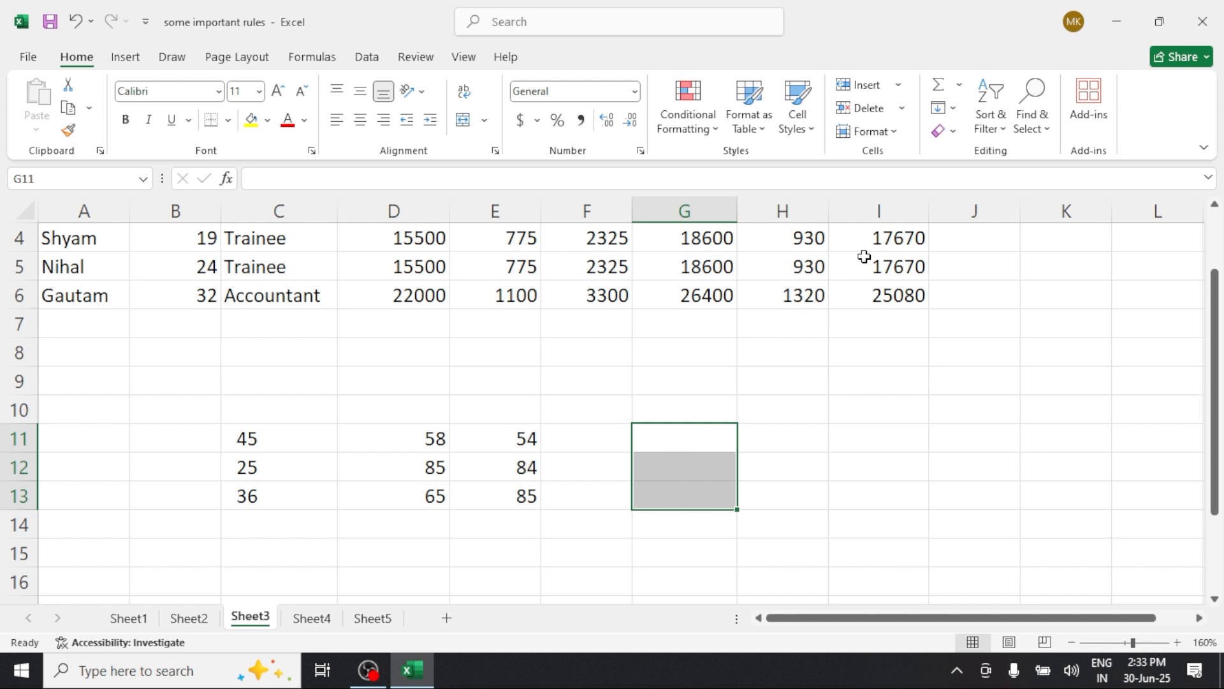
click(575, 519)
- Total the column E numbers by applying AutoSum to the range E11:E15, placing the sum in E15
drag(507, 442, 500, 537)
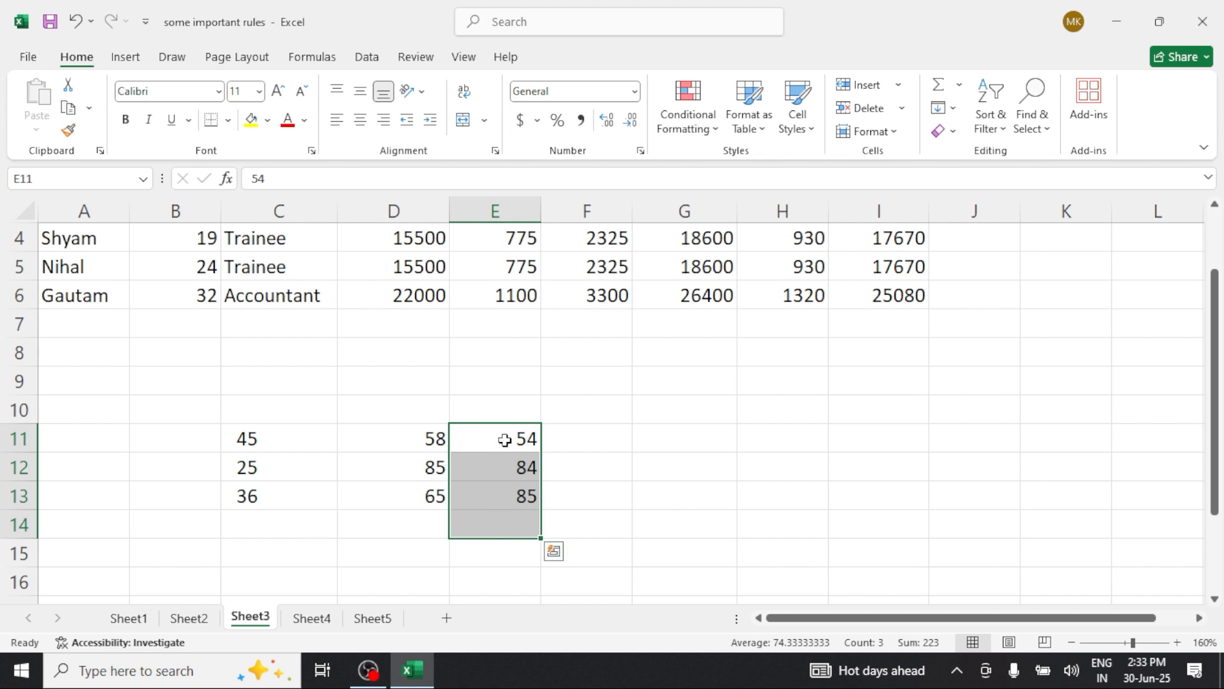
drag(505, 440, 487, 561)
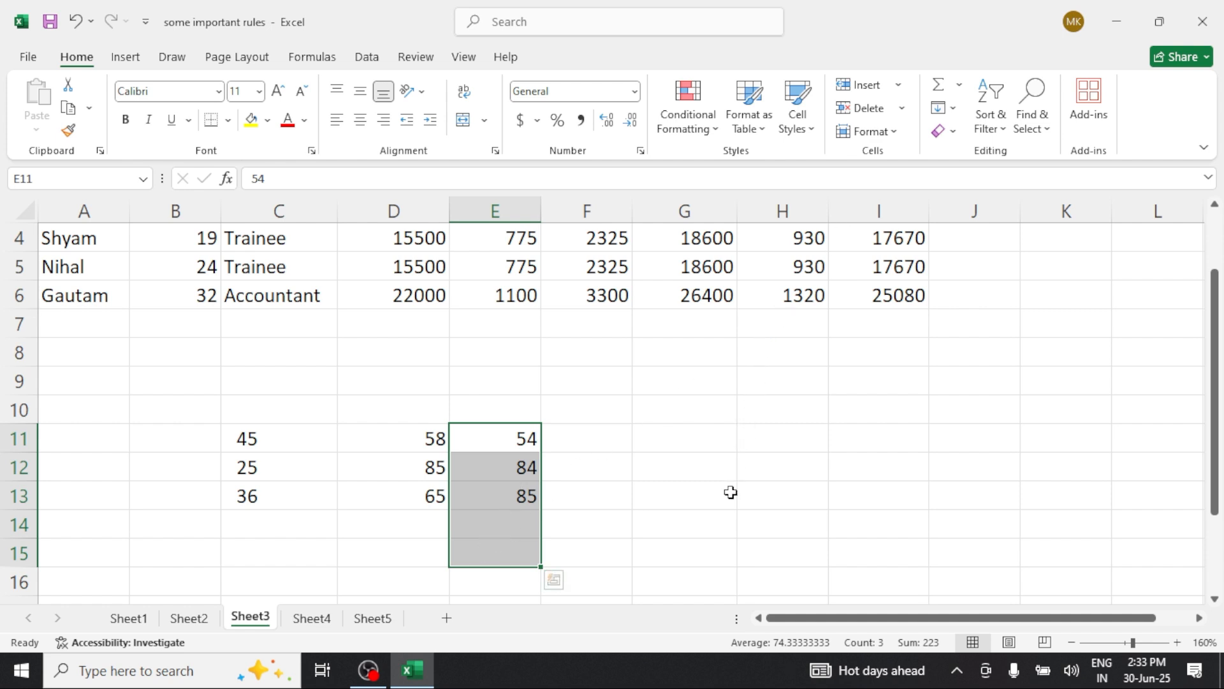
key(alt+equal)
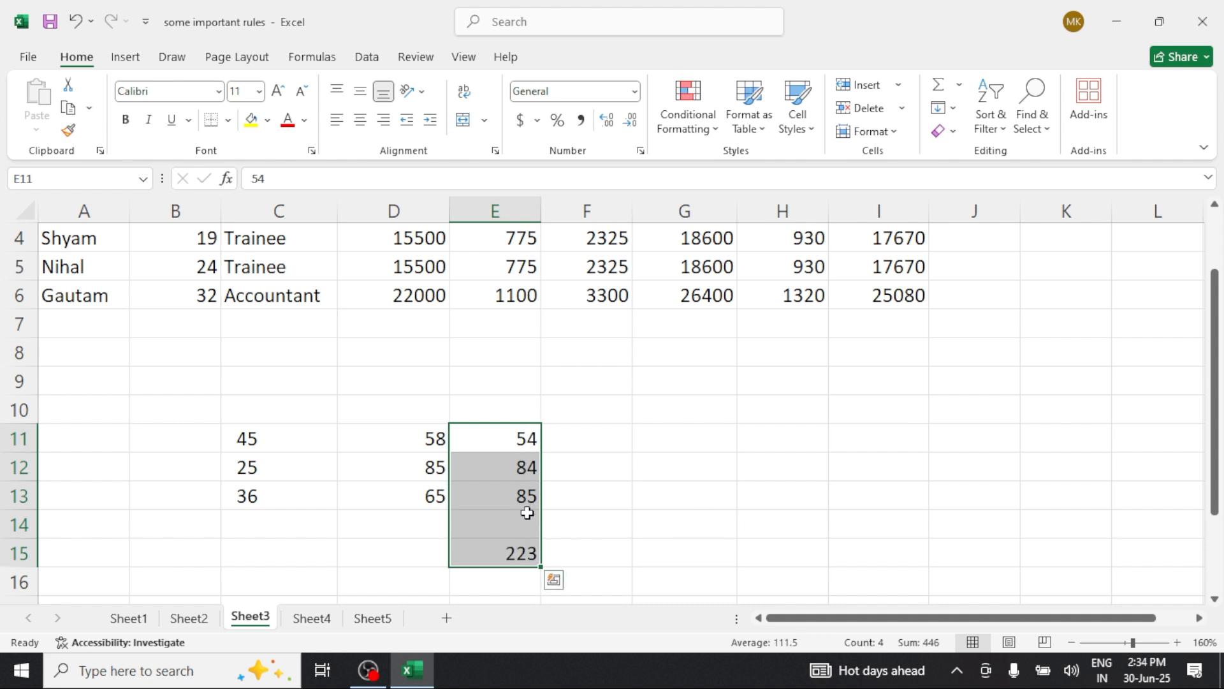
click(523, 559)
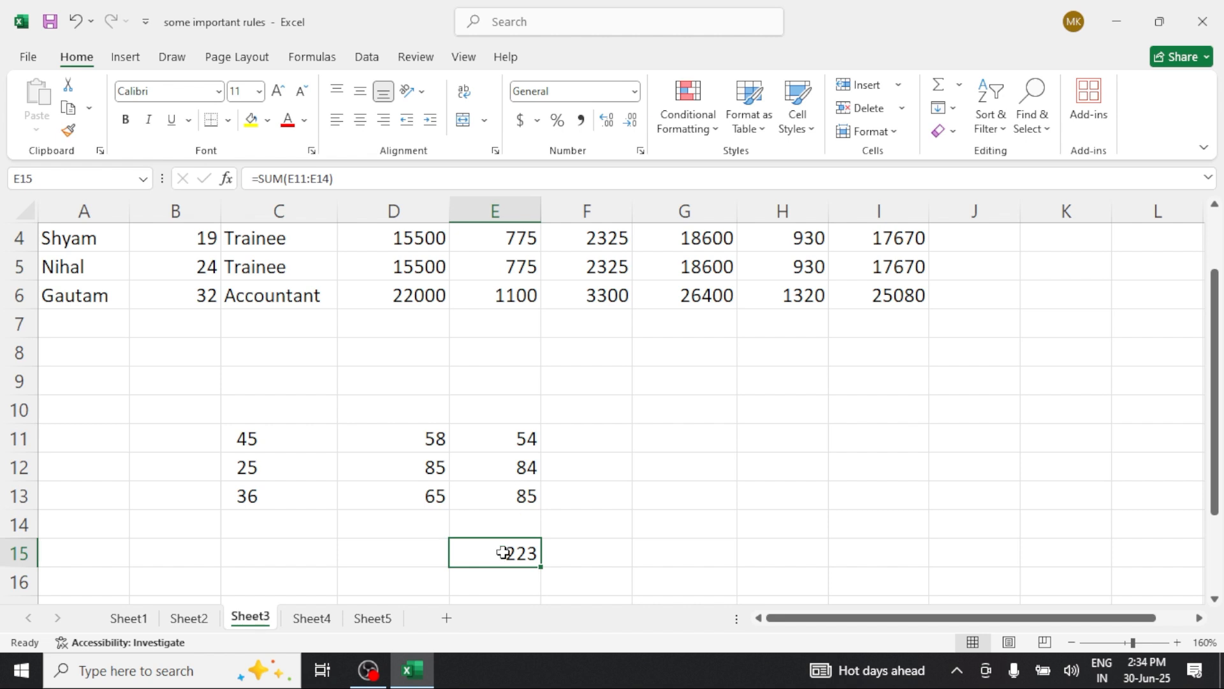
click(429, 548)
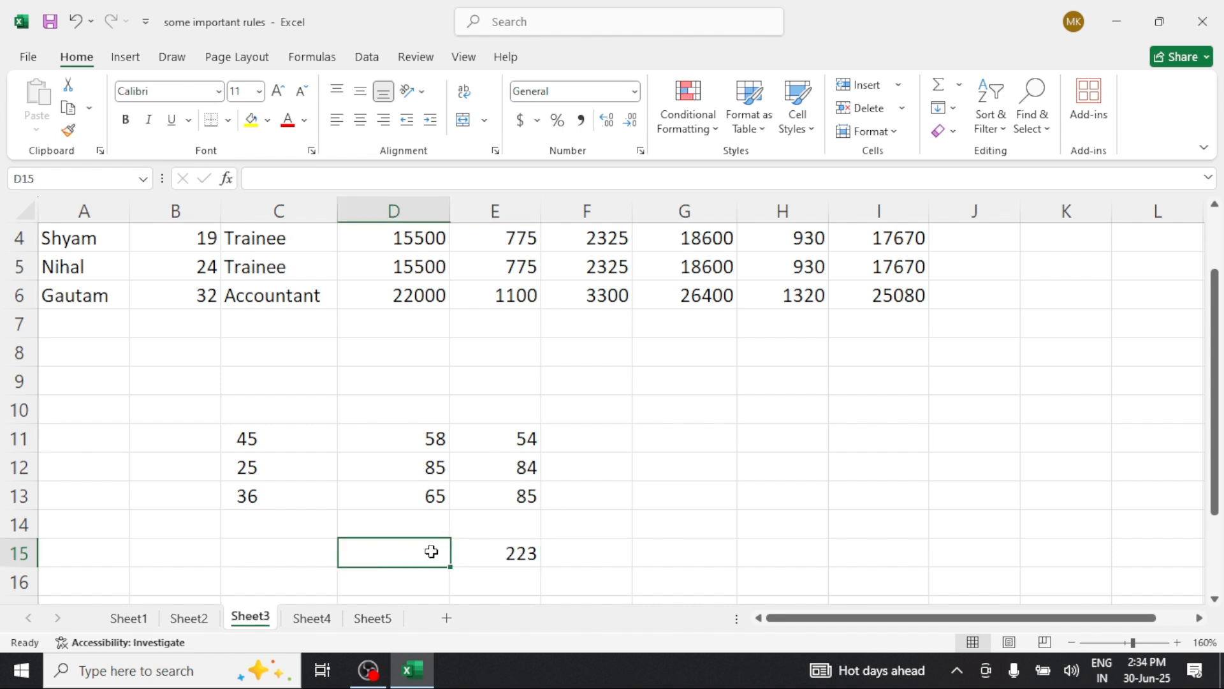
drag(418, 435, 417, 568)
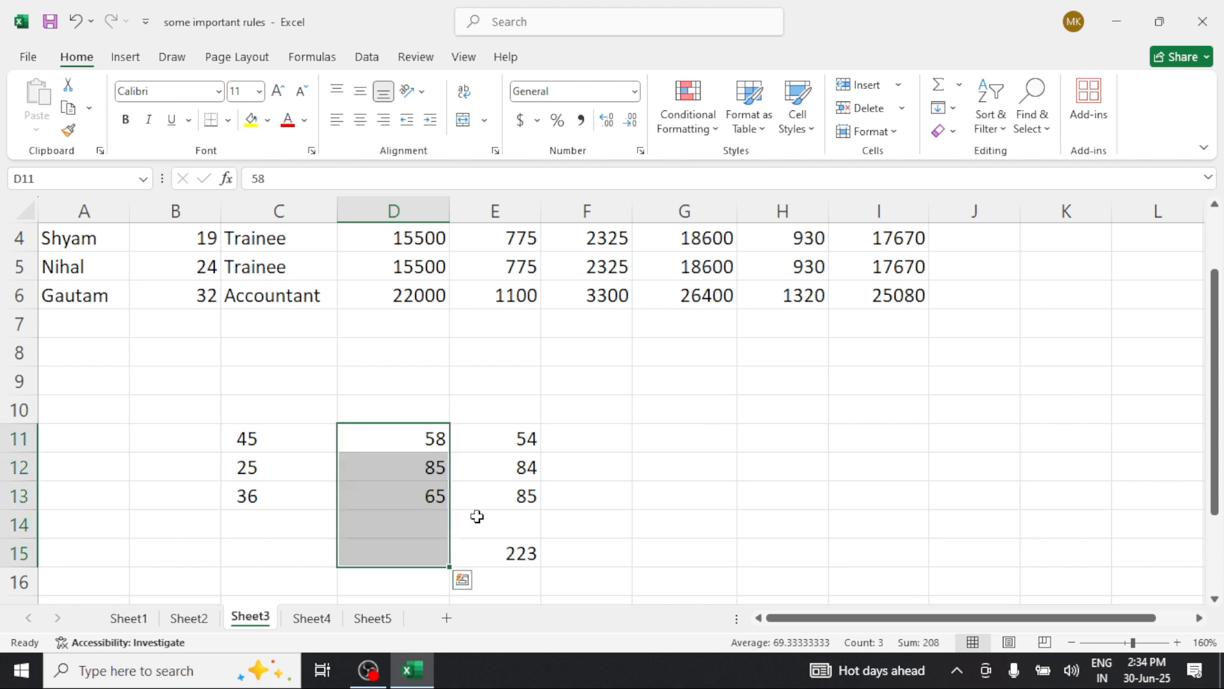
drag(421, 442, 428, 512)
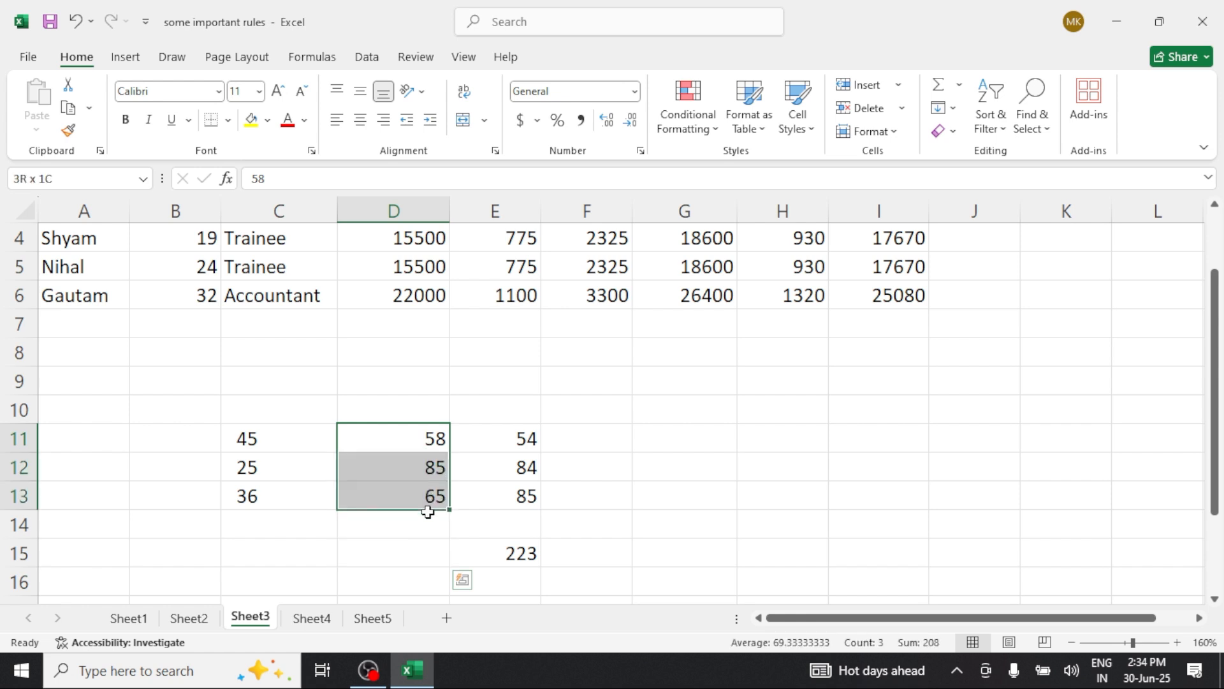
double_click(399, 524)
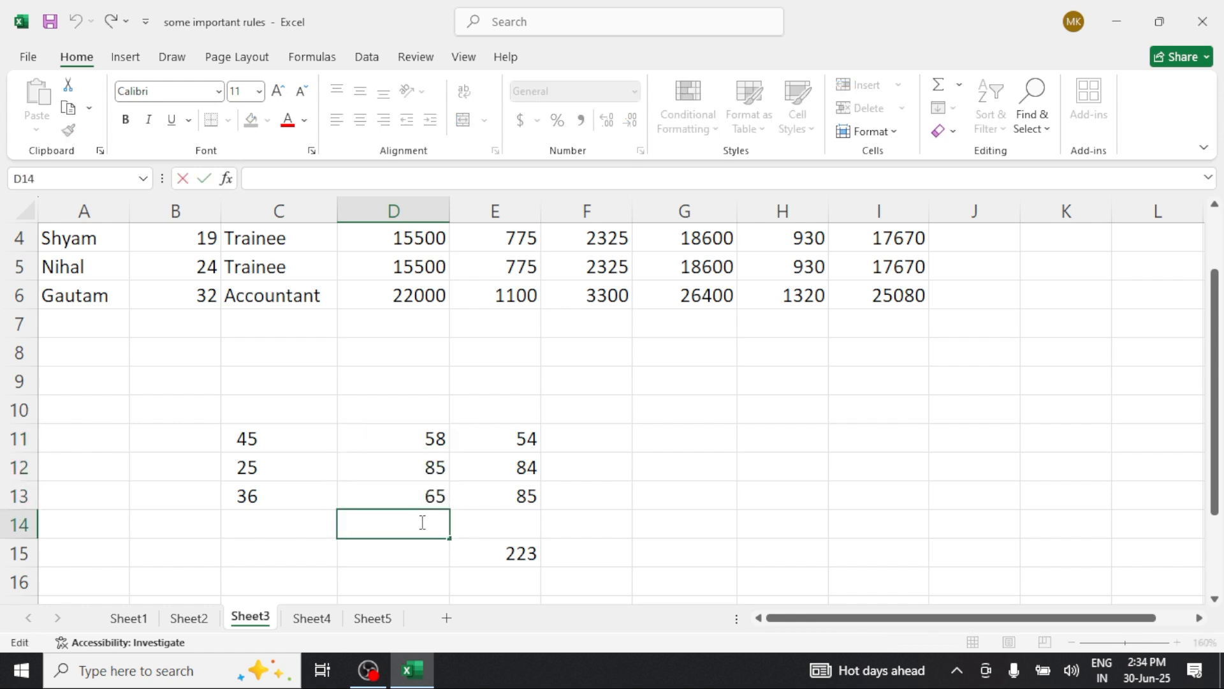
key(Escape)
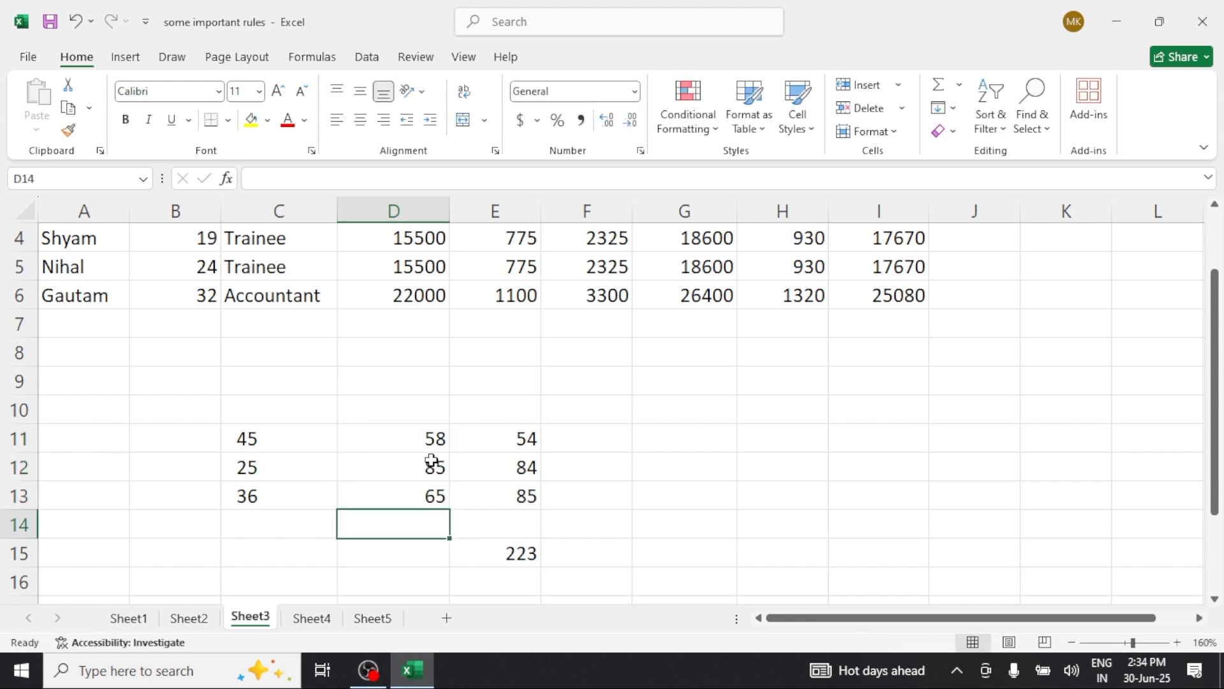
- Total the column D numbers by applying the Sum function to the range D11:D14, placing the result in D14
drag(427, 434, 410, 528)
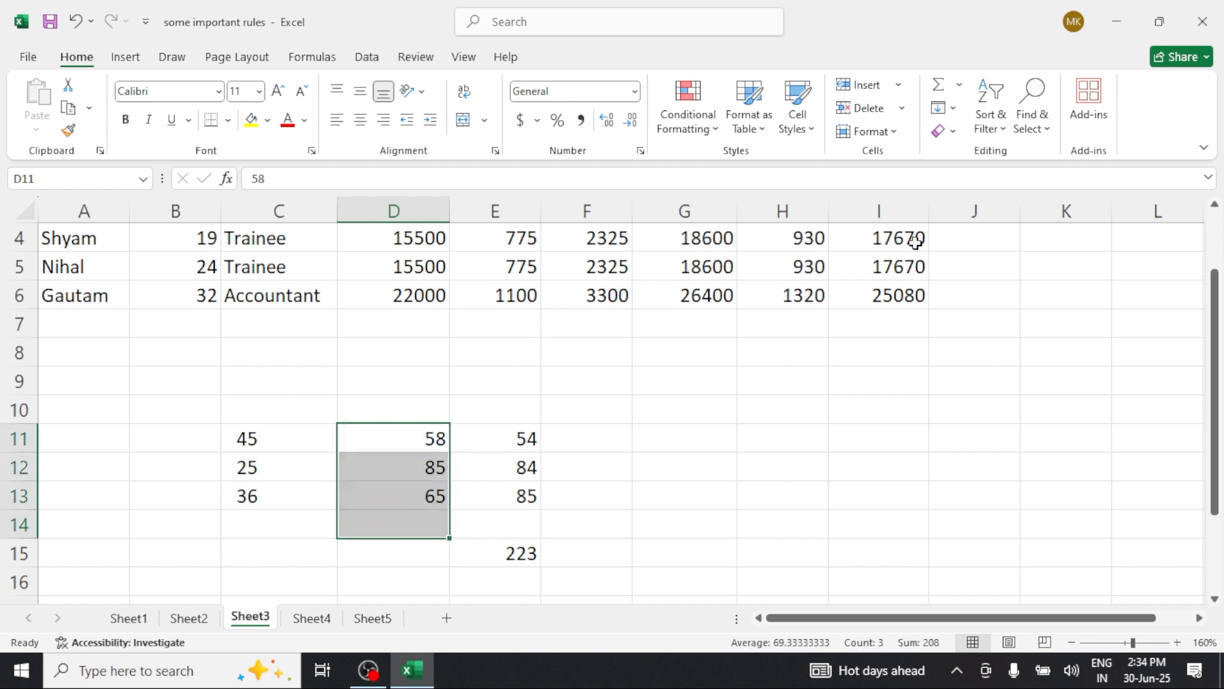
click(959, 86)
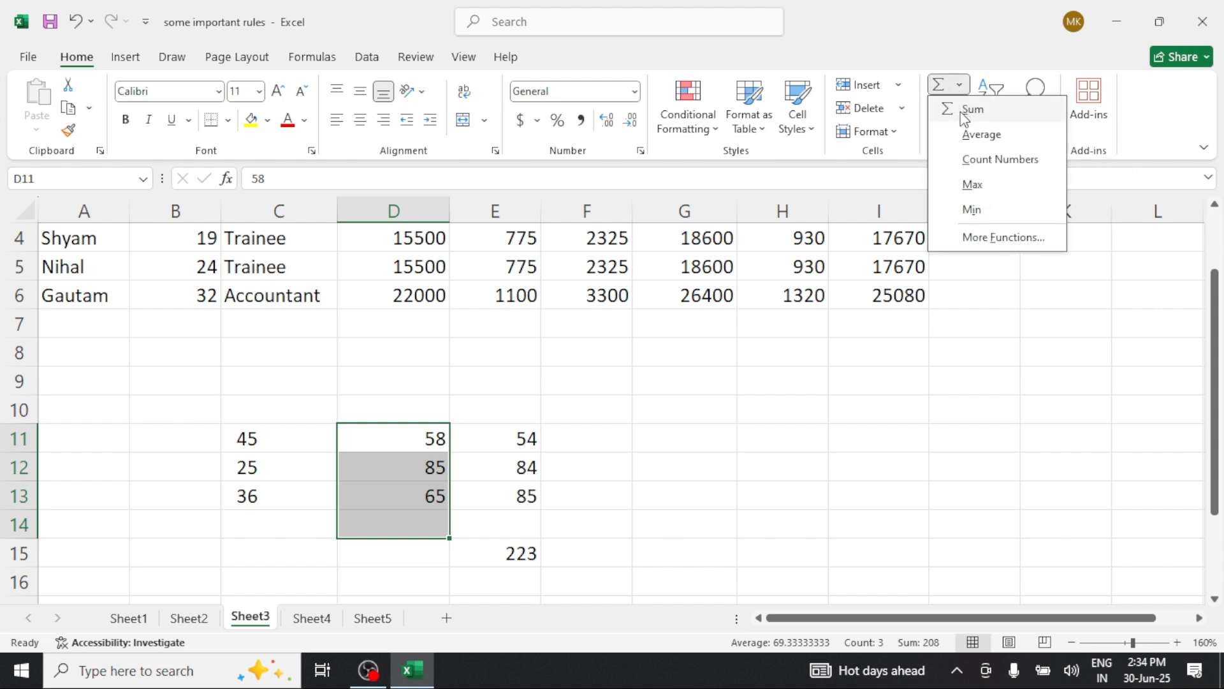
click(972, 109)
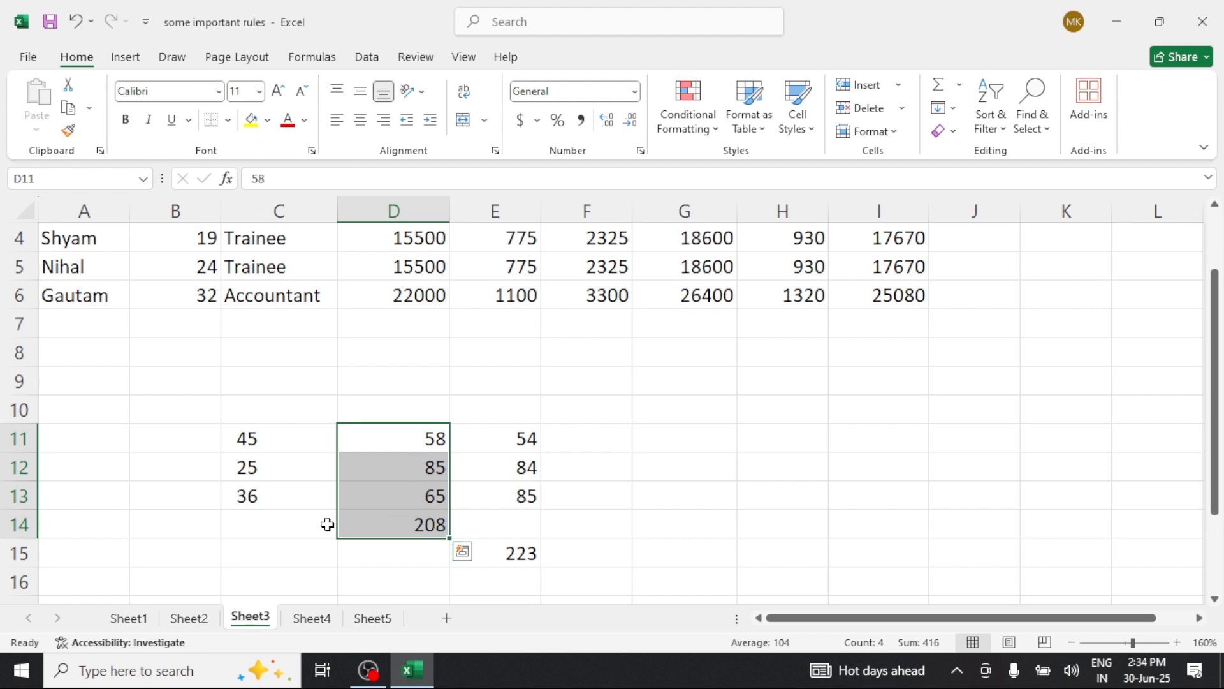
- Enter the formula =SUM(C11:C13) in cell C14 to total the column C numbers
click(299, 521)
text(=)
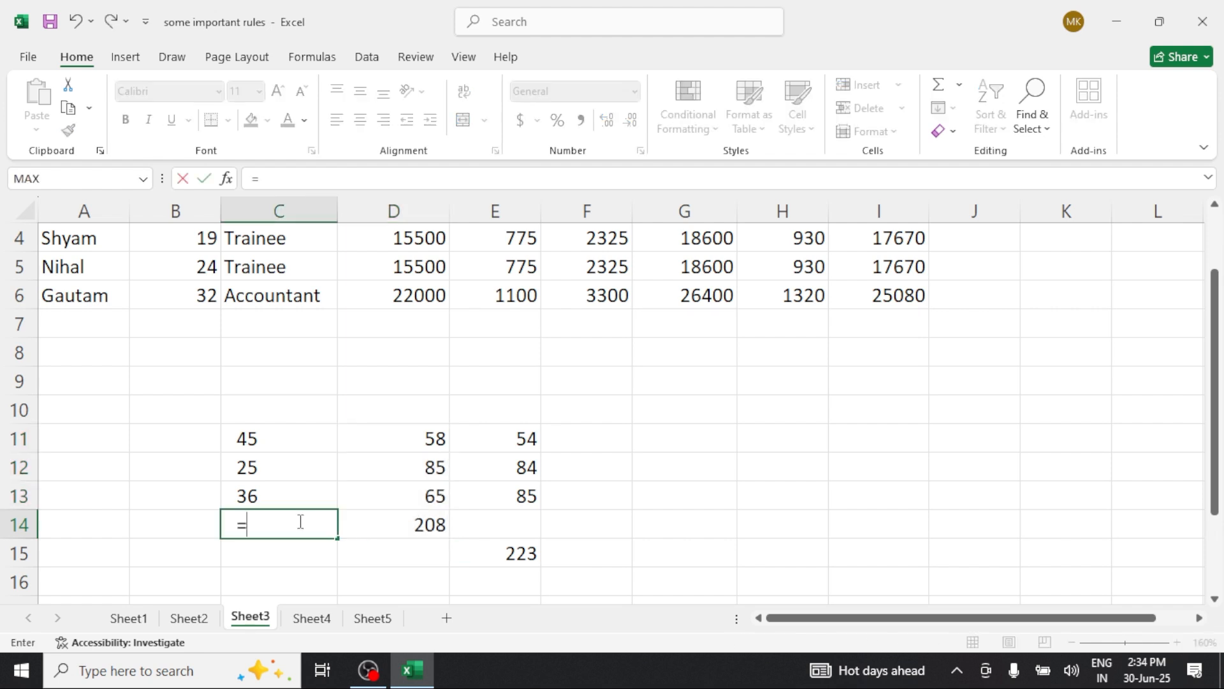
text(sum()
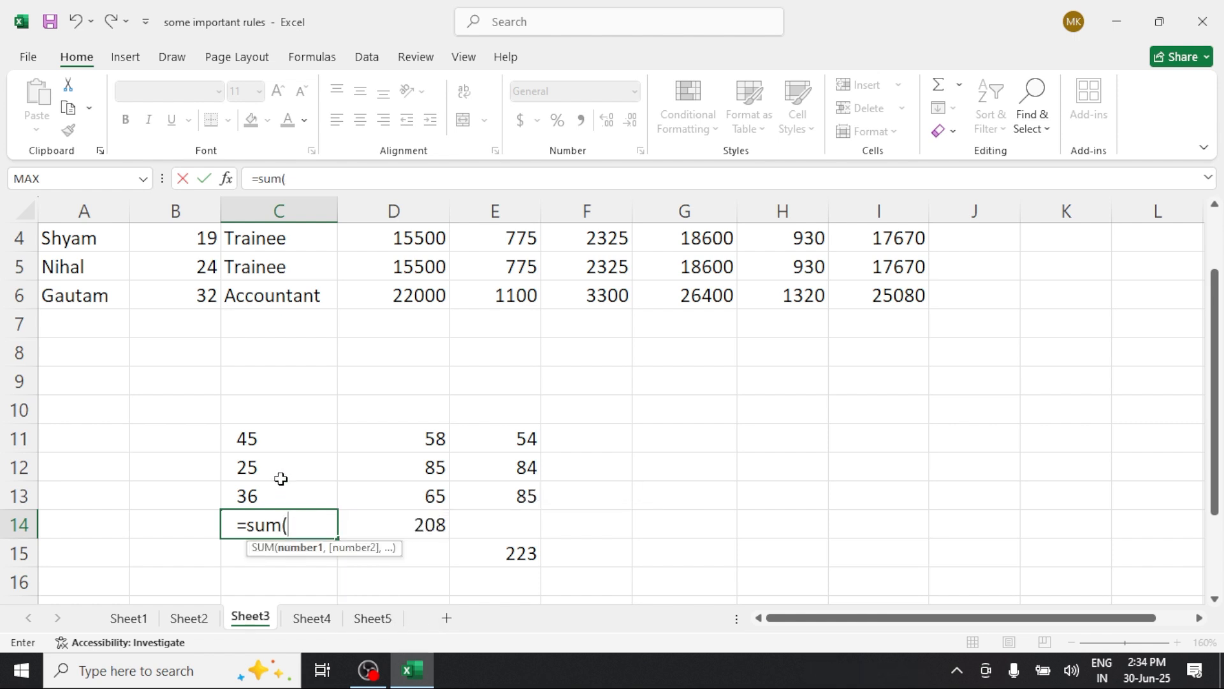
drag(276, 436, 276, 492)
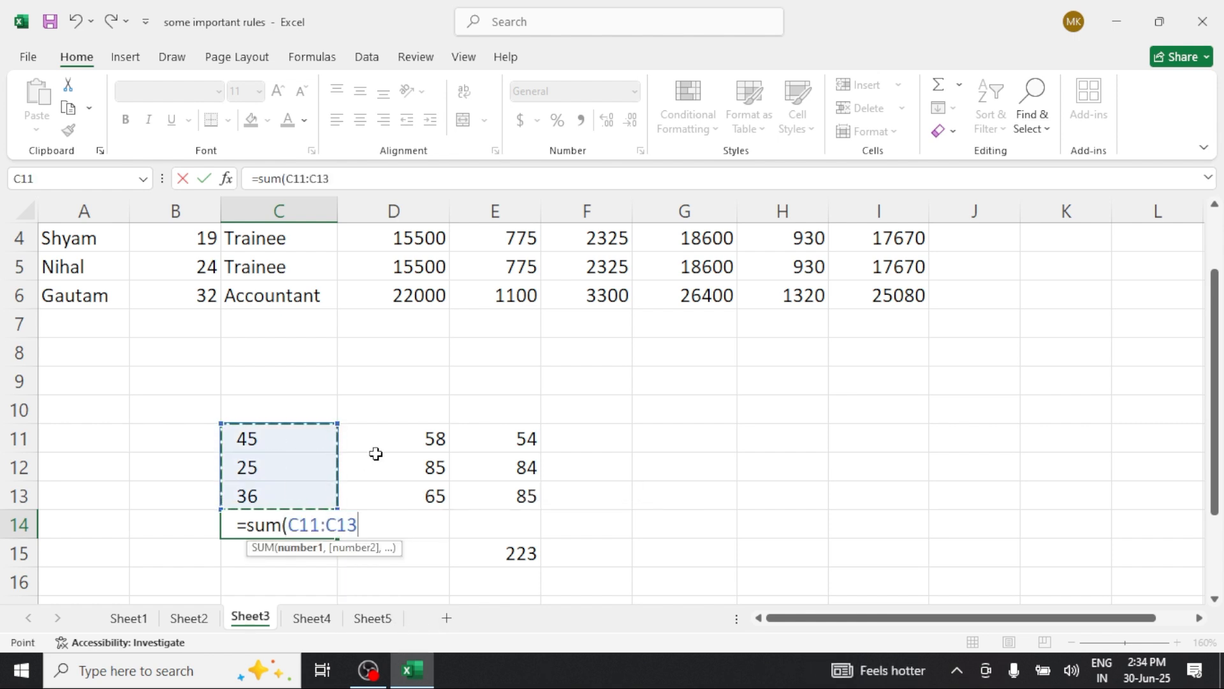
text())
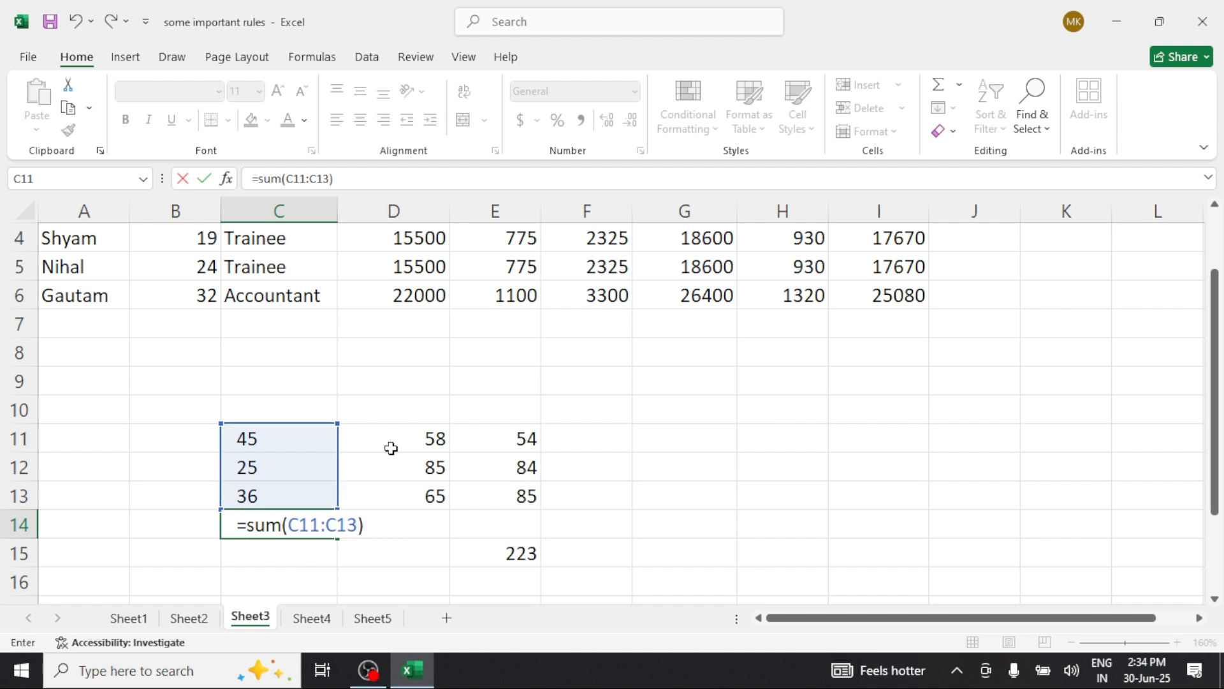
key(Return)
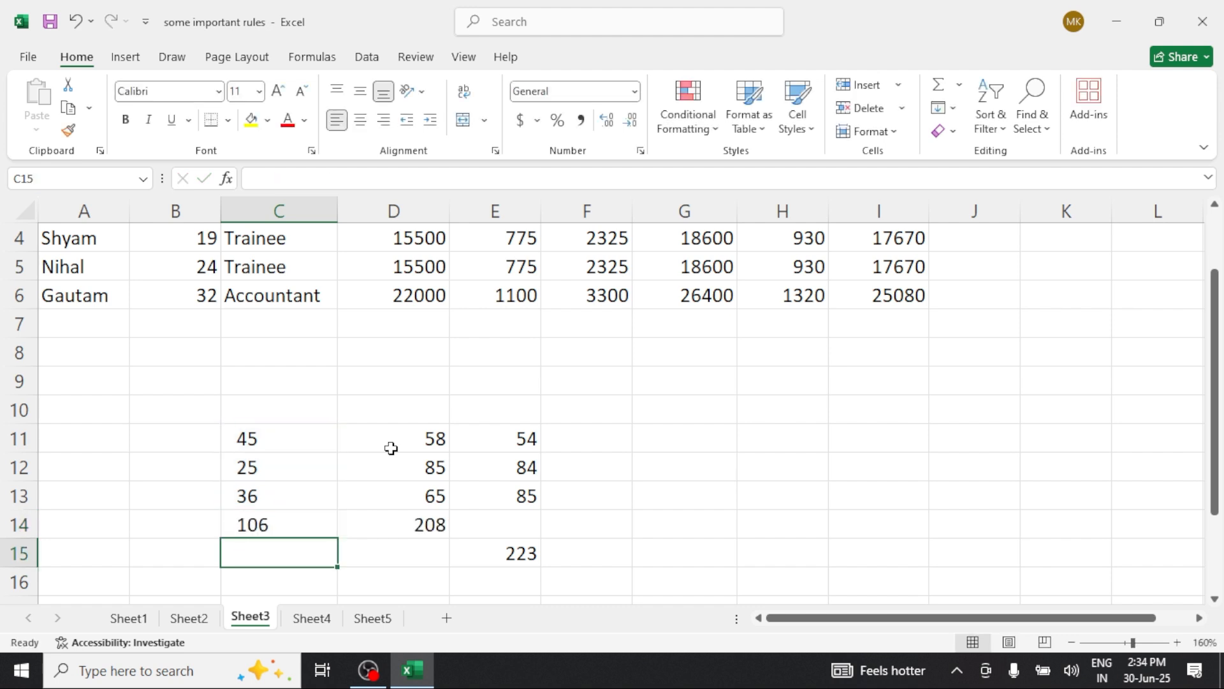
click(308, 525)
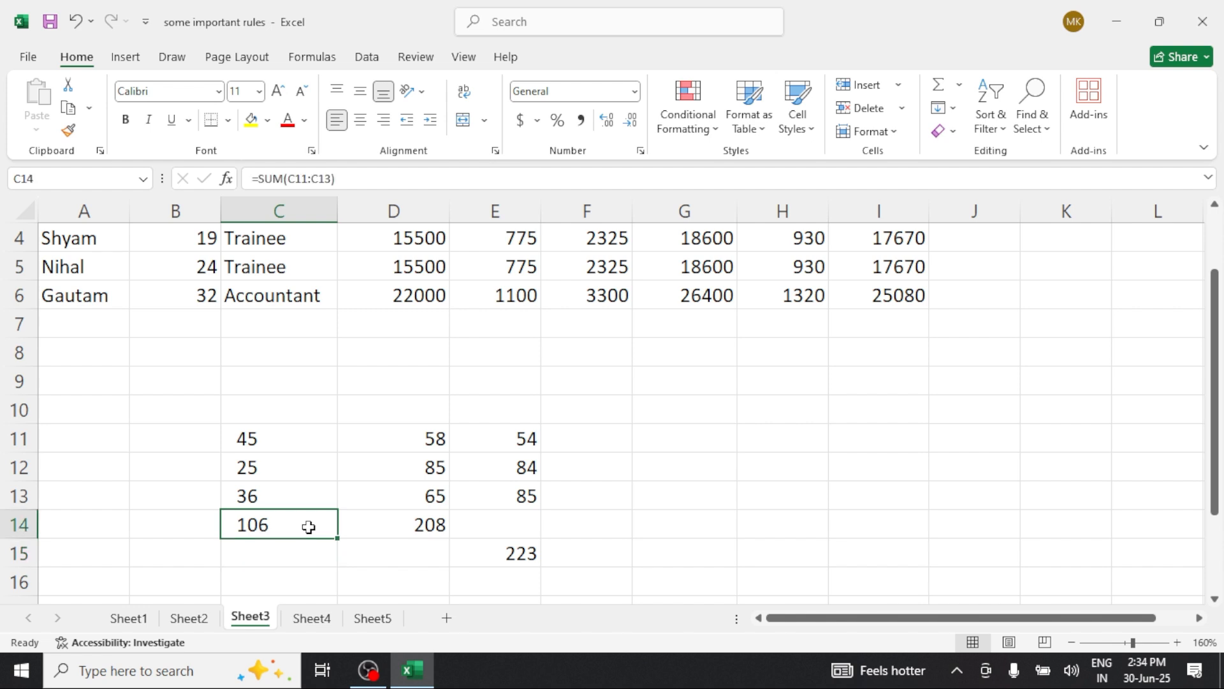
- Total the Net Salary column by applying AutoSum to the range I2:I8, placing the sum in I8
click(670, 517)
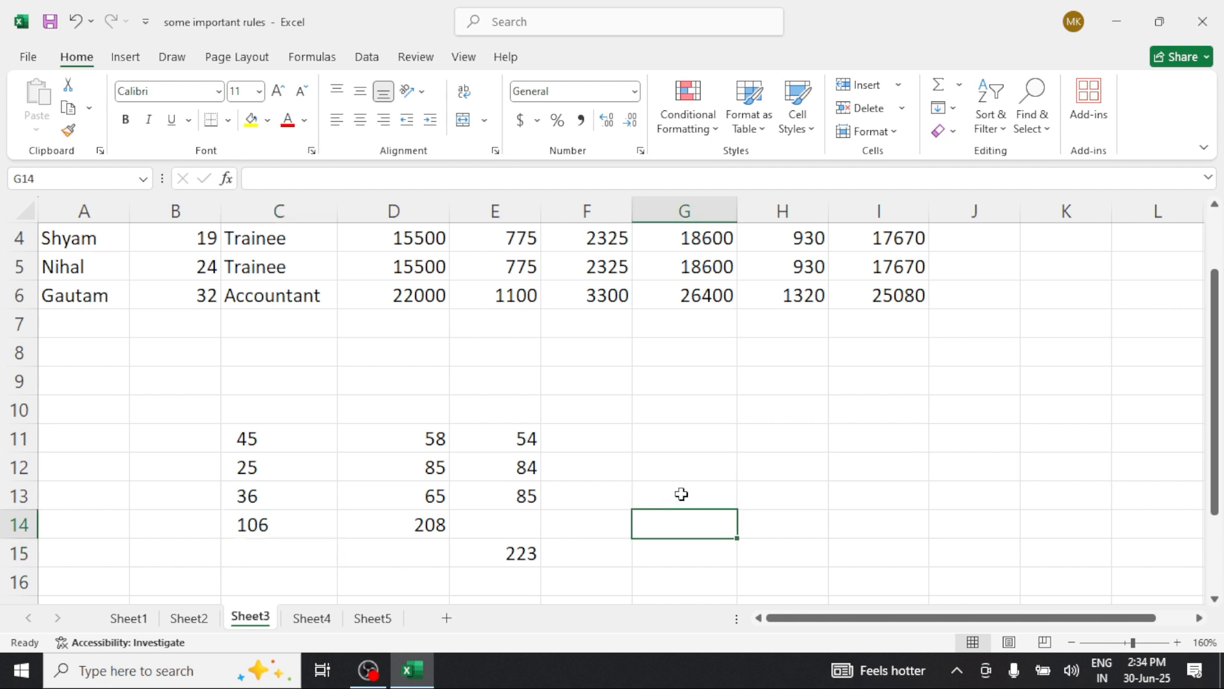
scroll(976, 355, up, 1)
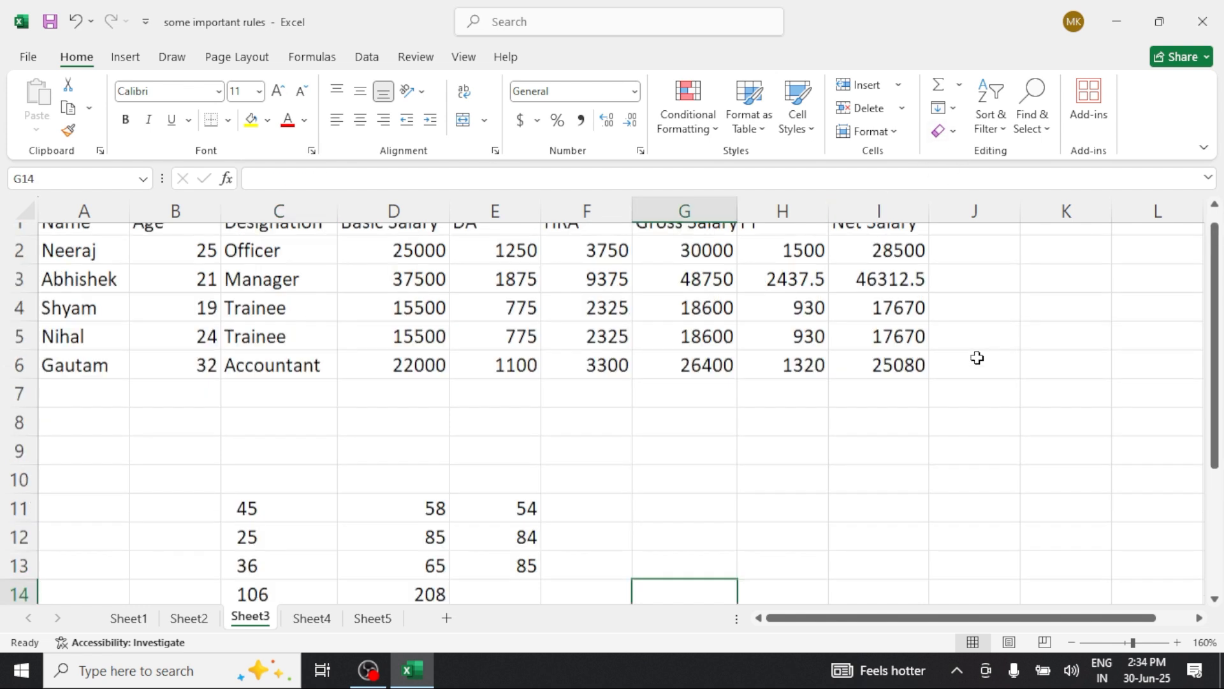
drag(899, 266, 903, 457)
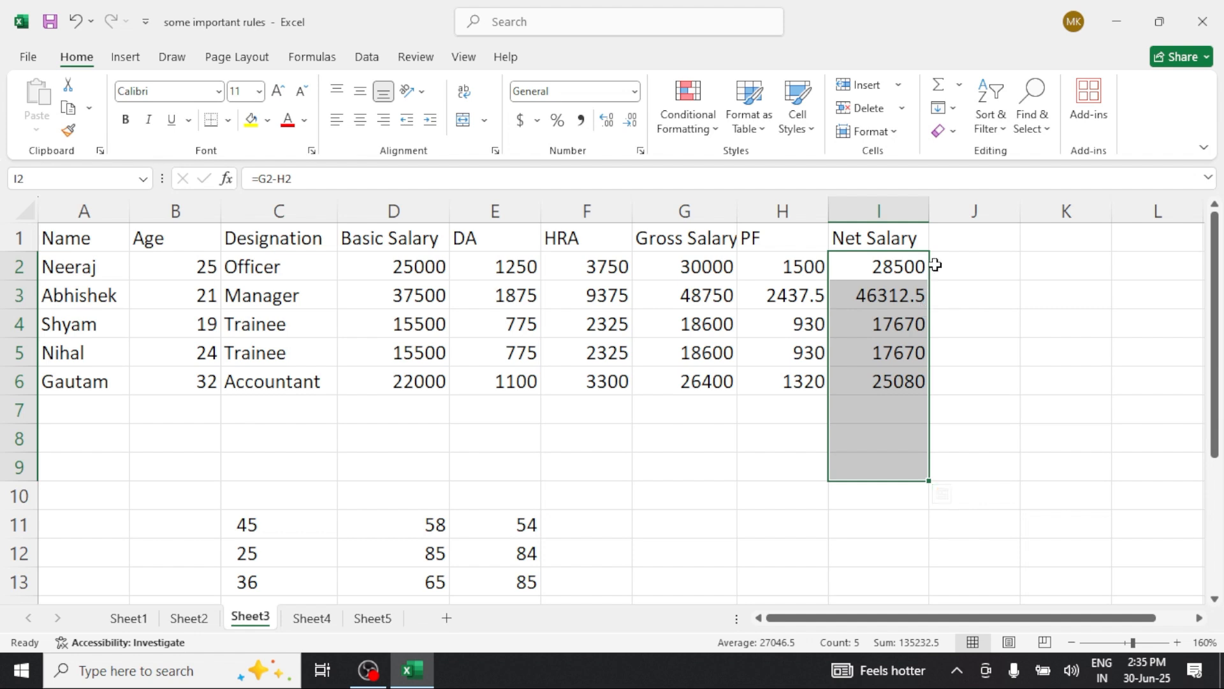
click(879, 466)
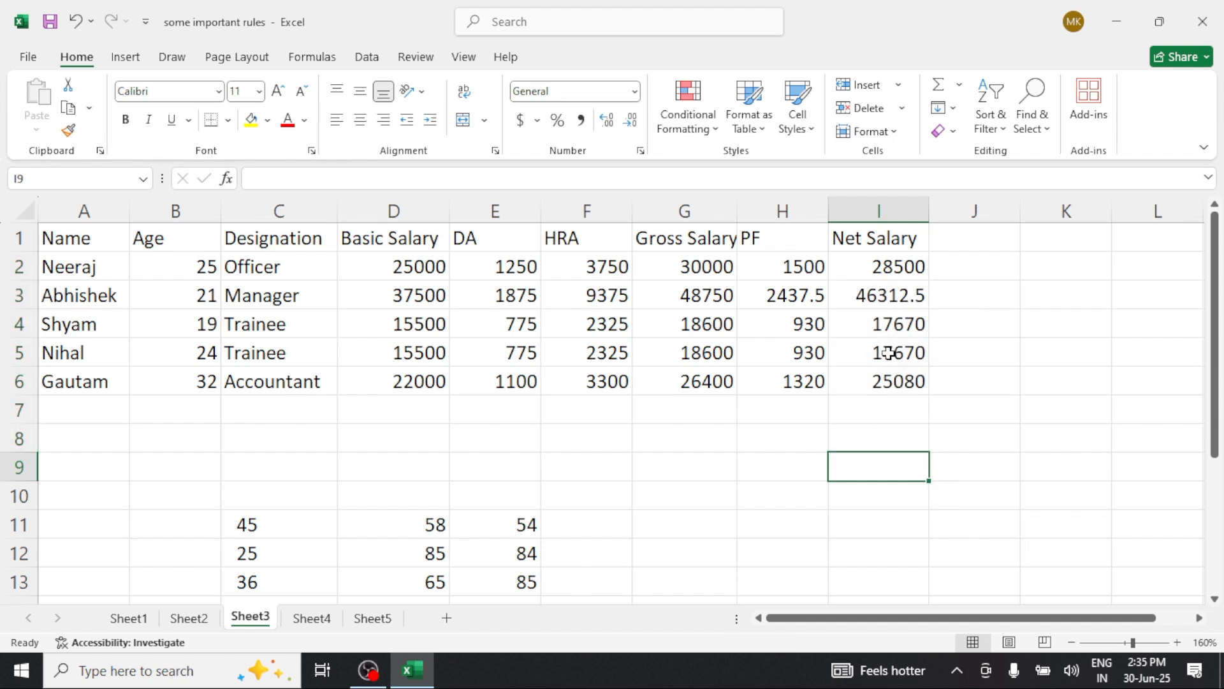
drag(886, 263, 880, 440)
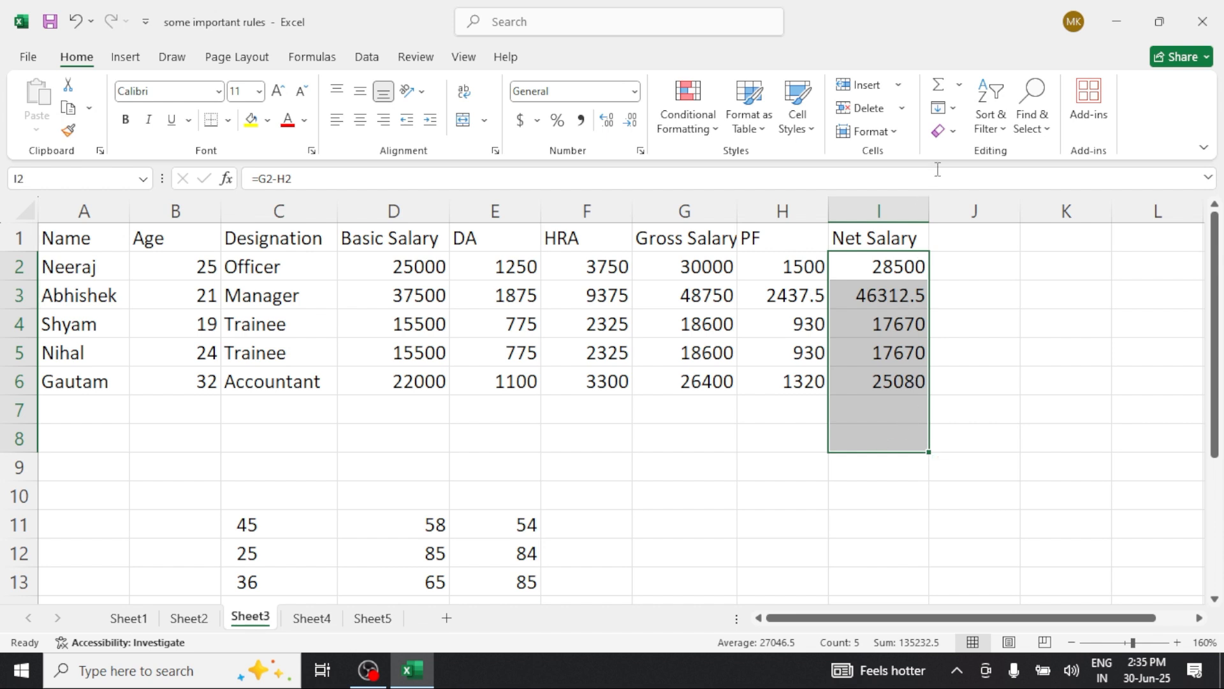
click(937, 86)
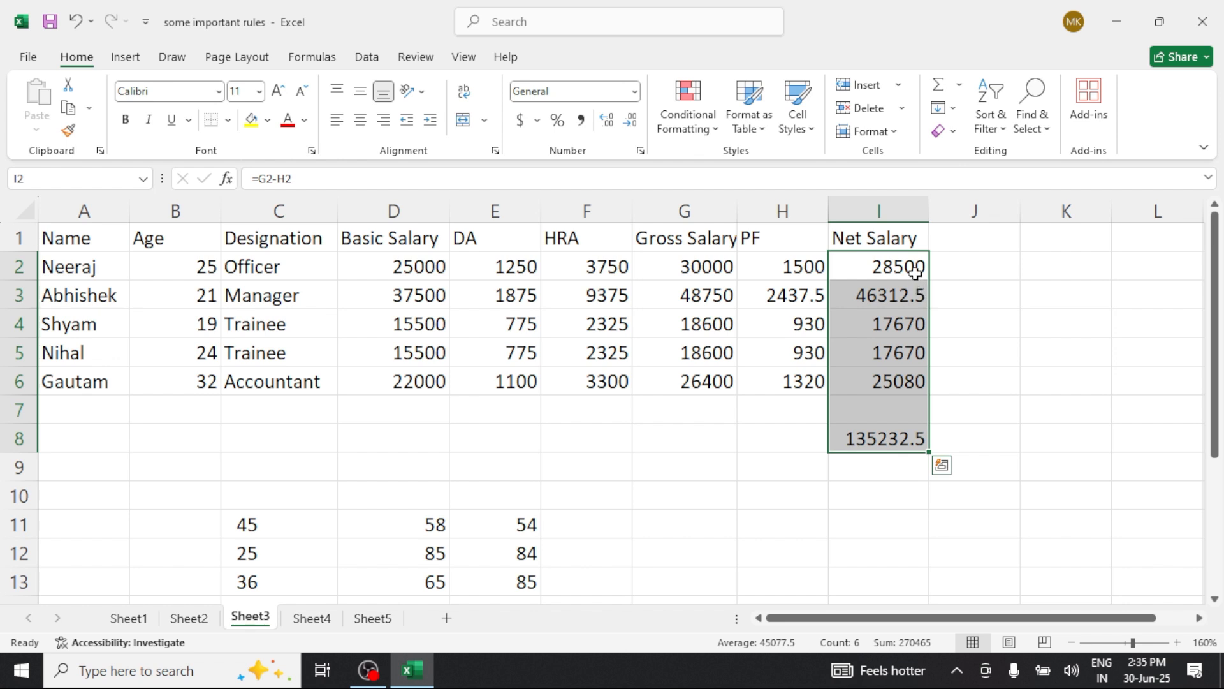
click(916, 438)
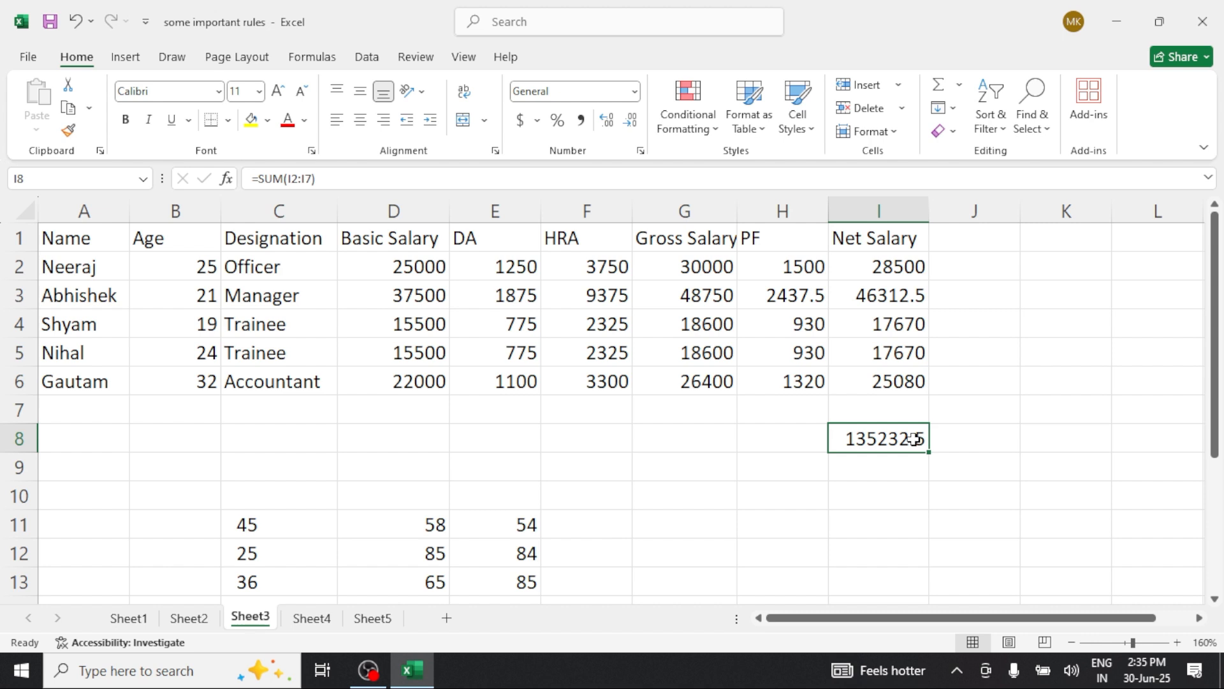
click(897, 388)
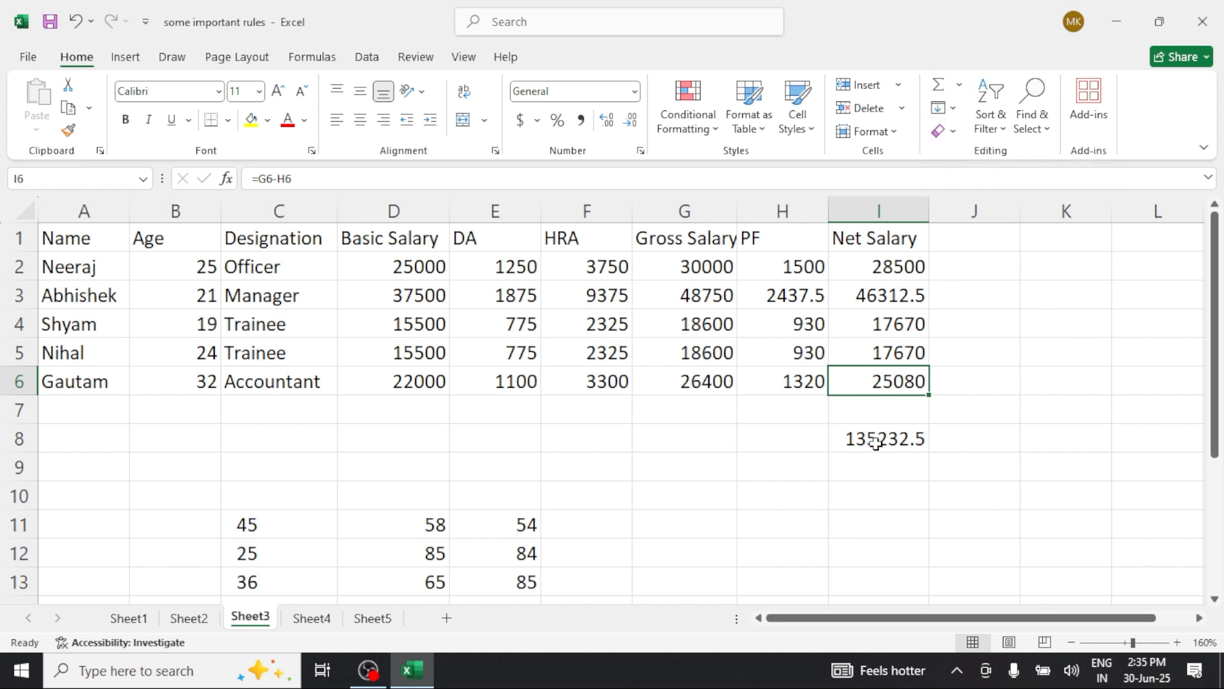
- Total the PF and Gross Salary columns with the Sum function over rows 2 to 8, placing the sums in H8 and G8
drag(782, 275, 786, 438)
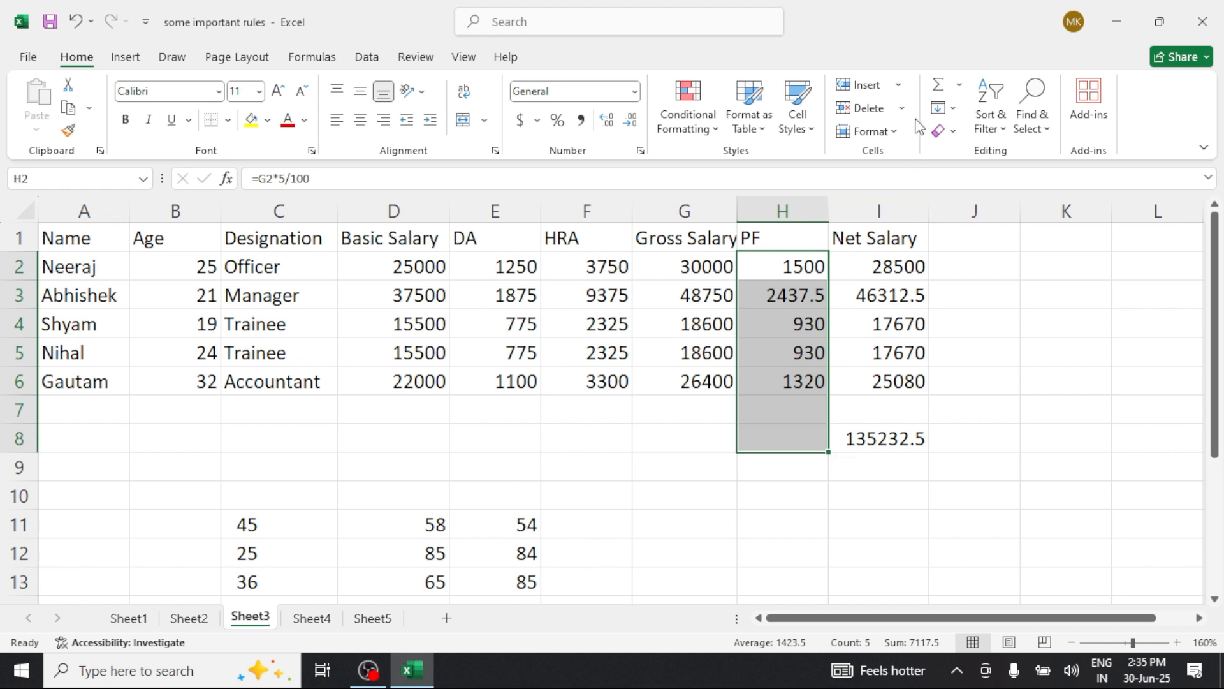
click(937, 93)
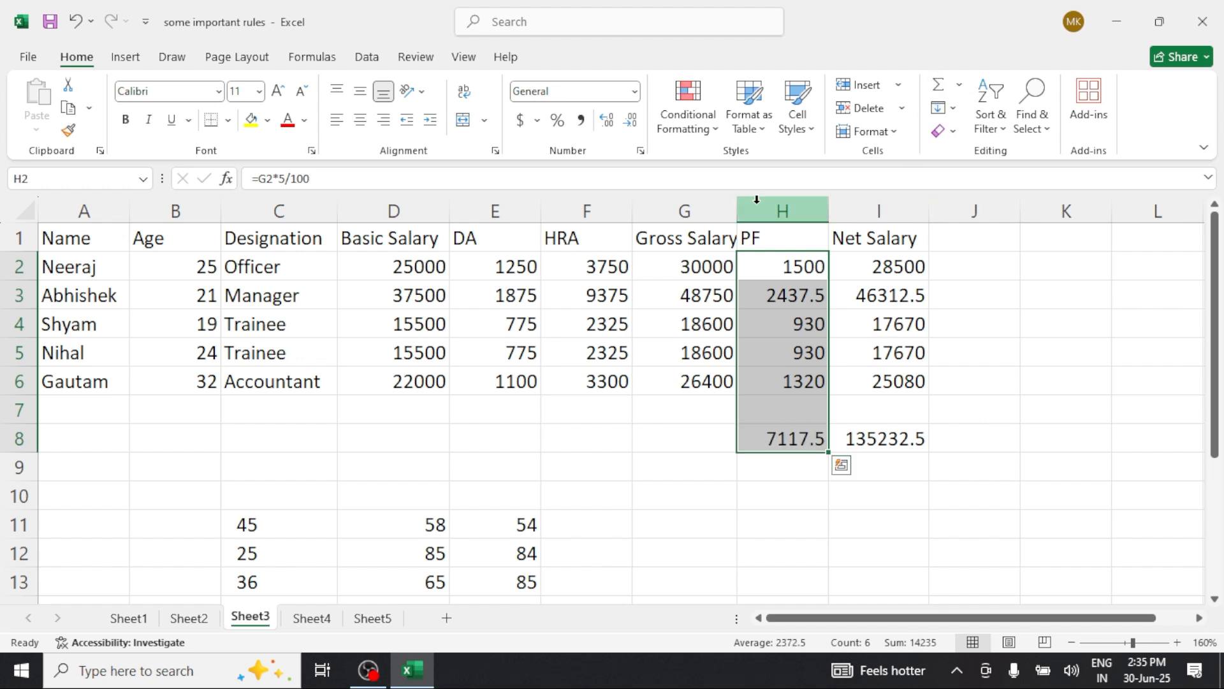
click(709, 278)
drag(699, 394, 700, 436)
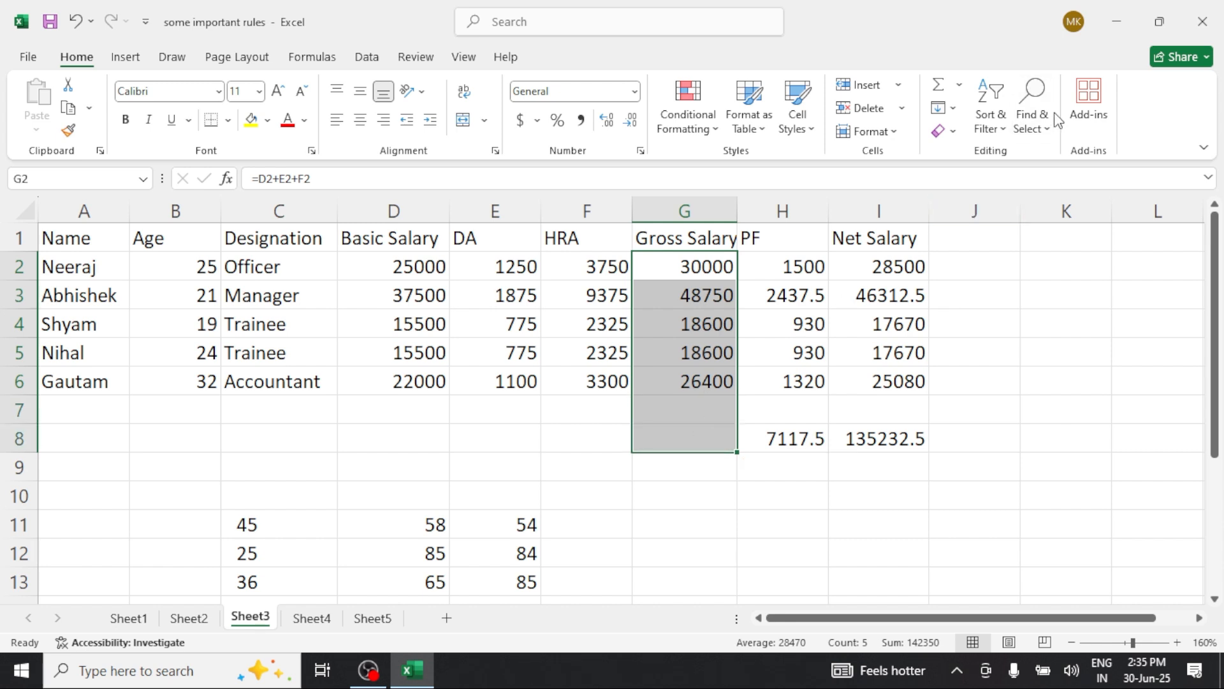
click(958, 85)
click(973, 110)
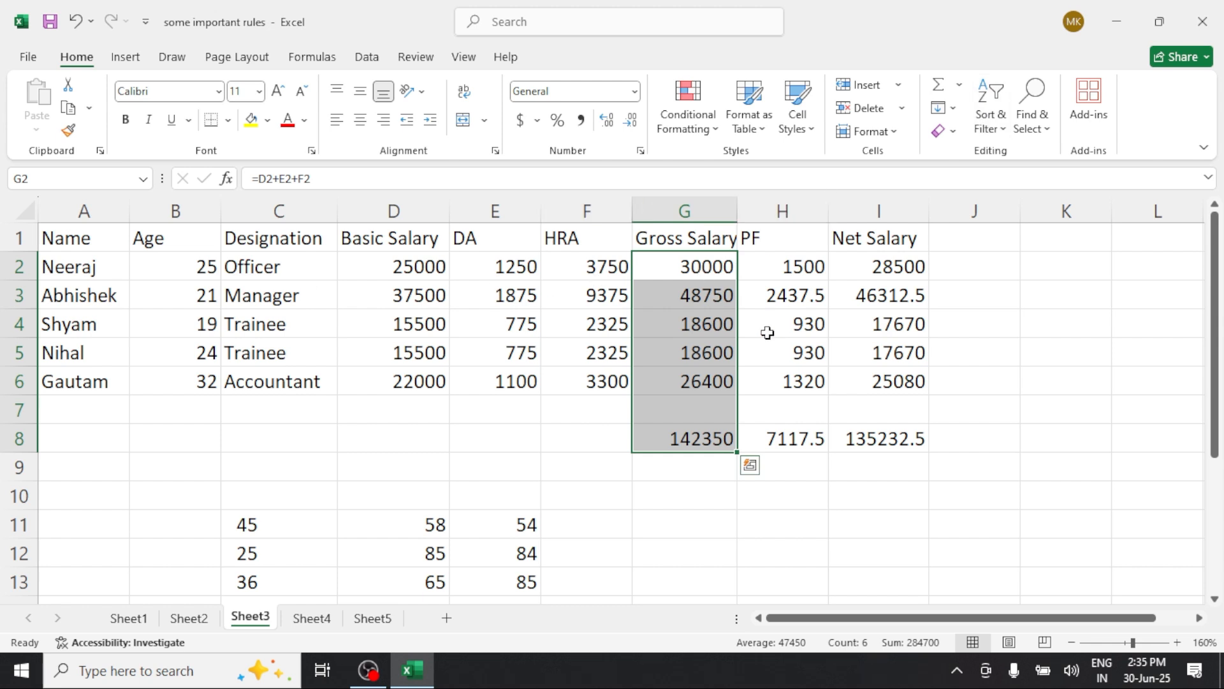
click(717, 481)
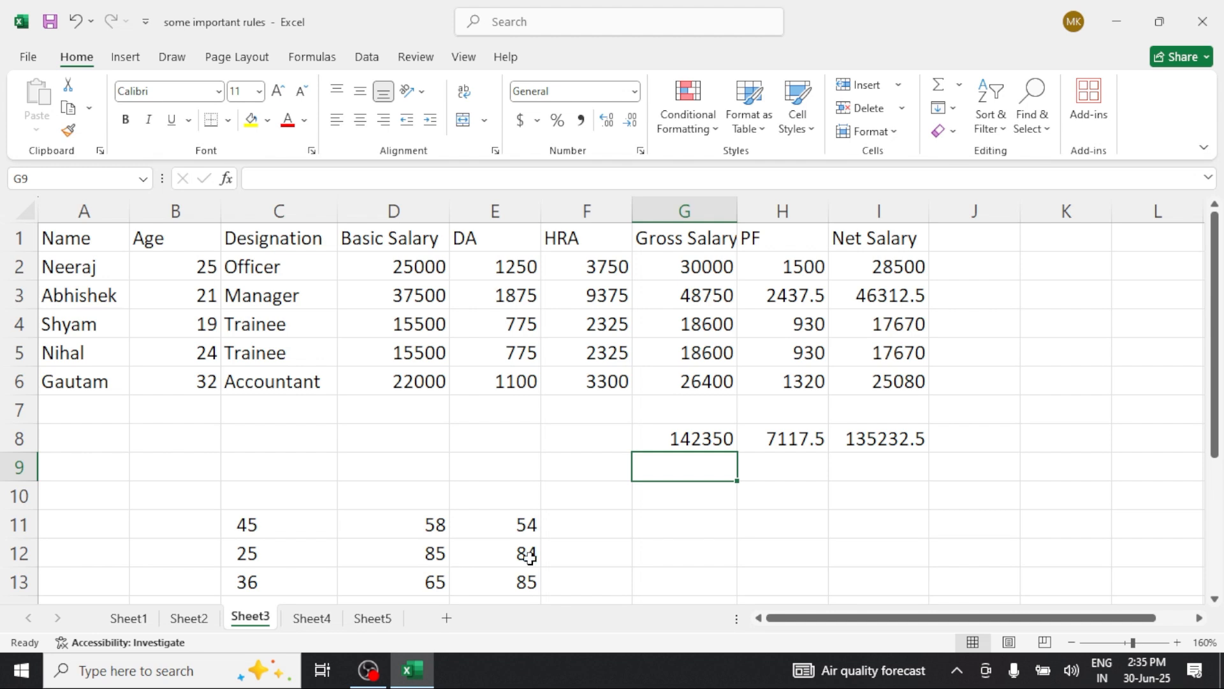
- Total the HRA column by applying AutoSum to the range F2:F8, placing the sum in F8
click(854, 558)
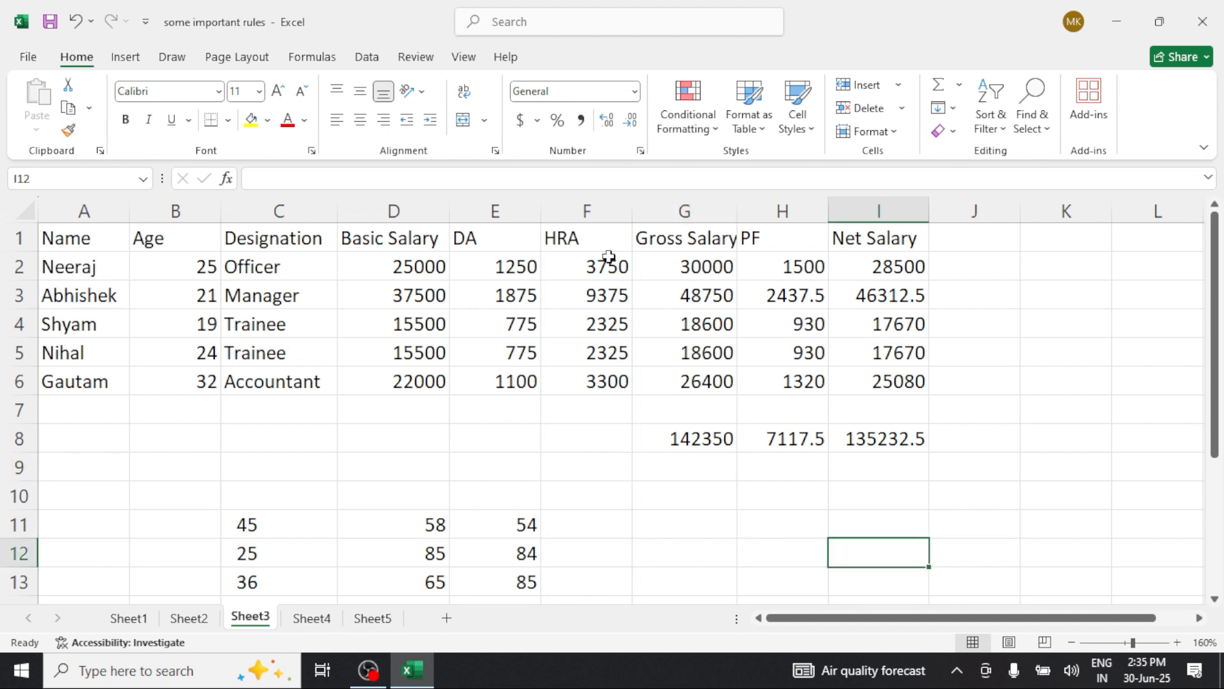
drag(606, 258, 593, 438)
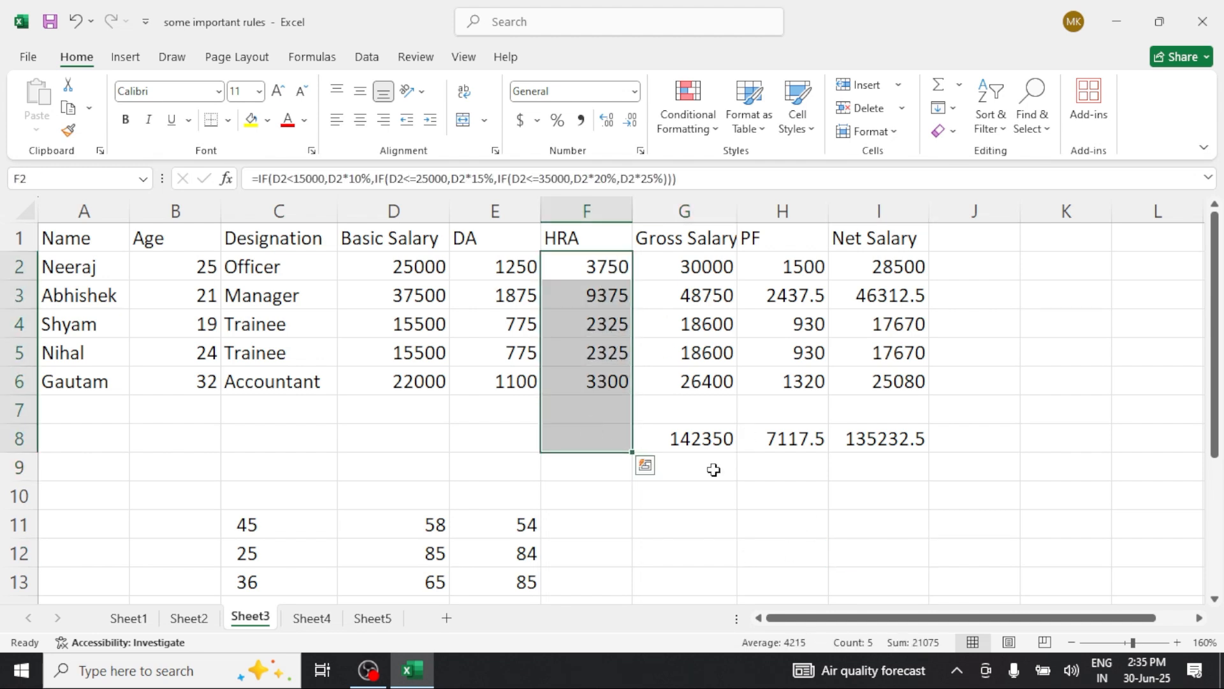
key(alt+equal)
click(722, 498)
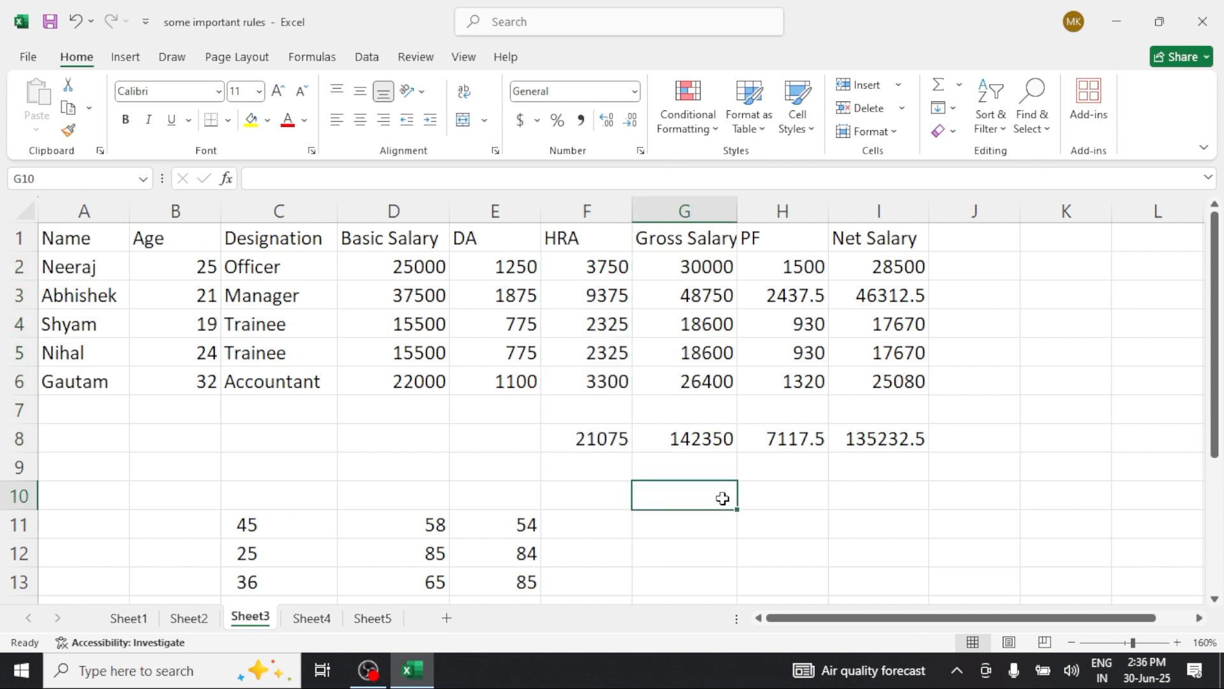
- Find the lowest DA by applying the Min function to the range E2:E8, placing the result in E8
click(527, 442)
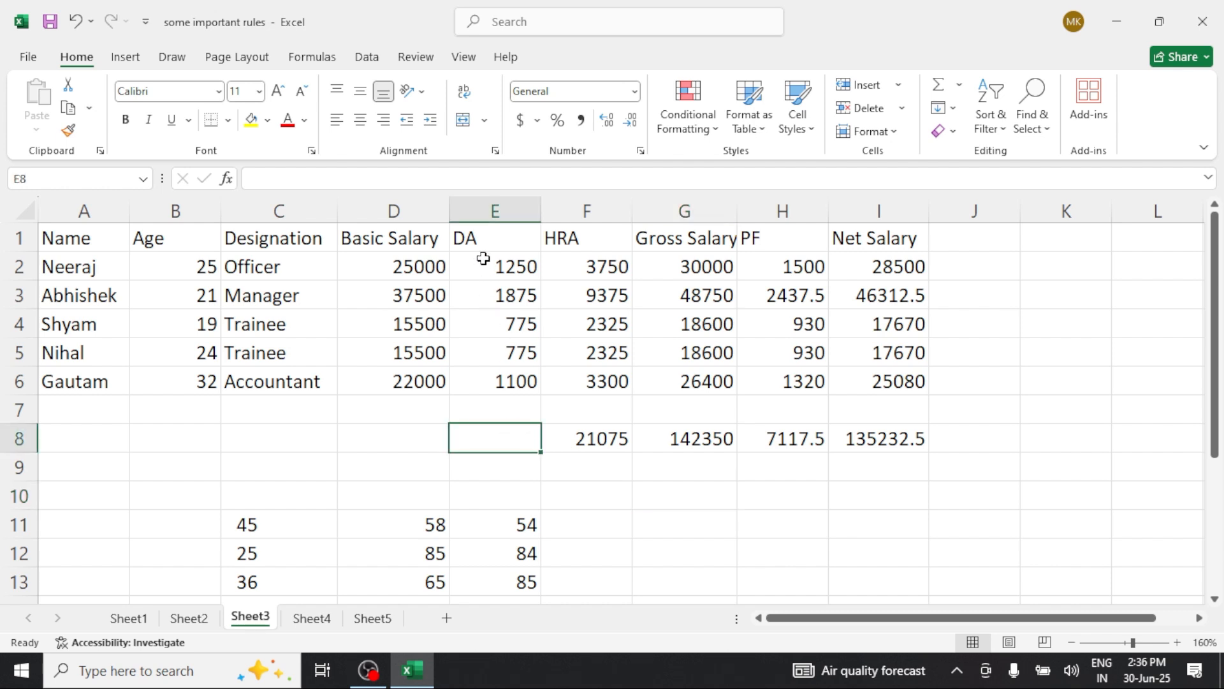
drag(483, 257, 476, 431)
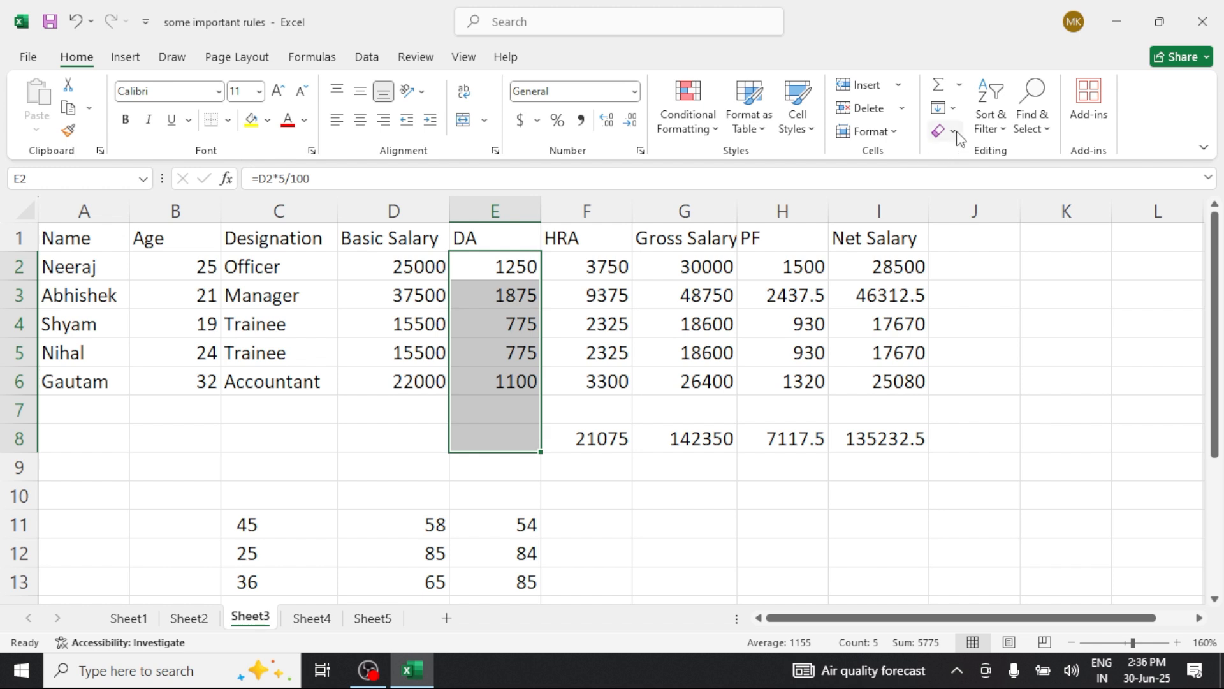
click(961, 84)
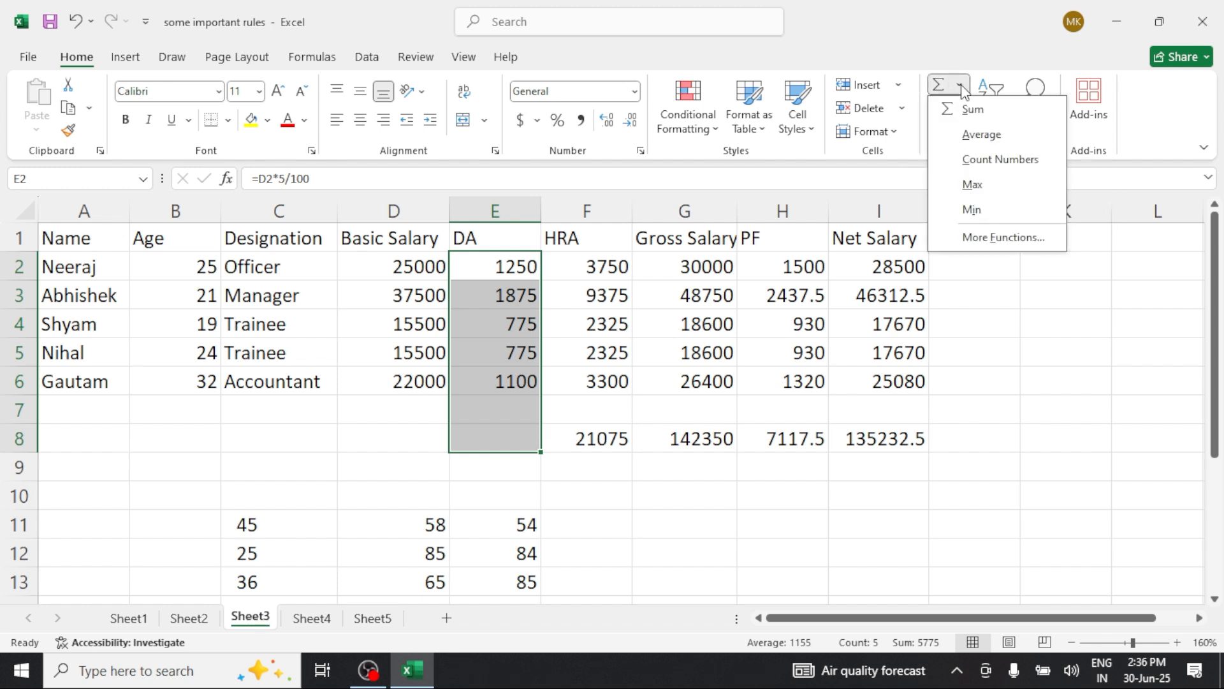
click(972, 209)
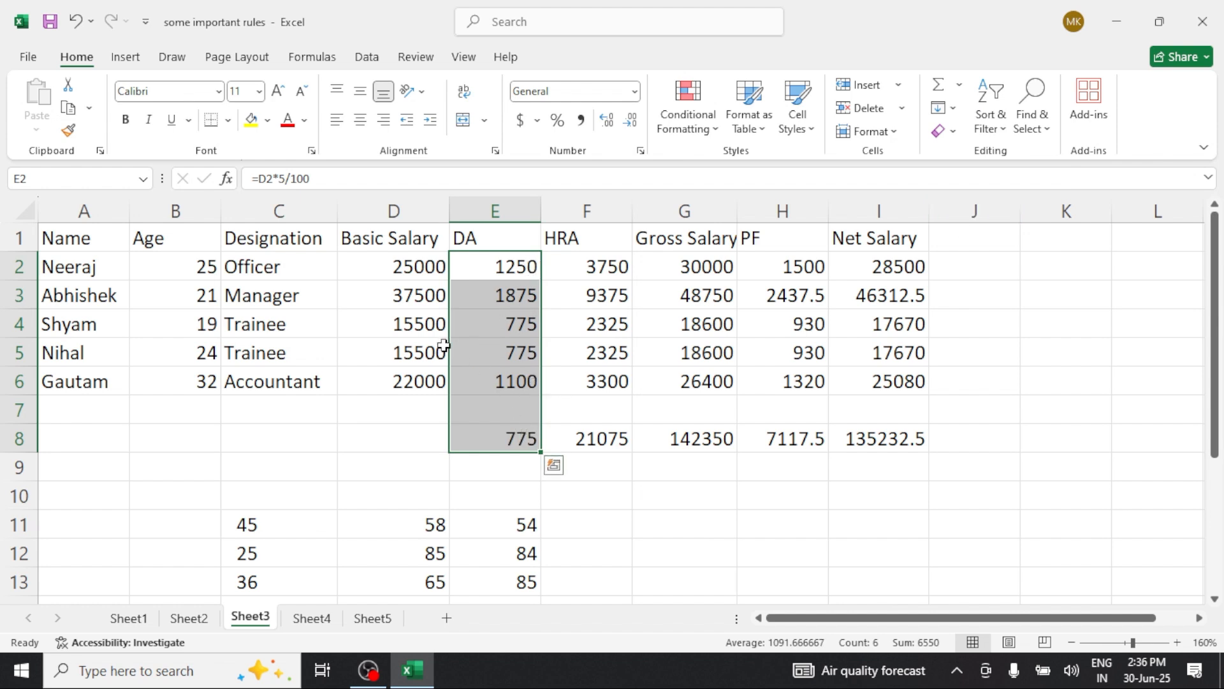
- Find the highest Basic Salary by applying the Max function to the range D2:D8, placing the result in D8
drag(401, 271, 410, 432)
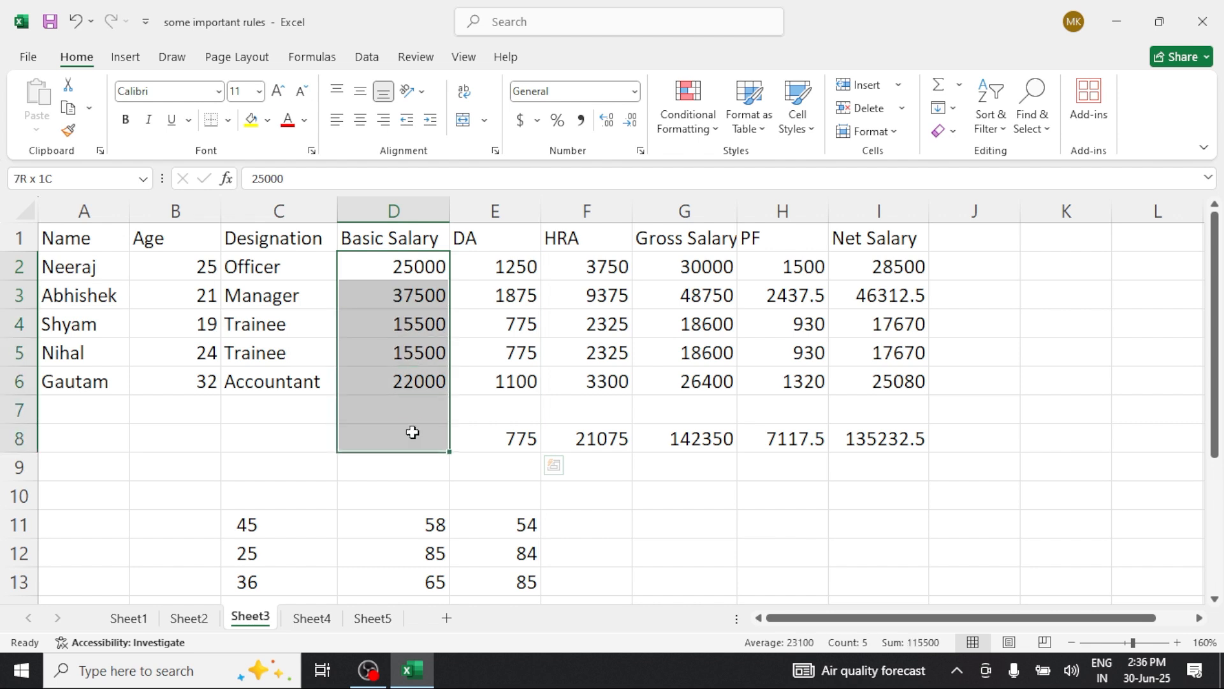
click(959, 88)
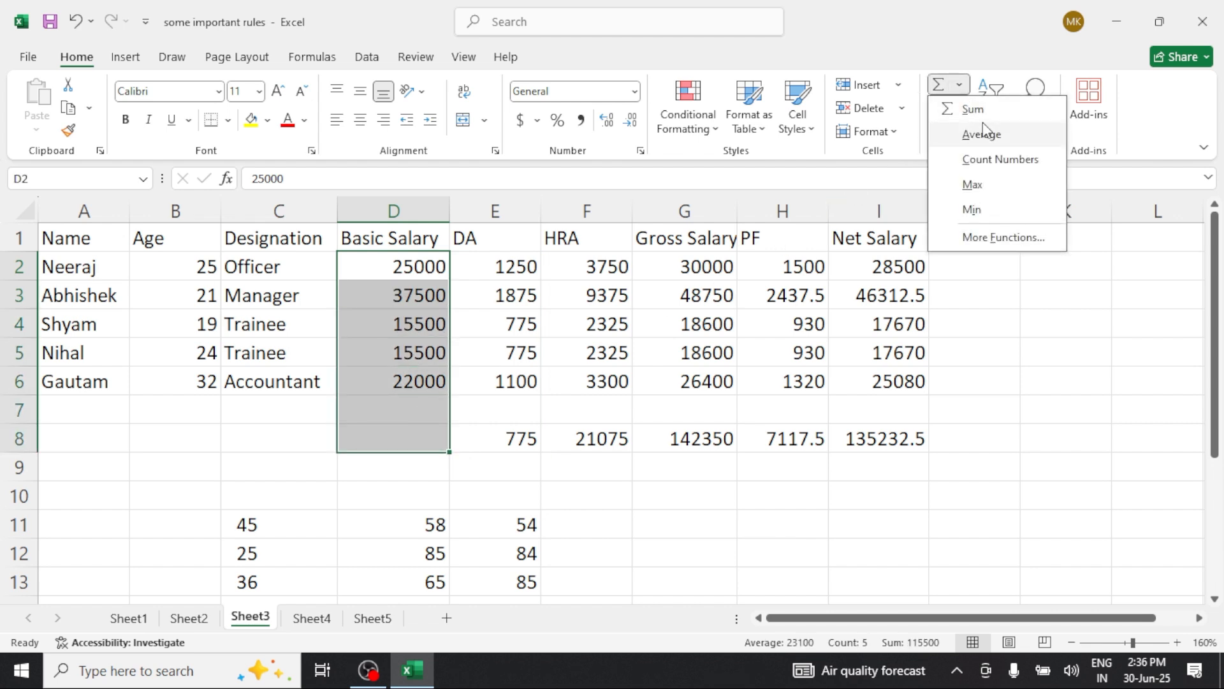
click(973, 184)
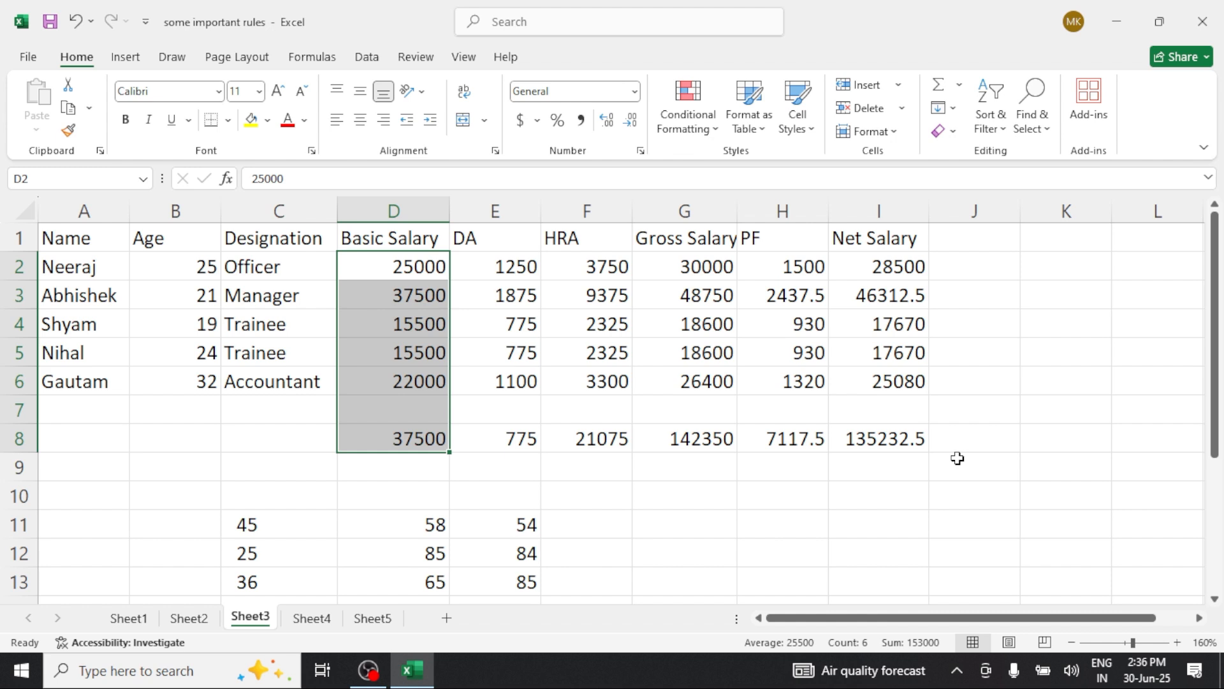
click(729, 554)
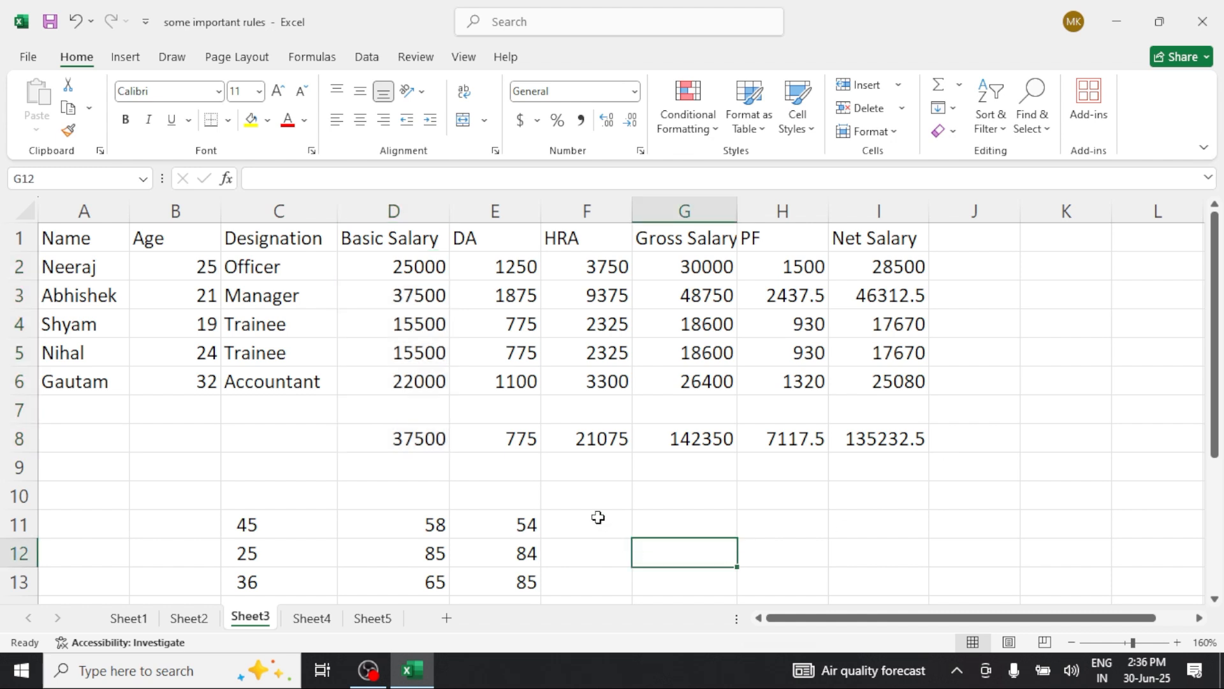
- Average the row 11 numbers by applying the Average function to the range C11:F11, placing the result in F11
click(600, 518)
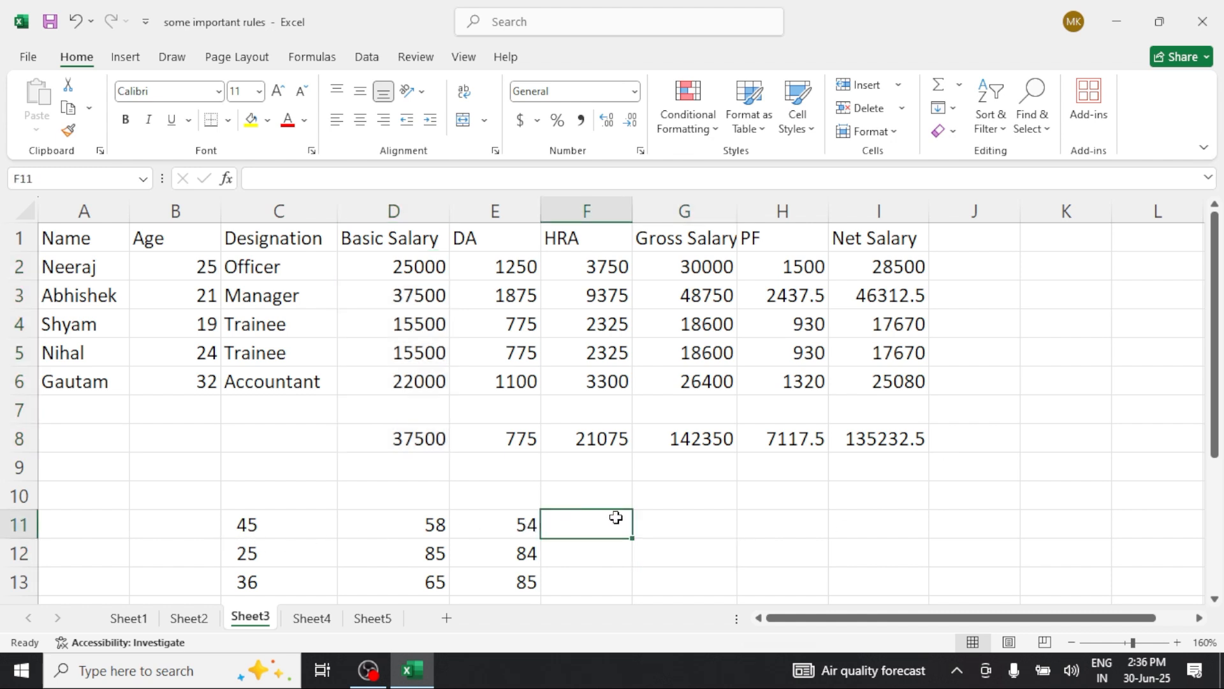
drag(248, 522, 582, 525)
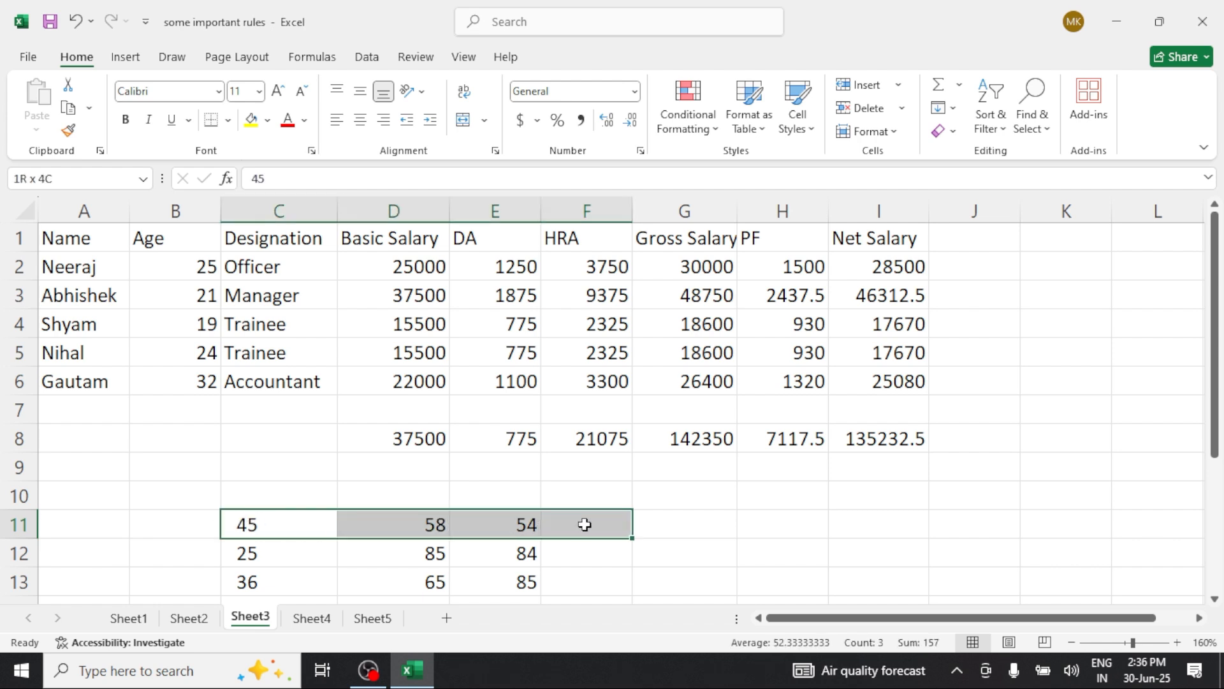
click(960, 85)
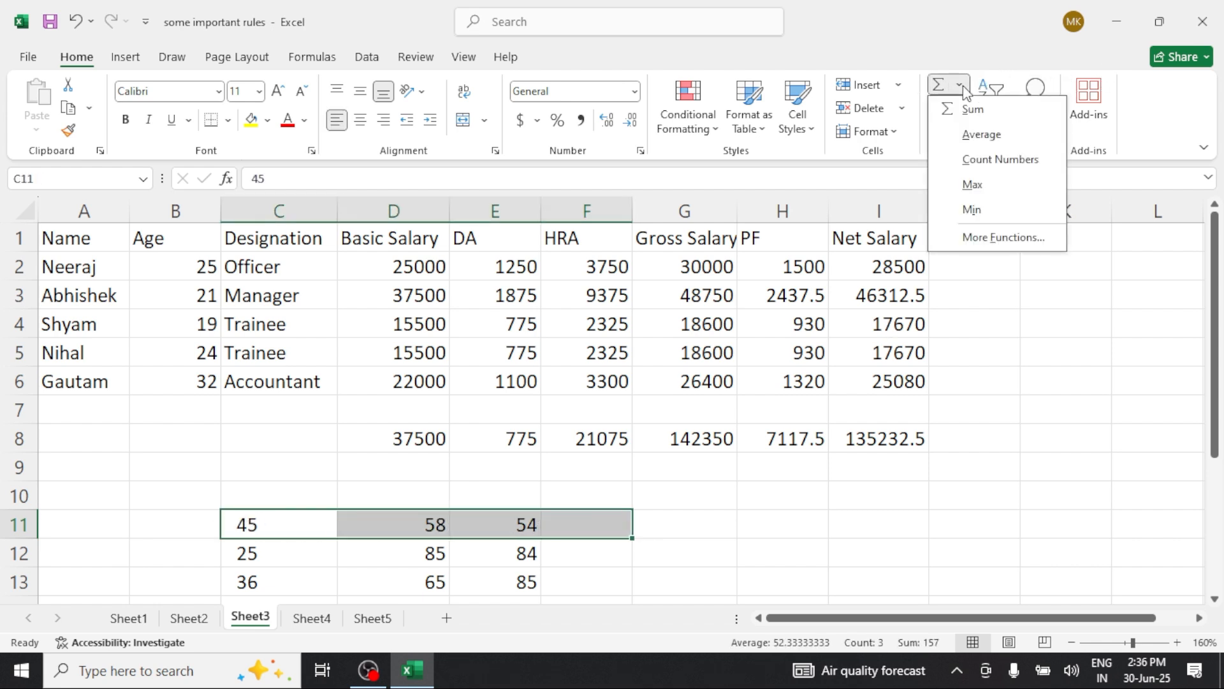
click(982, 135)
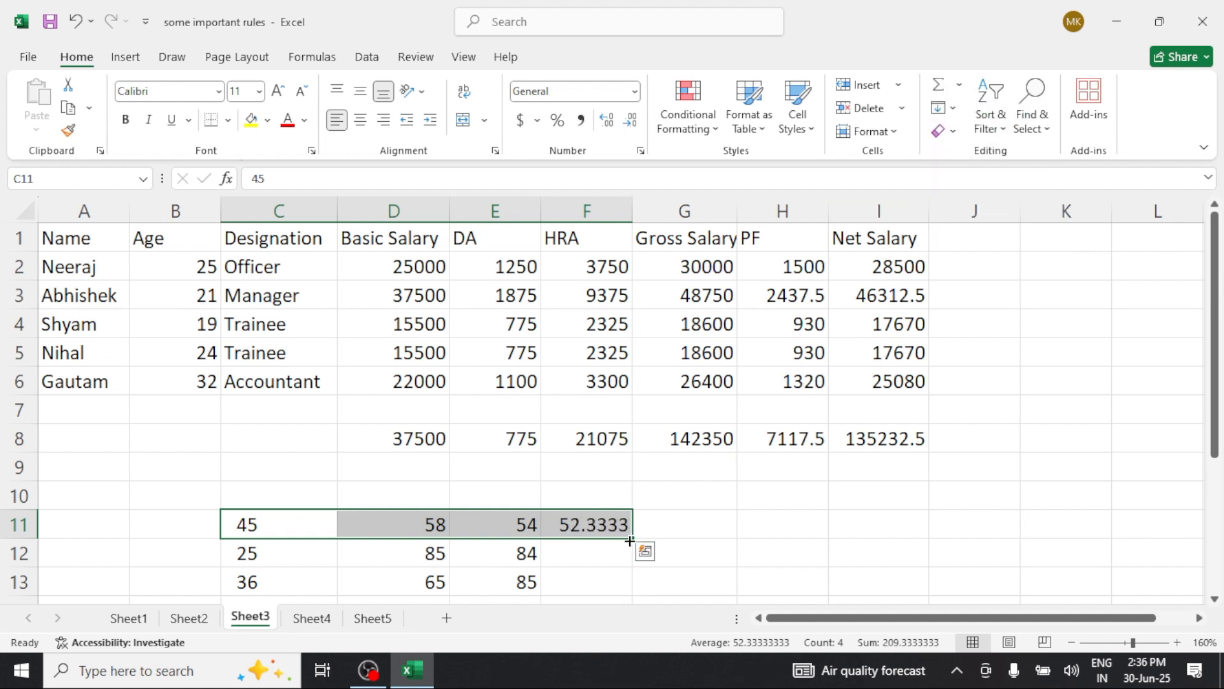
- Fill the cells C11:F11 down through row 13
drag(632, 538, 635, 582)
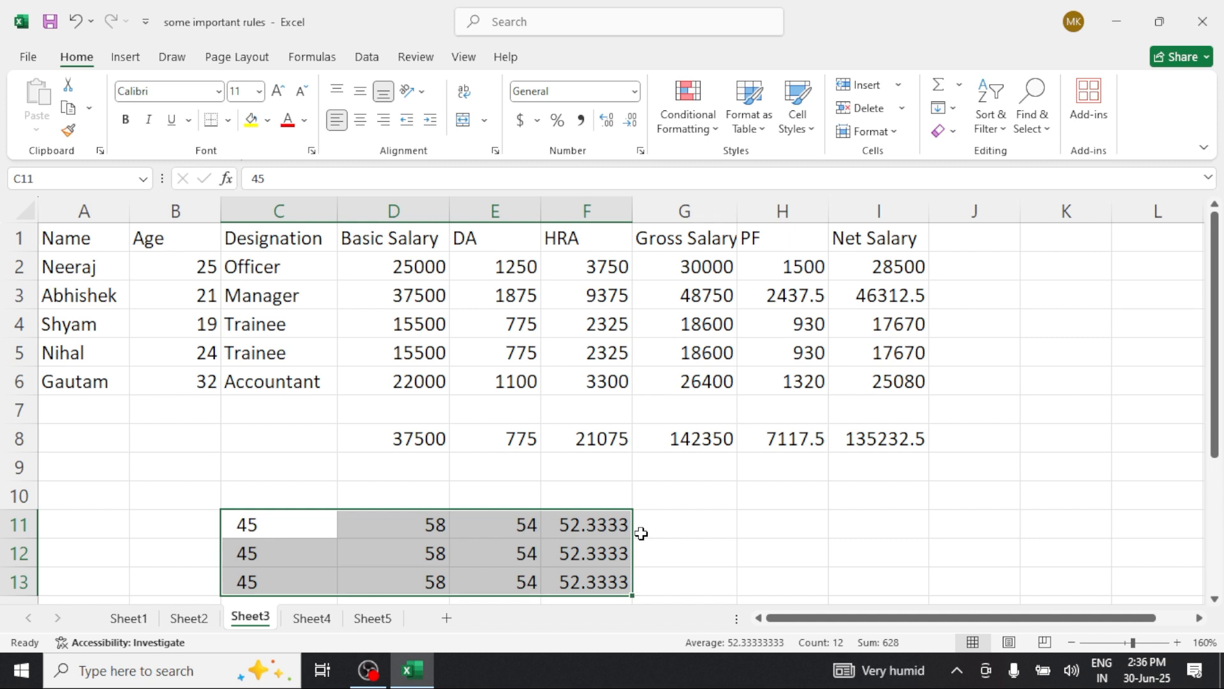
scroll(641, 533, down, 1)
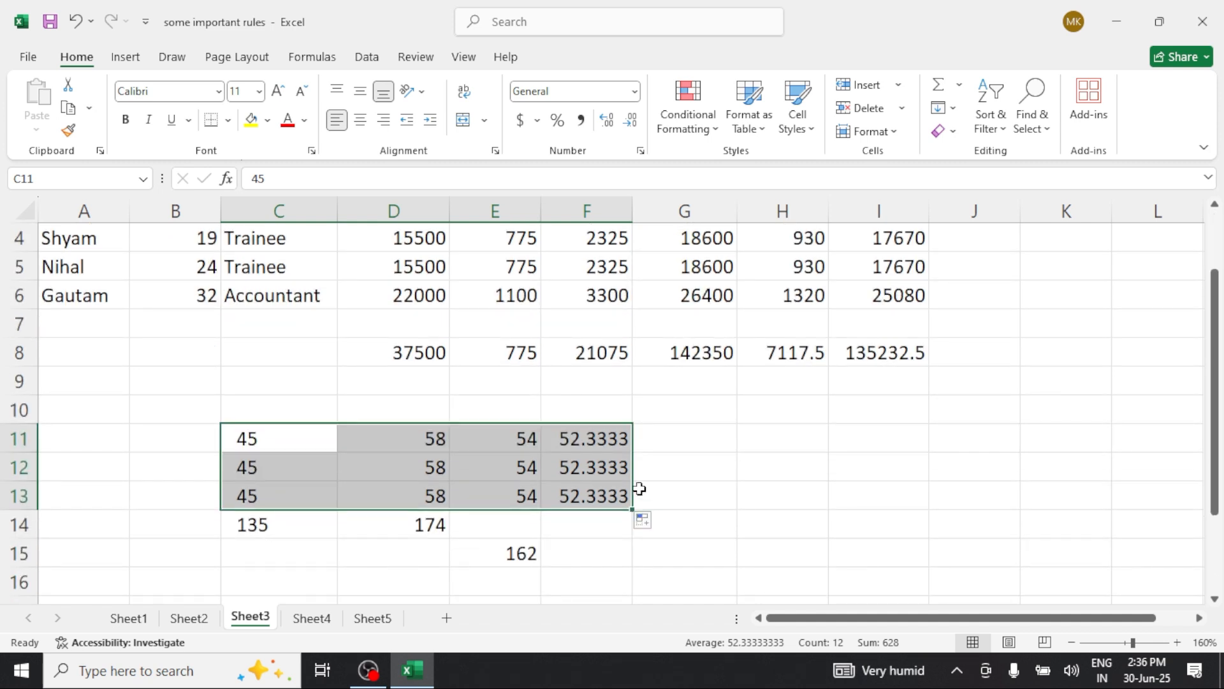
click(598, 444)
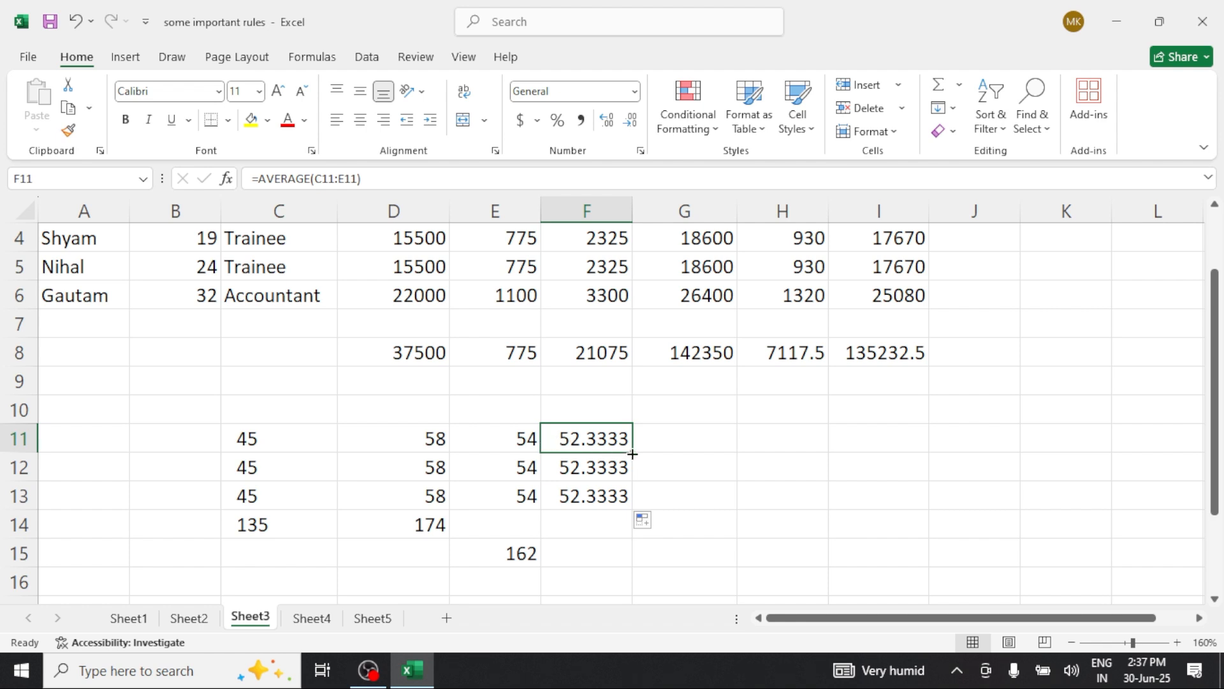
click(748, 500)
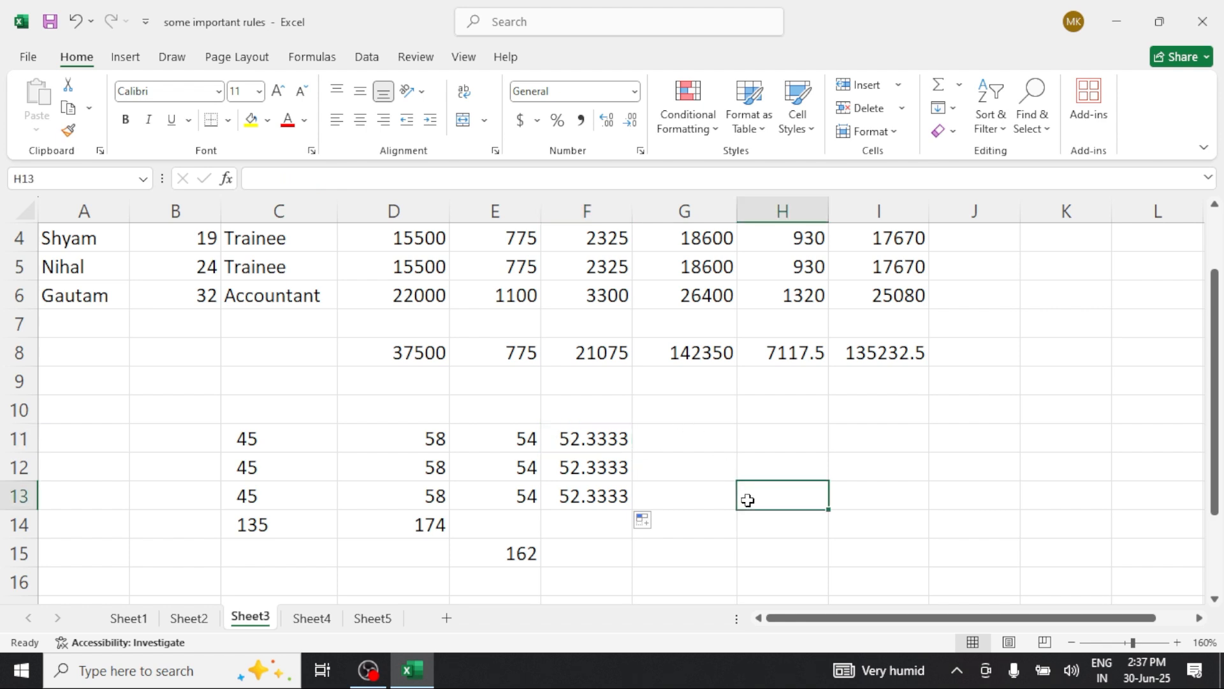
scroll(748, 501, up, 1)
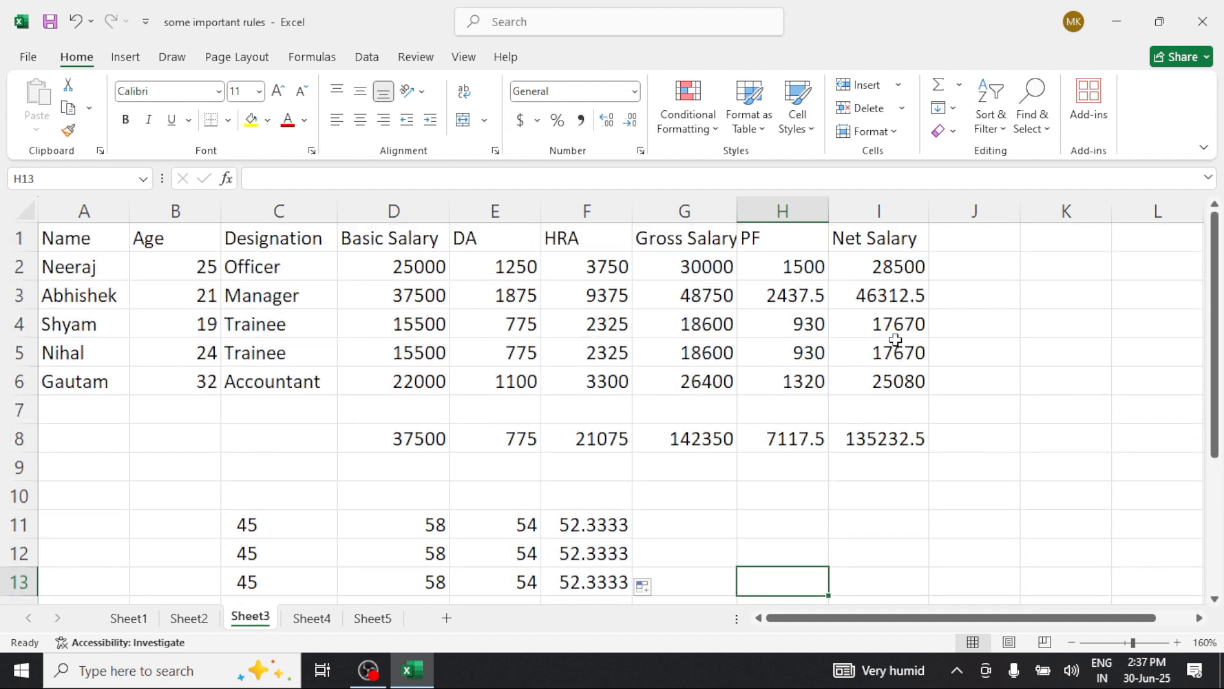
click(959, 87)
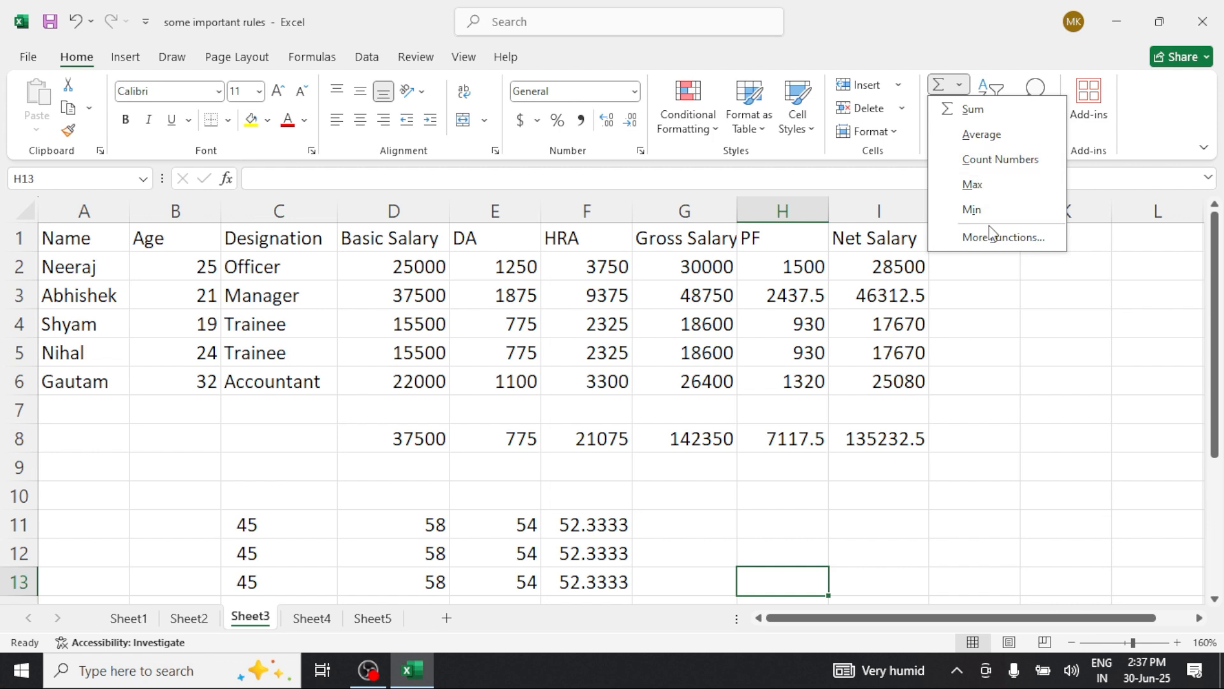
click(998, 422)
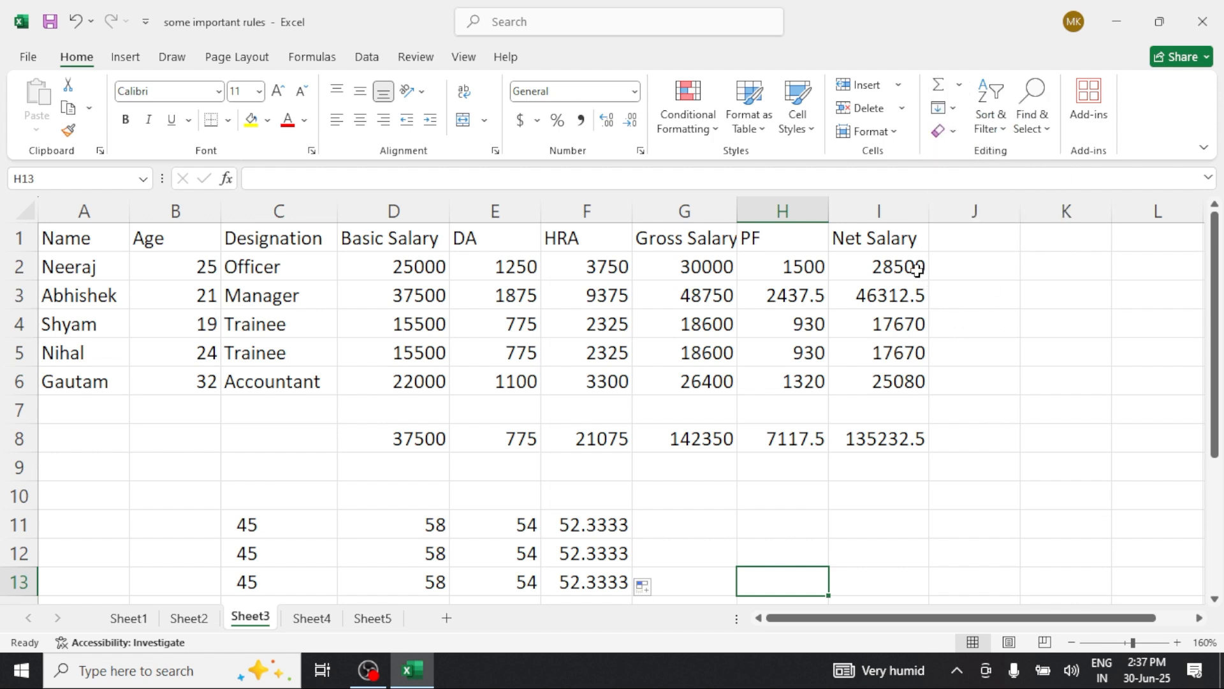
- Apply Count Numbers to the Neeraj row's cells D2:J2, placing the result in J2, and fill D2:J2 down through row 6
drag(436, 264, 988, 270)
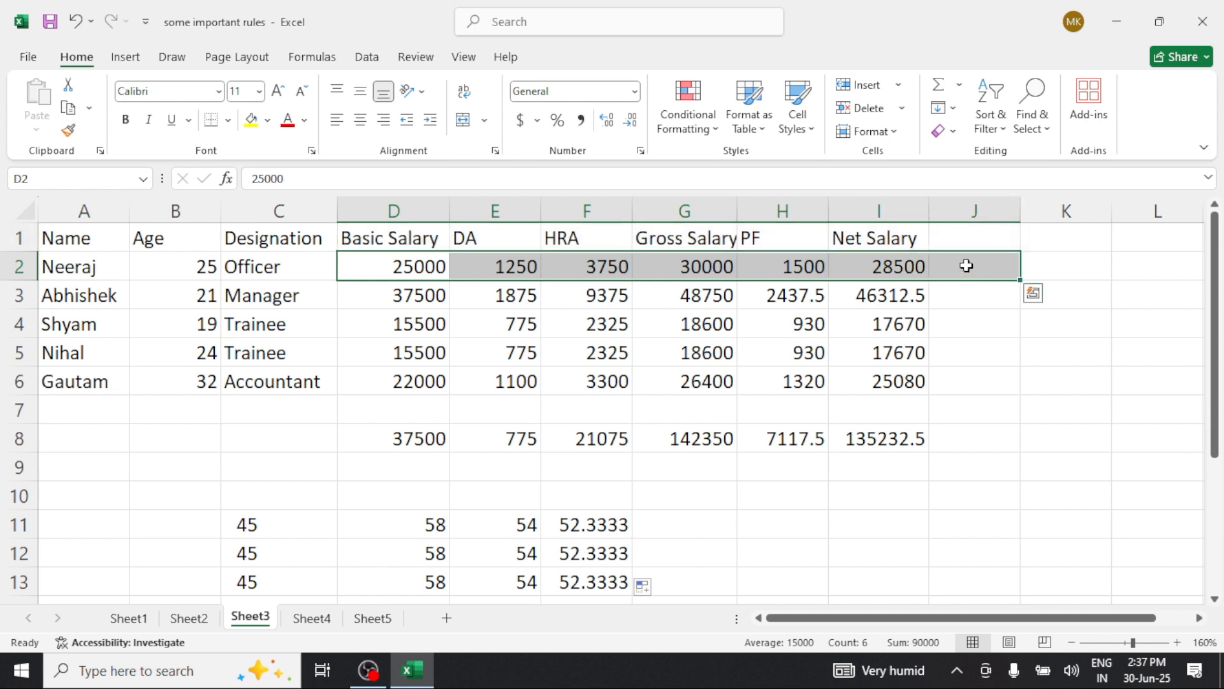
click(959, 84)
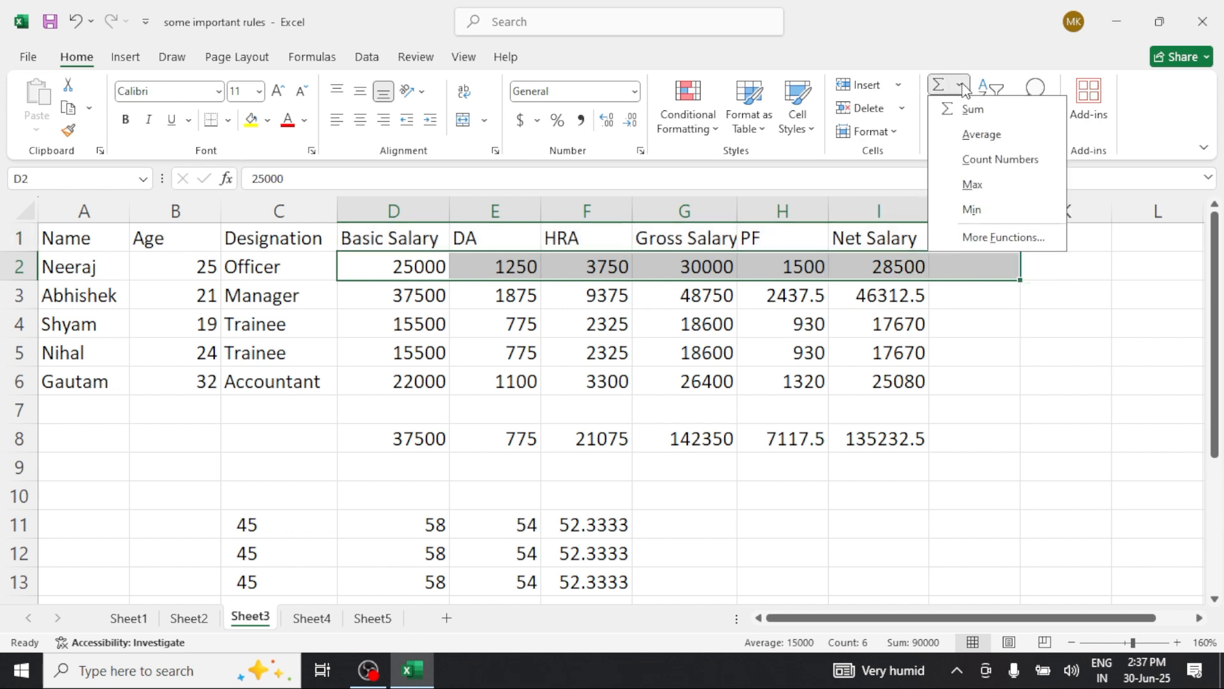
click(978, 167)
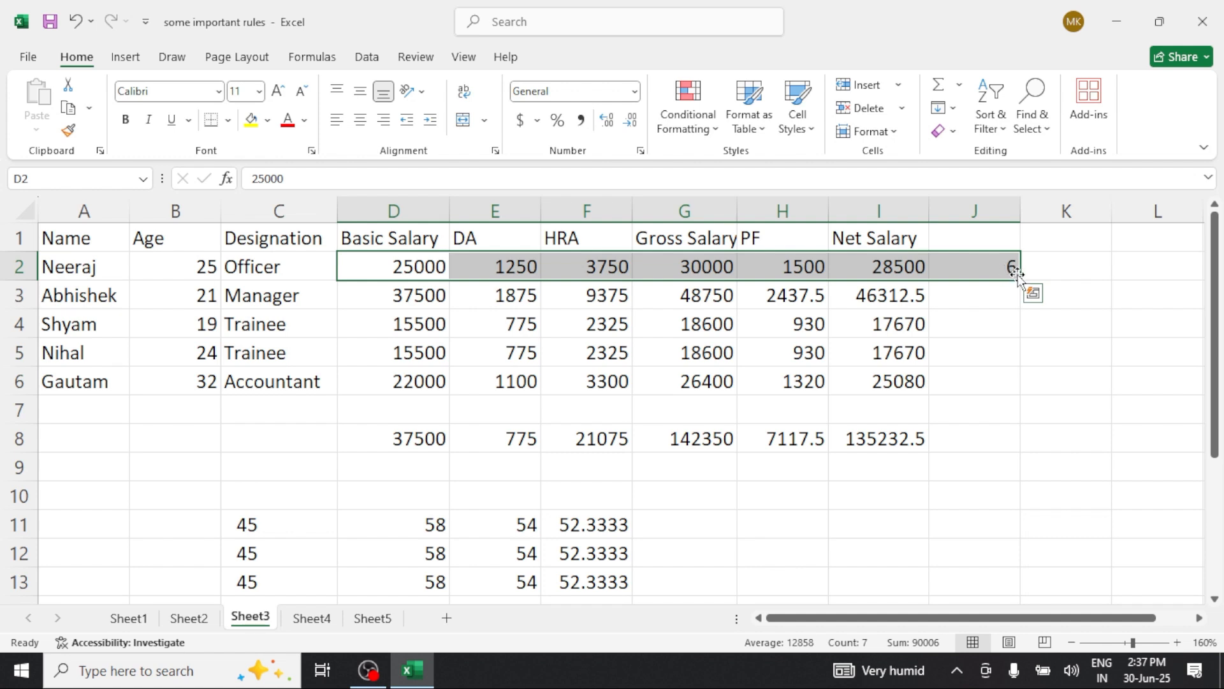
drag(1021, 279, 1017, 391)
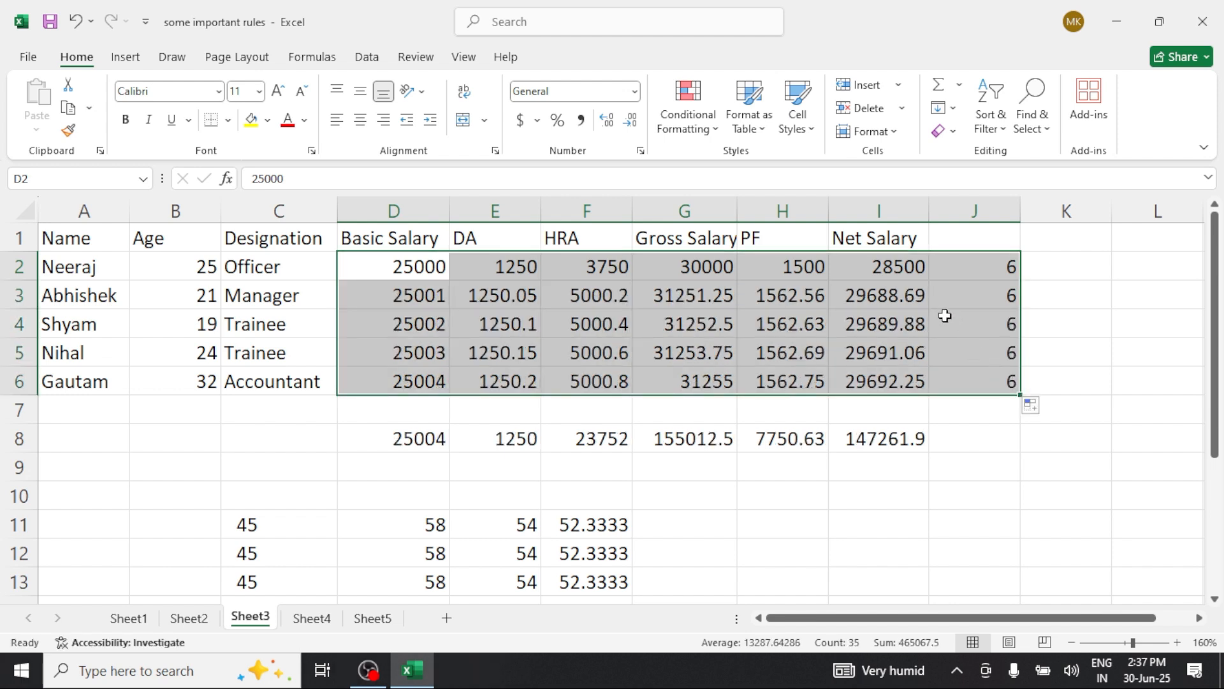
click(1100, 323)
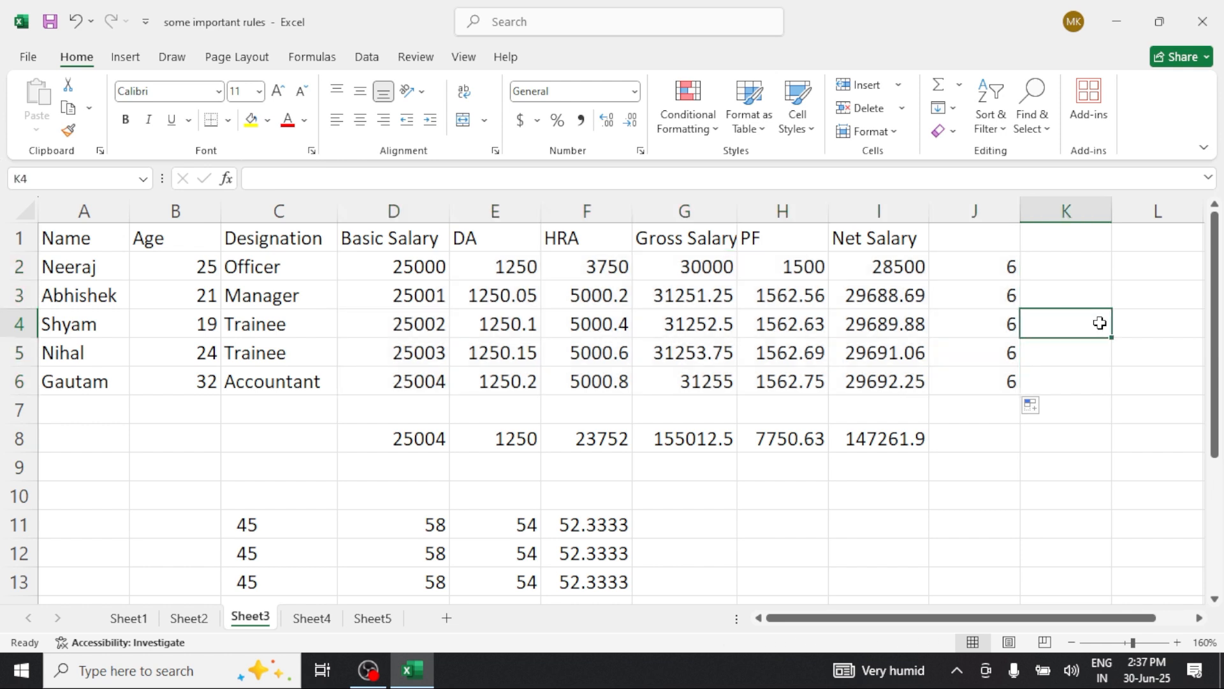
- Browse the Insert Function list with the category set to All, and examine the ACOT function's description
click(962, 87)
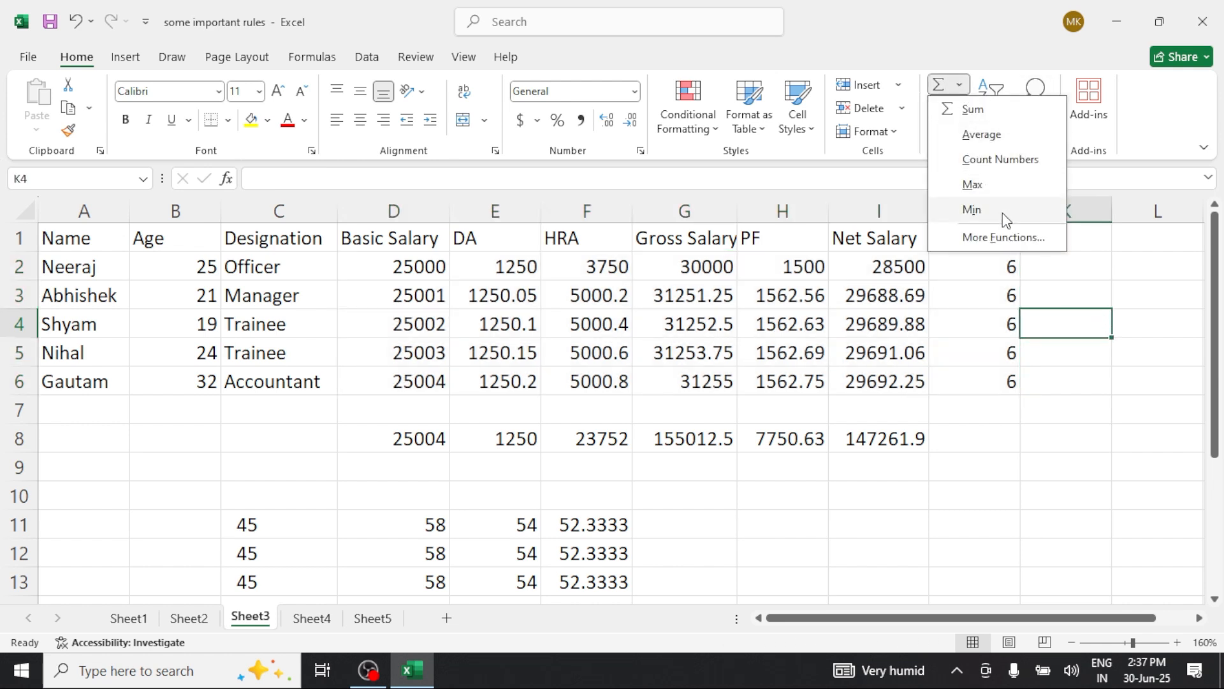
click(1003, 238)
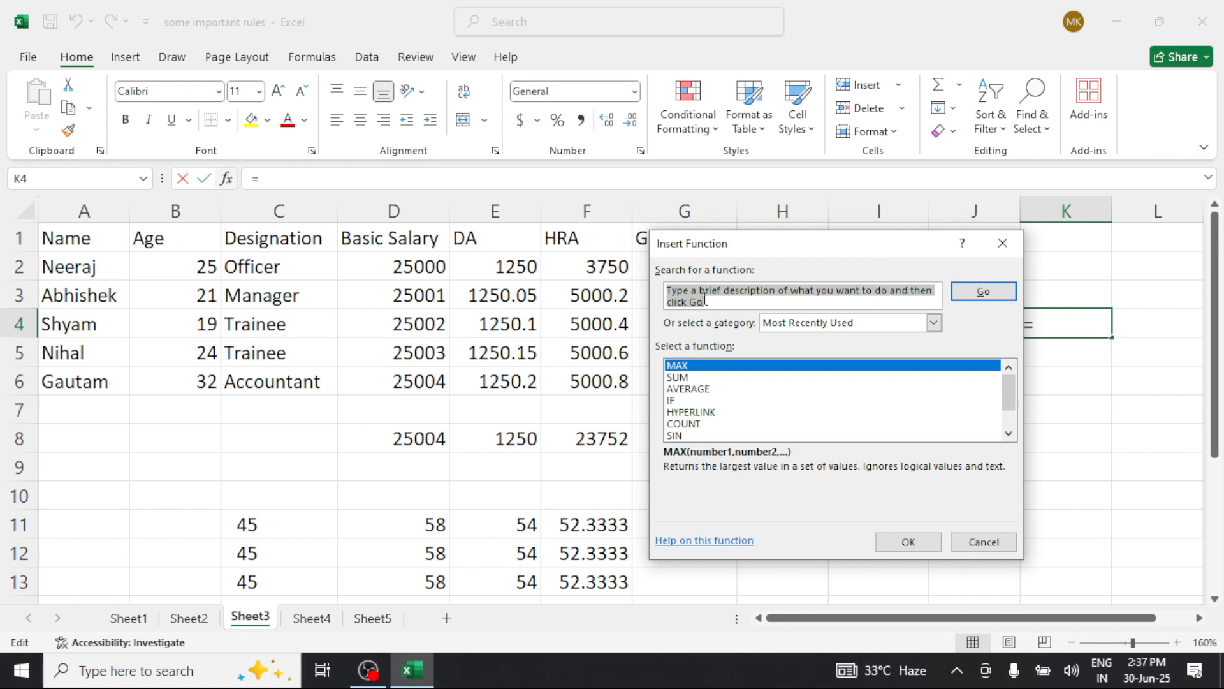
click(782, 327)
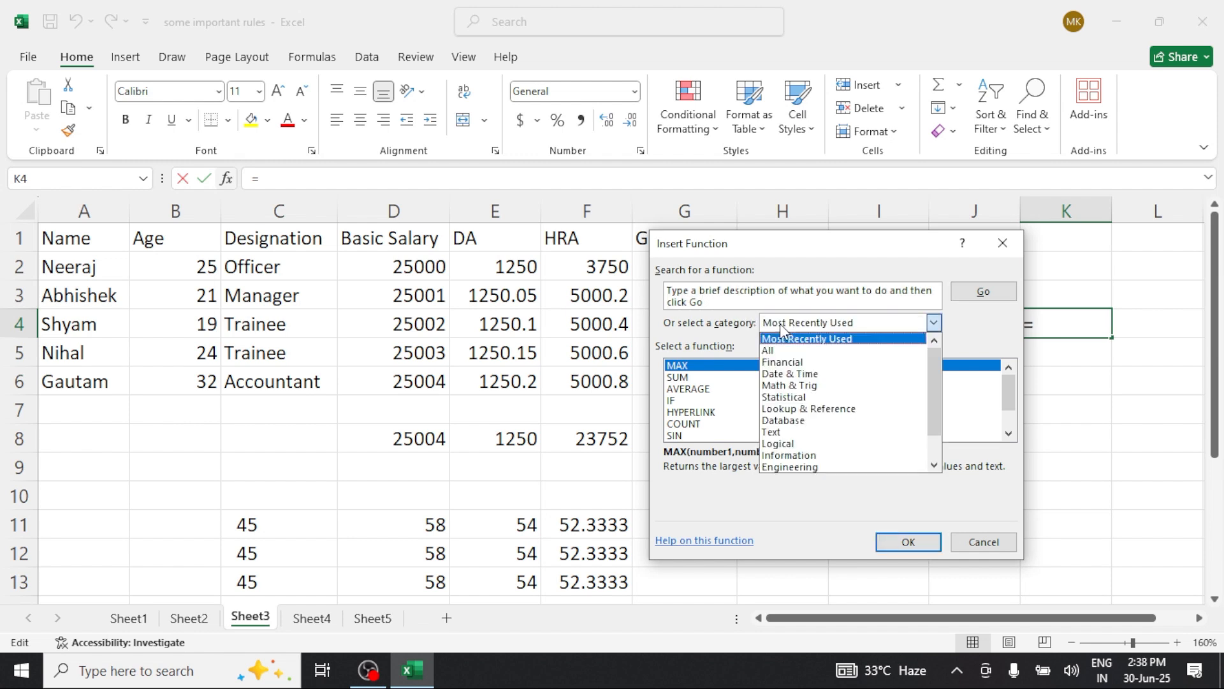
click(782, 350)
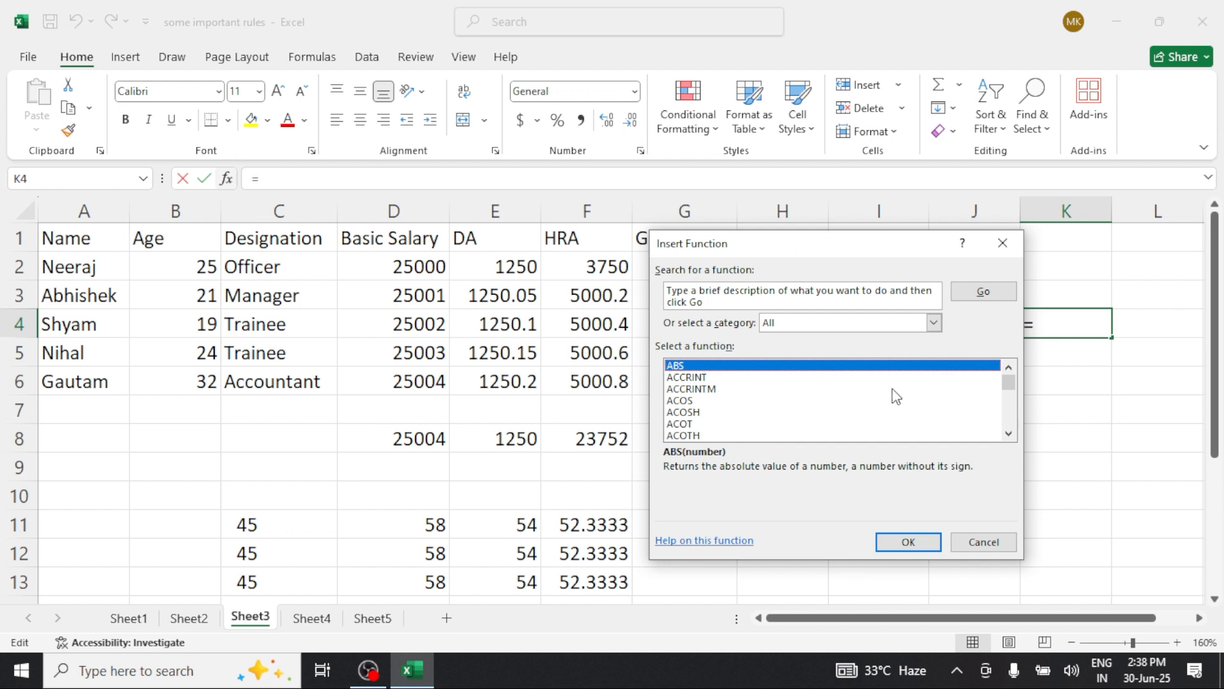
scroll(893, 389, down, 14)
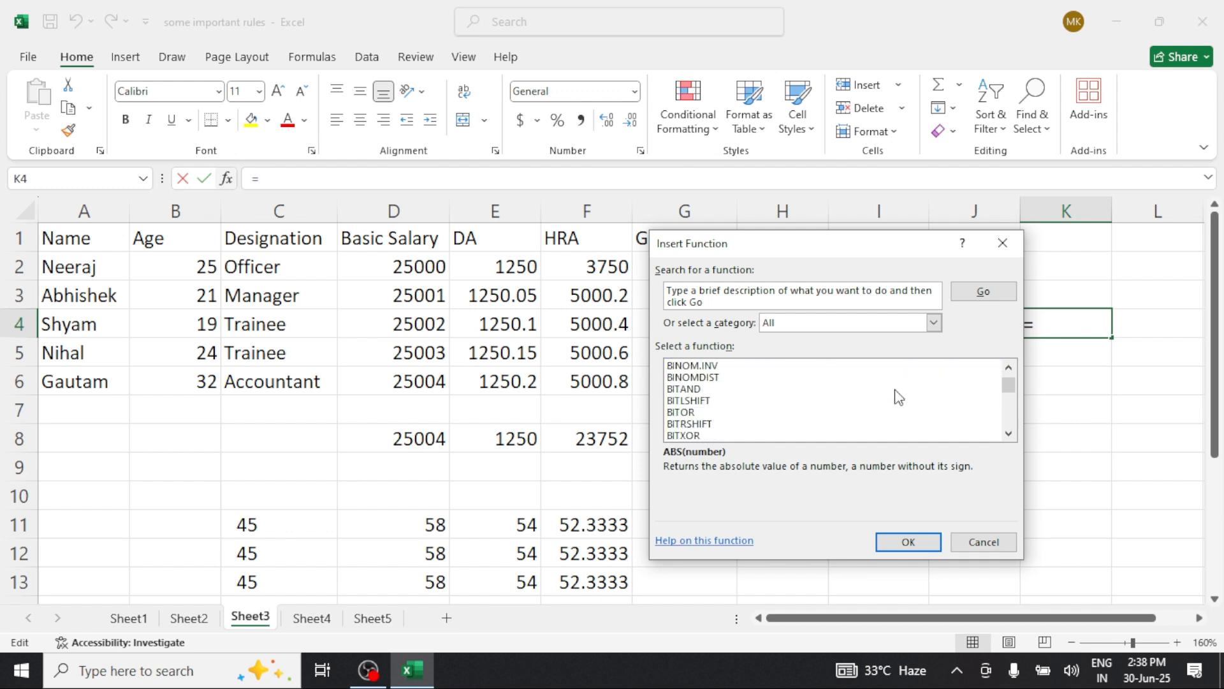
scroll(898, 395, down, 8)
scroll(894, 396, up, 14)
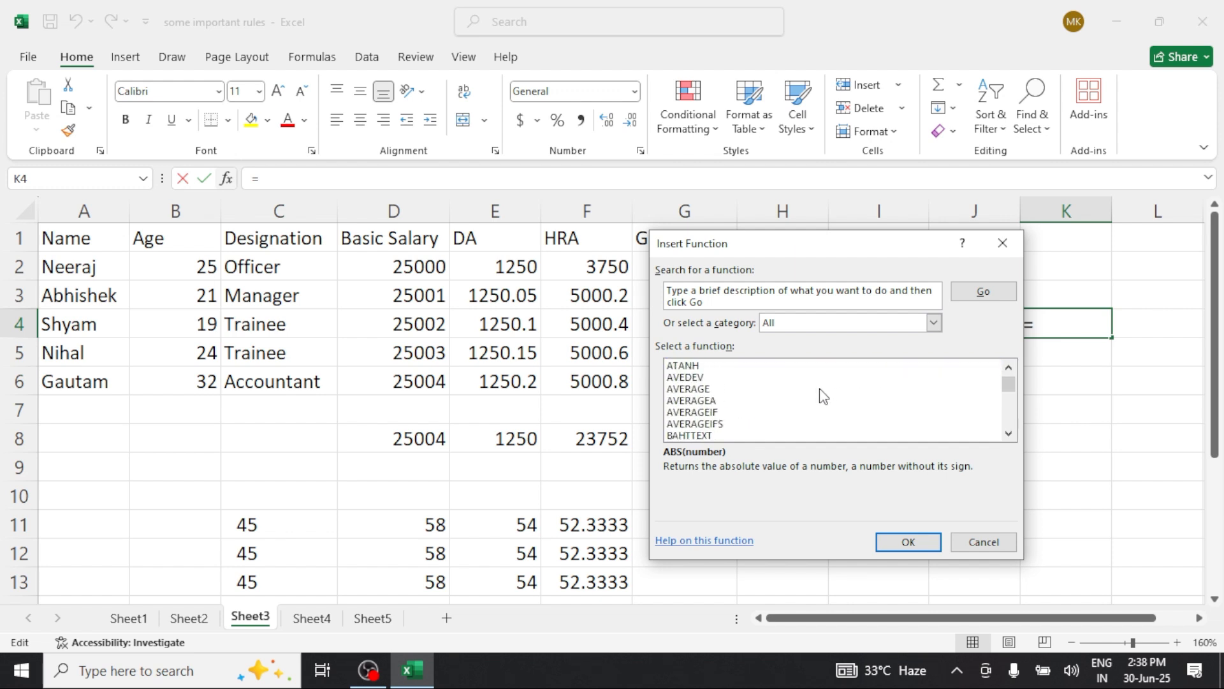
scroll(757, 393, up, 6)
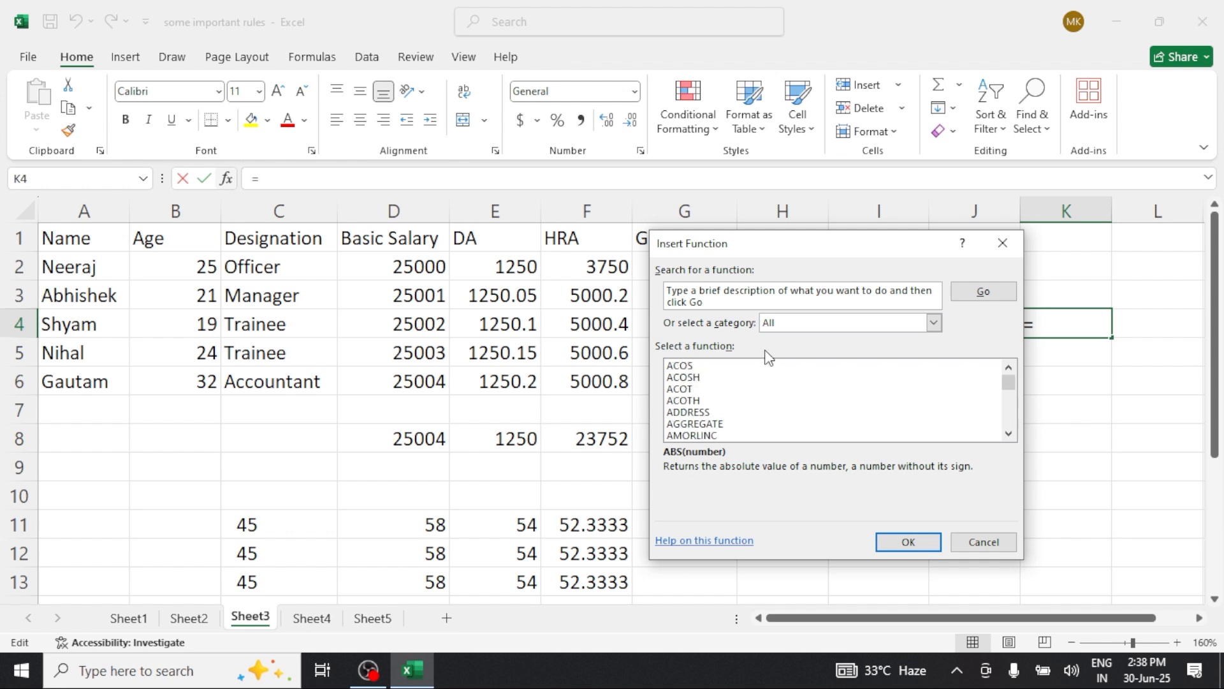
click(716, 302)
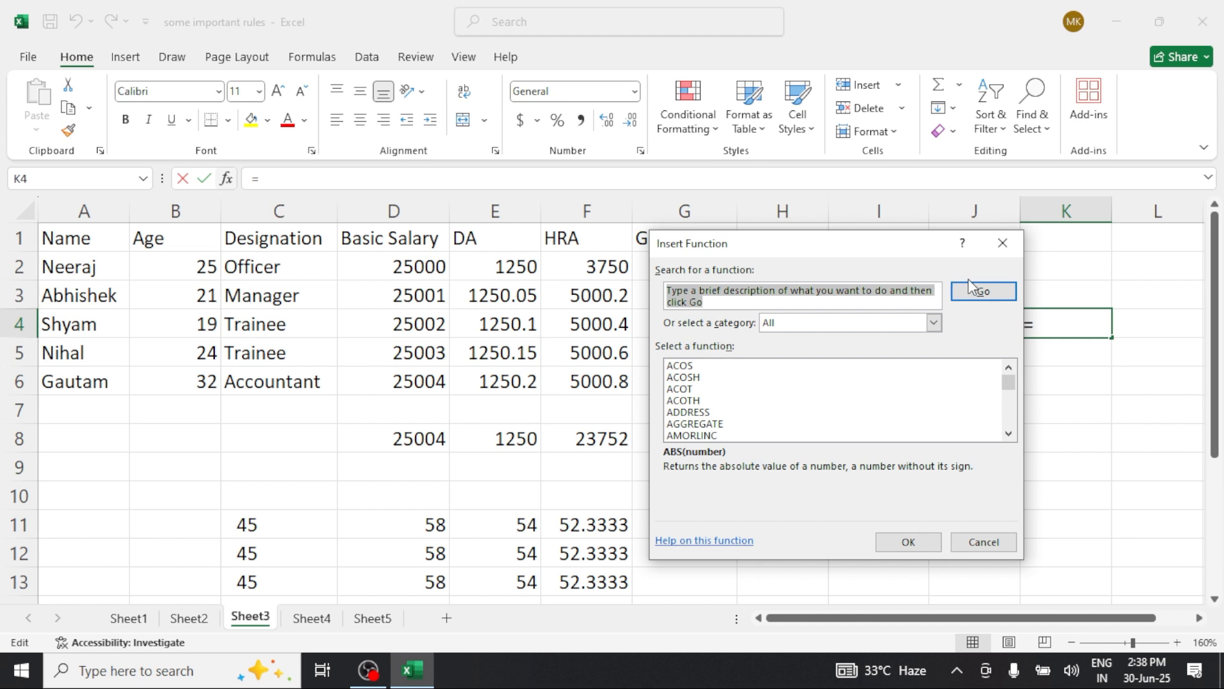
click(680, 389)
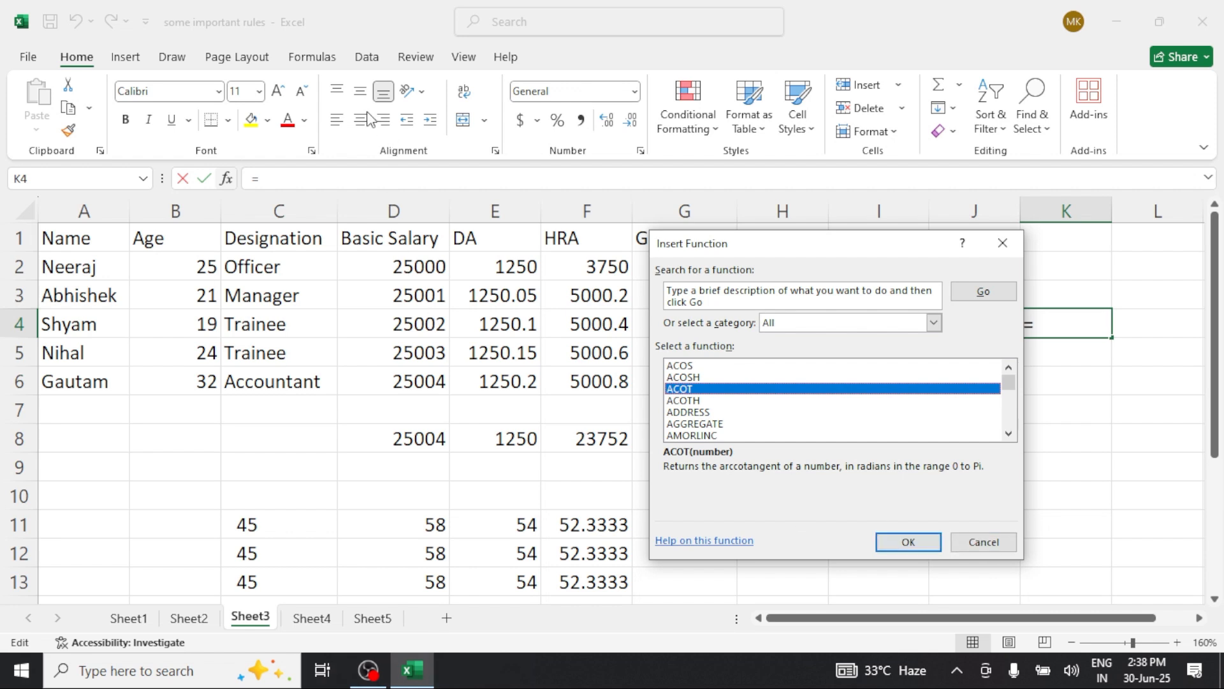
click(1003, 243)
click(325, 60)
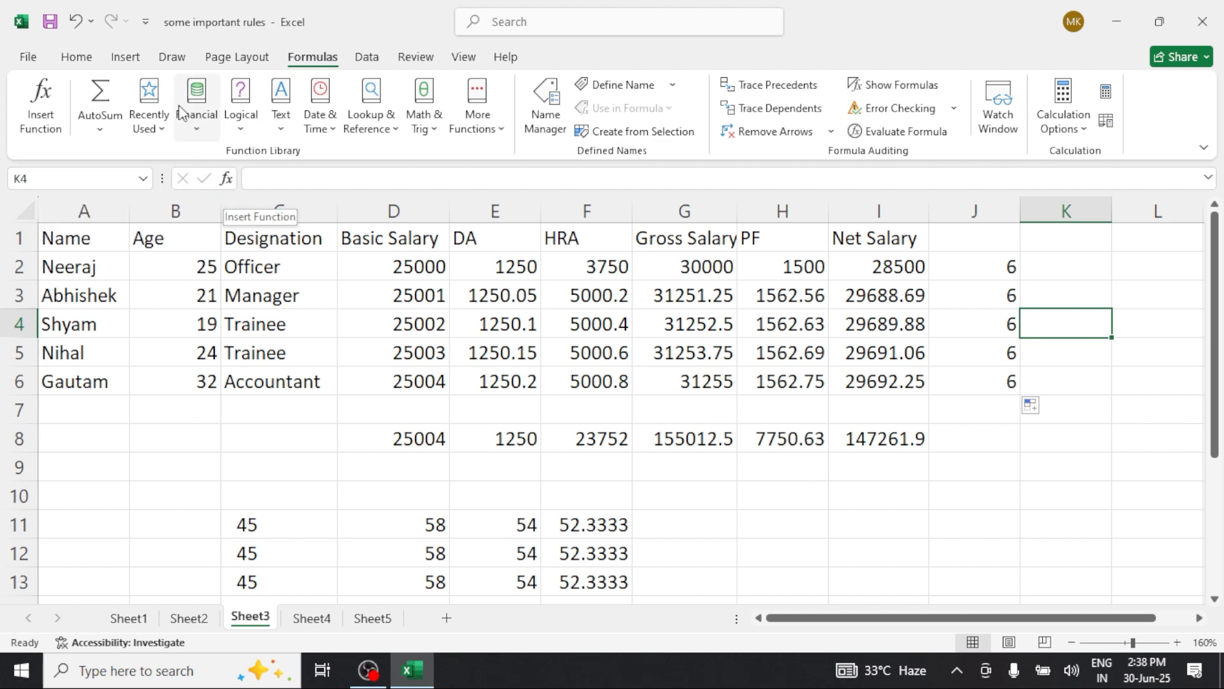
click(120, 56)
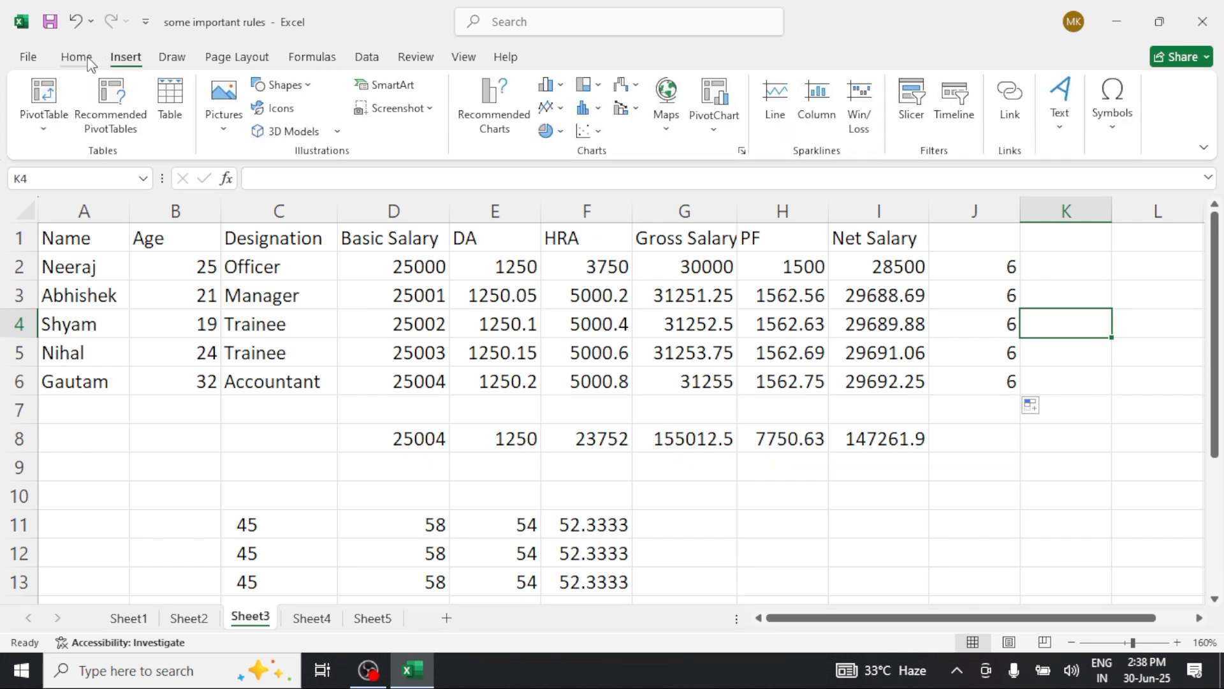
click(87, 58)
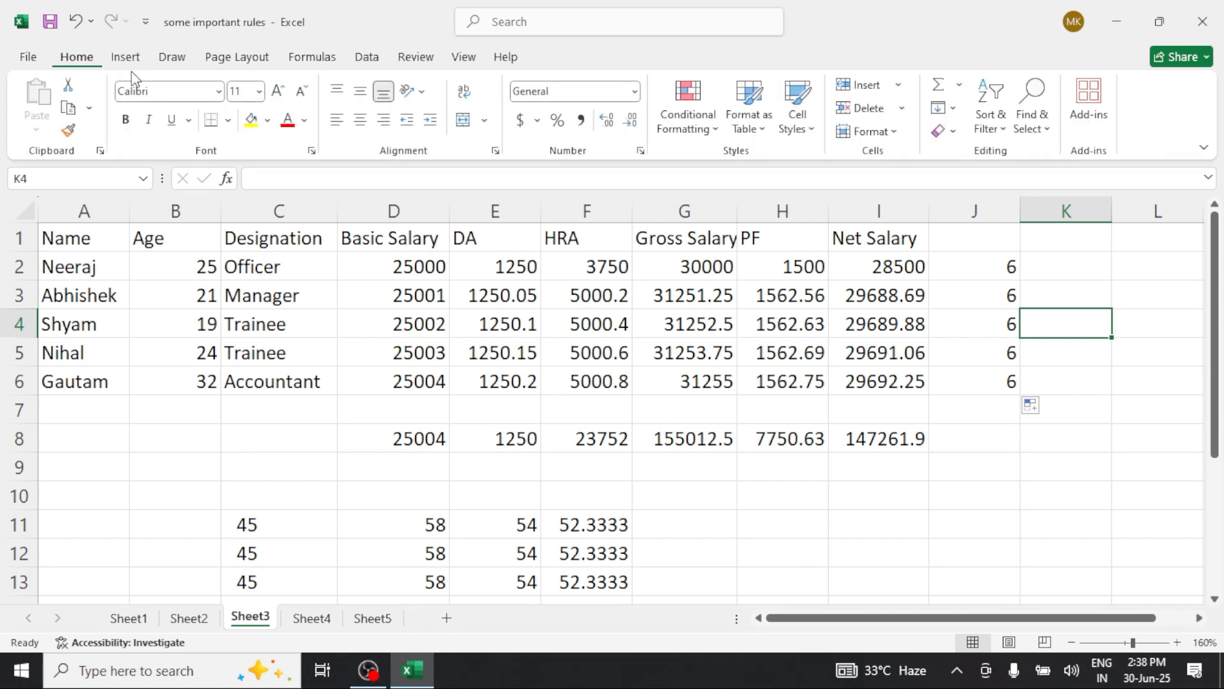
click(959, 105)
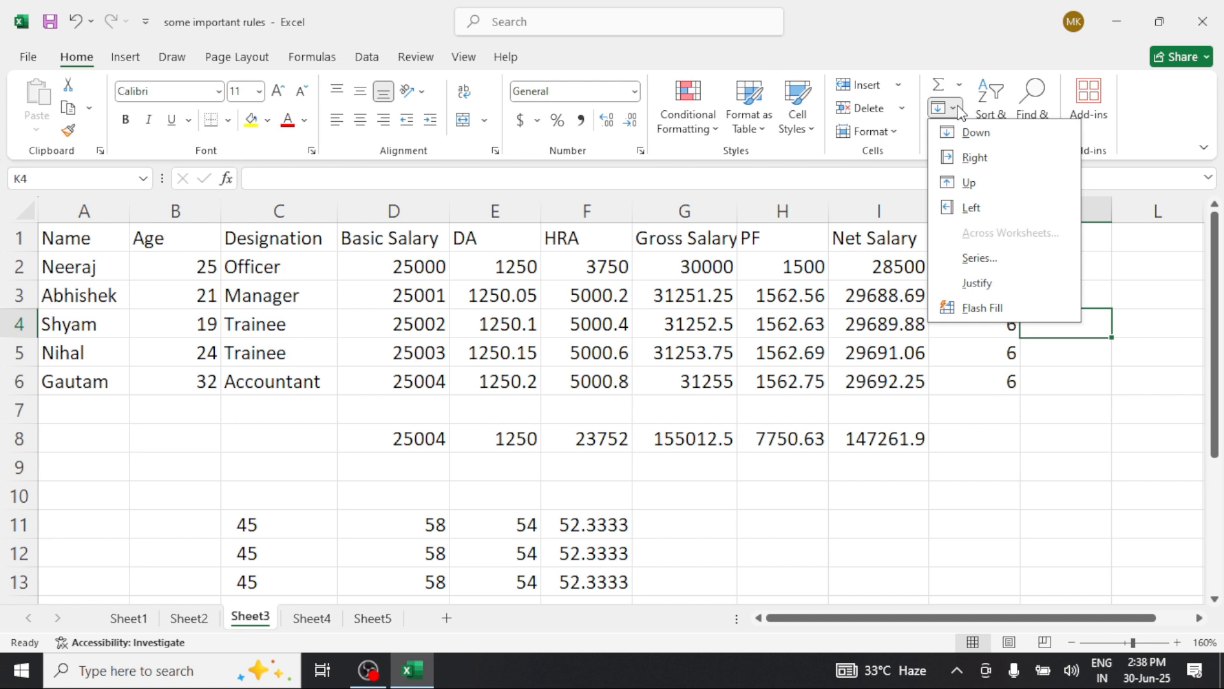
click(809, 488)
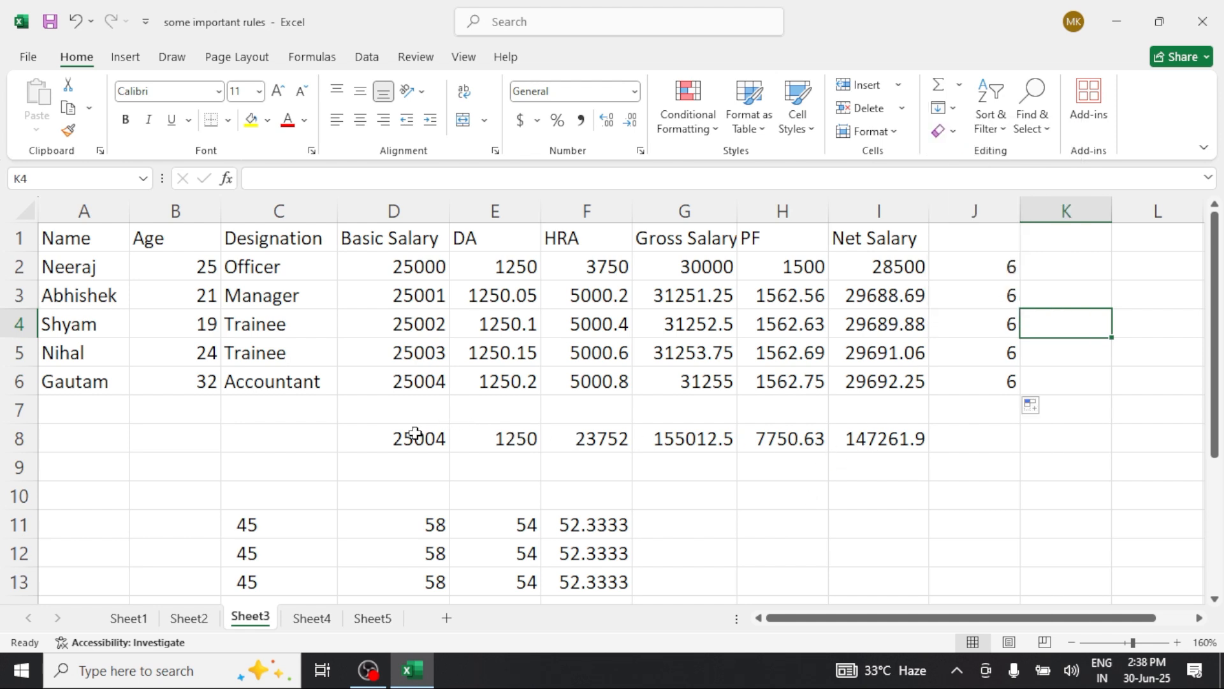
- Clear the summary results in cells D8:I8 below the salary table
drag(415, 434, 917, 438)
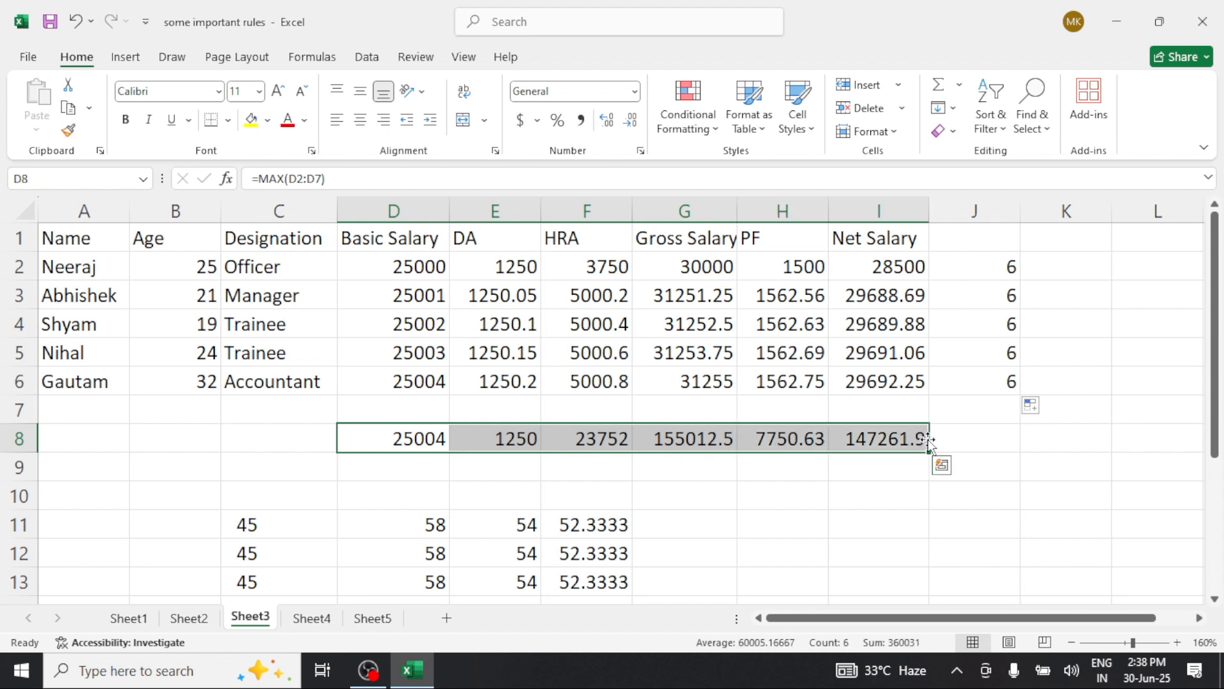
key(Delete)
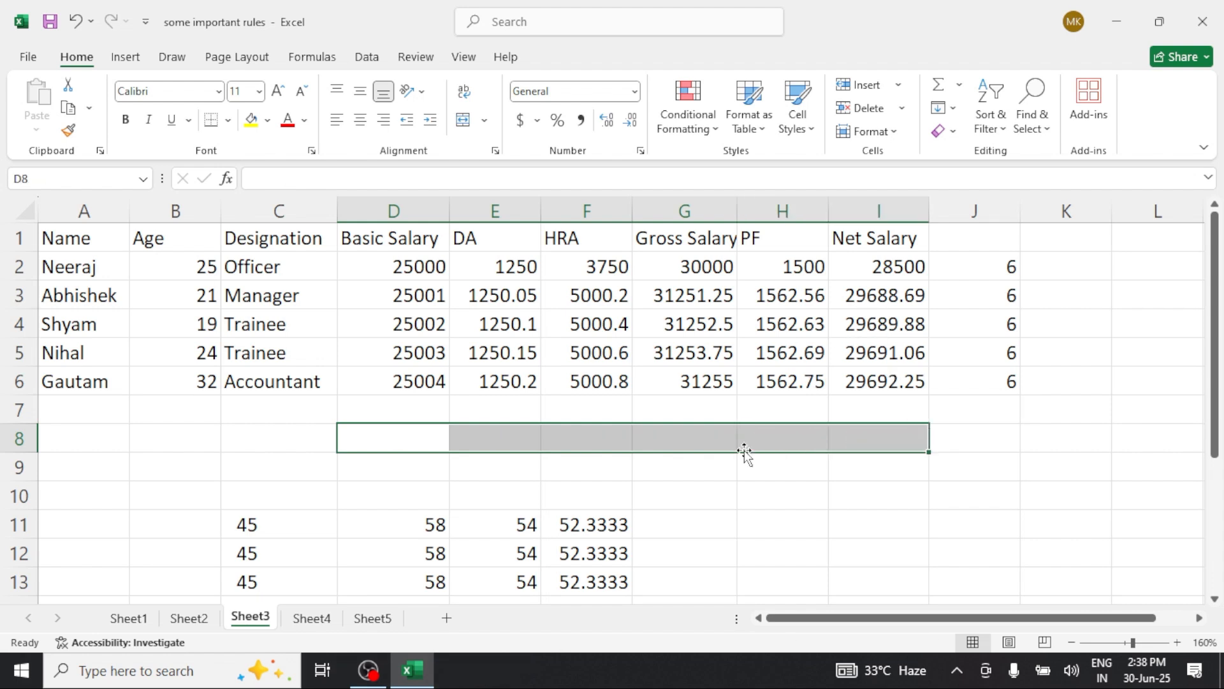
- Look through Sheet2, Sheet4 and Sheet5, and return to the salary table on Sheet3
click(190, 618)
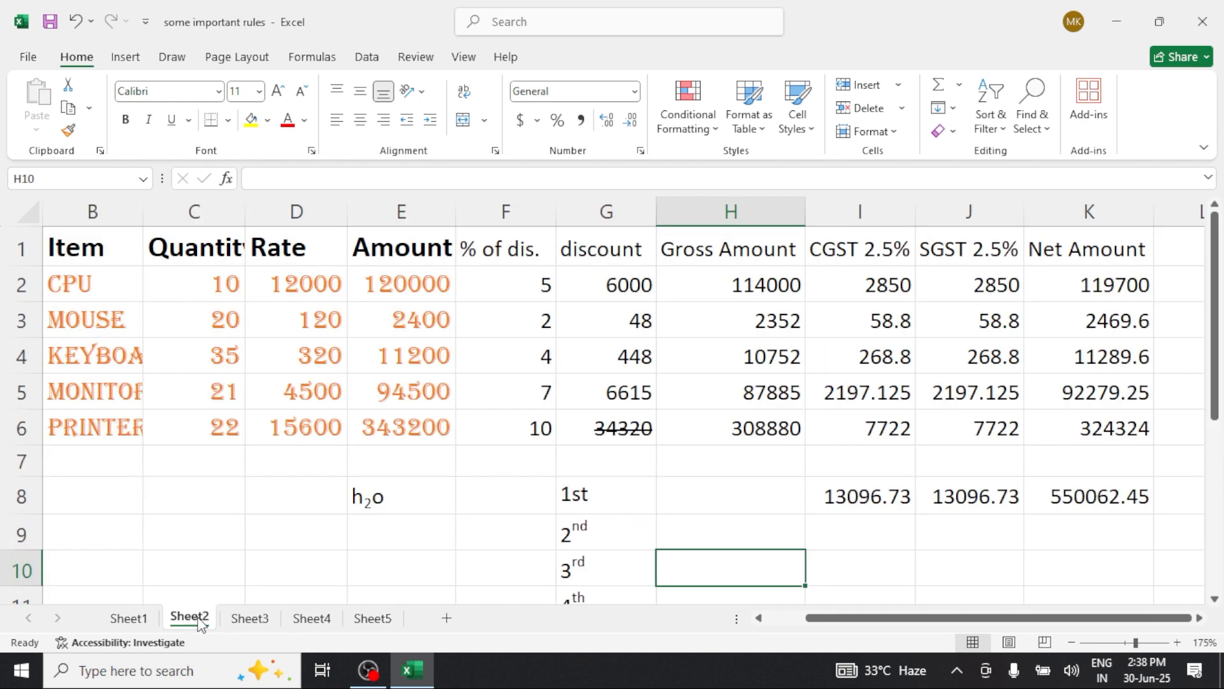
click(321, 620)
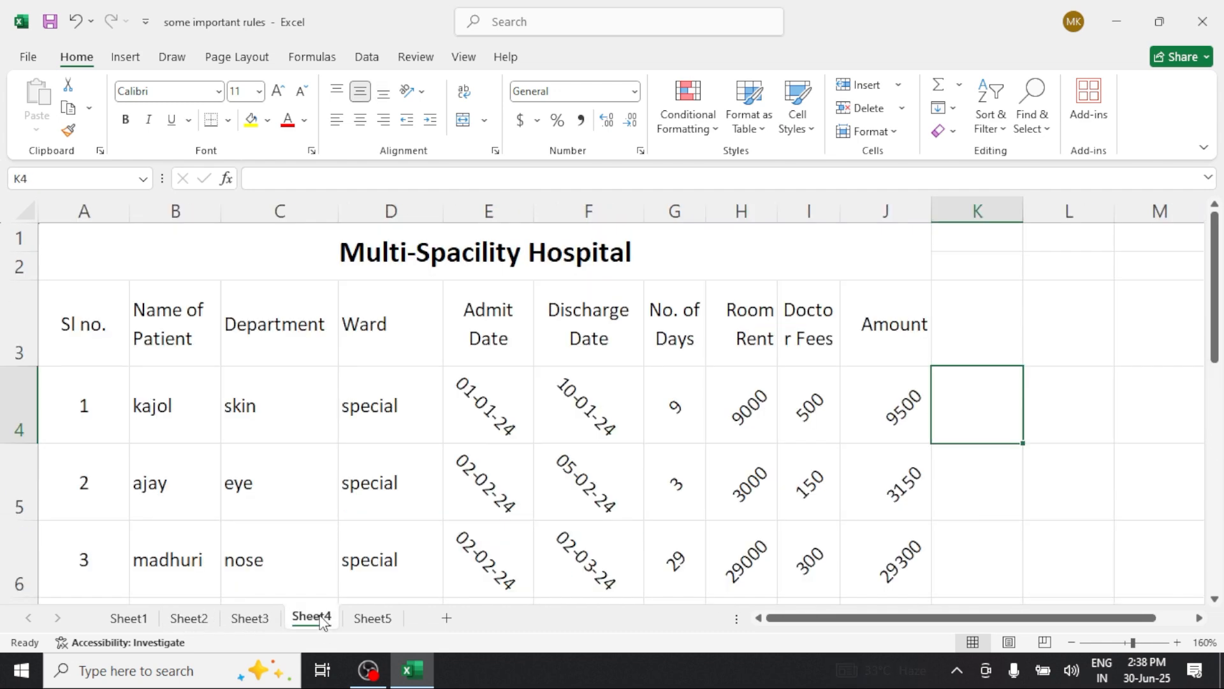
click(348, 624)
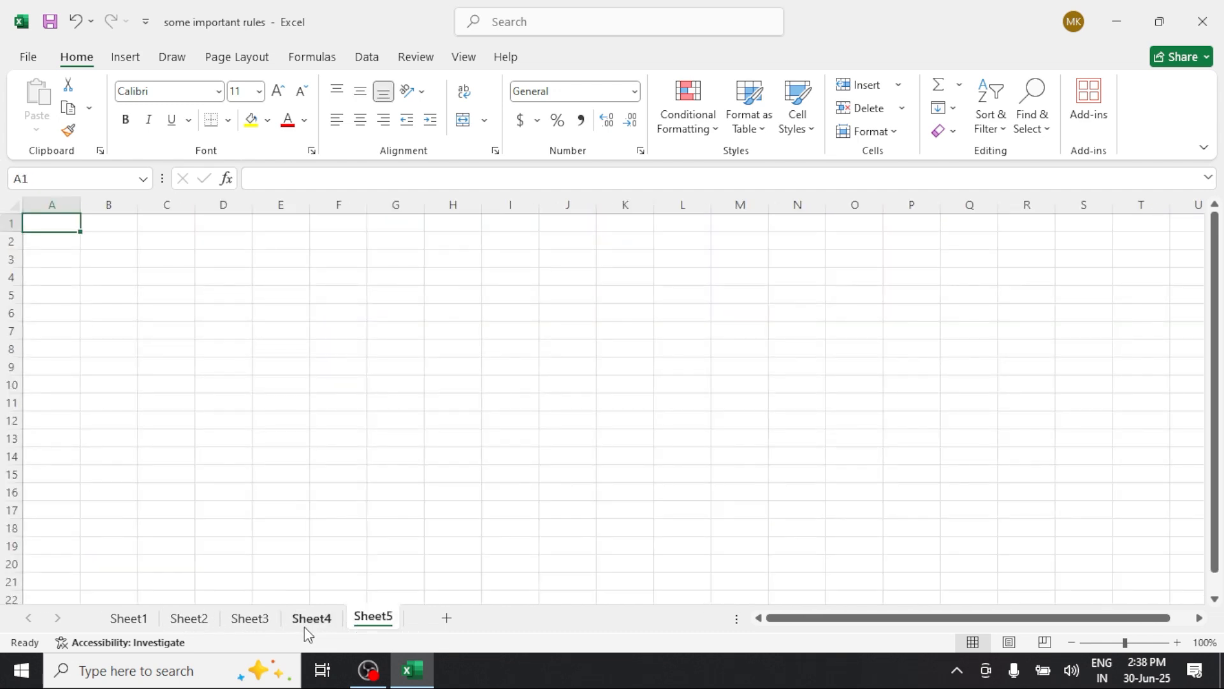
click(272, 624)
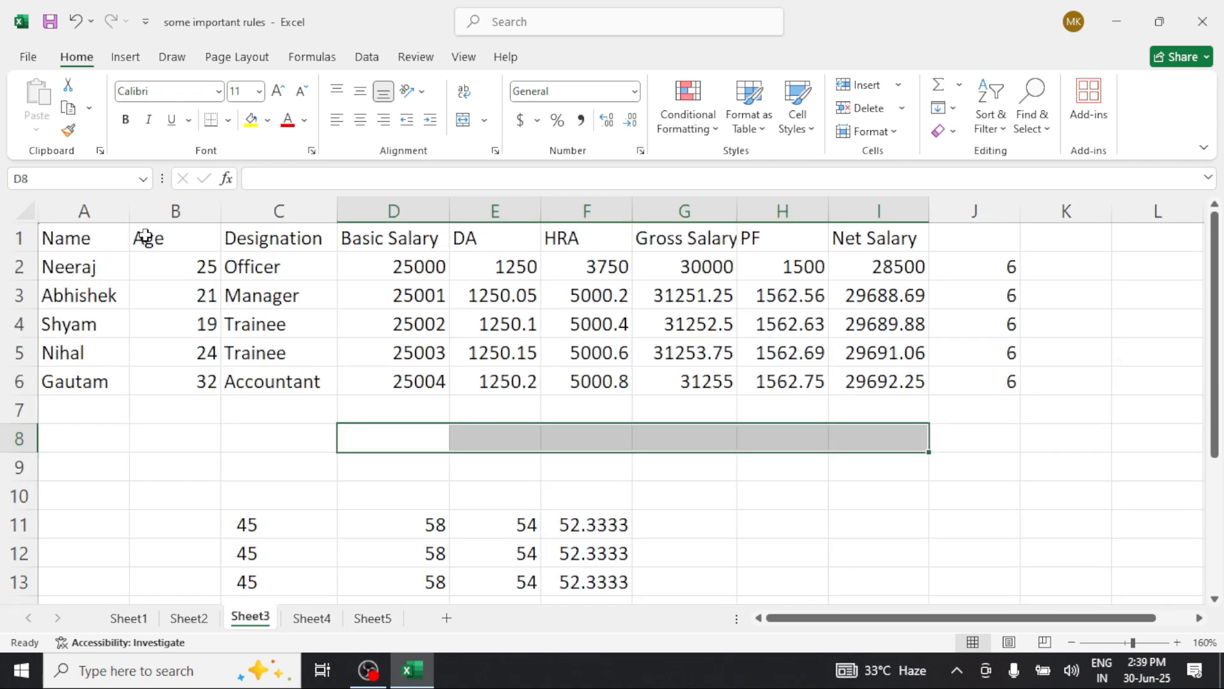
drag(113, 238, 300, 273)
drag(537, 303, 577, 354)
click(713, 365)
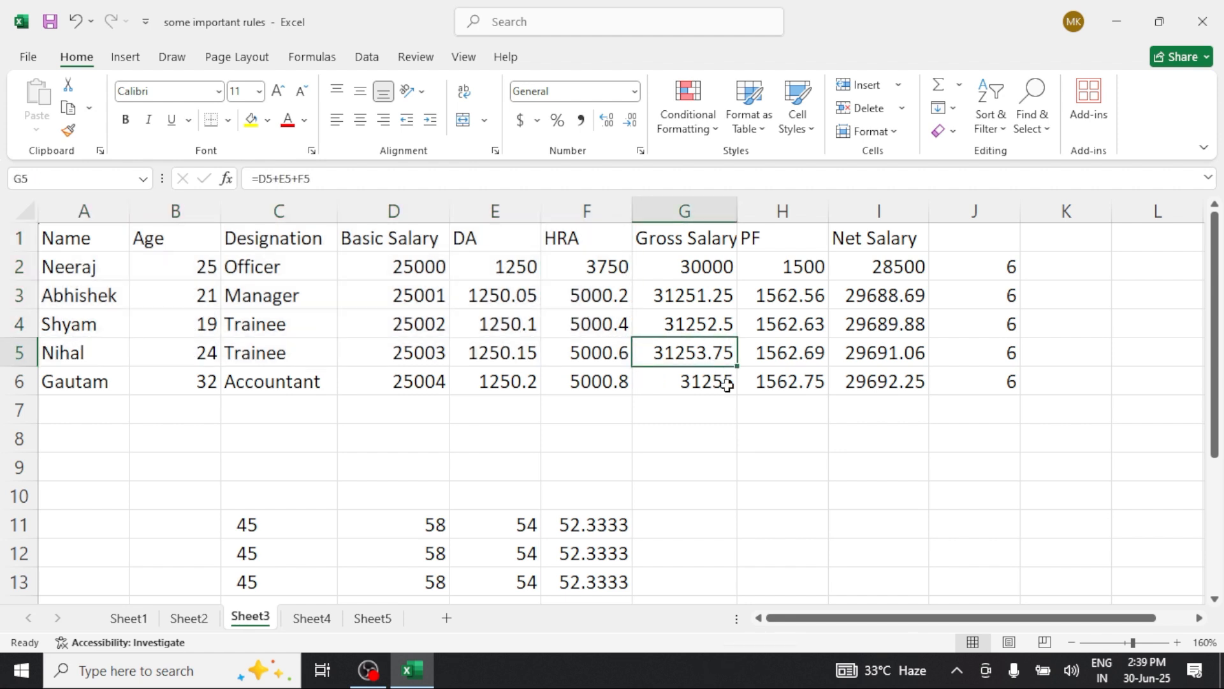
click(758, 474)
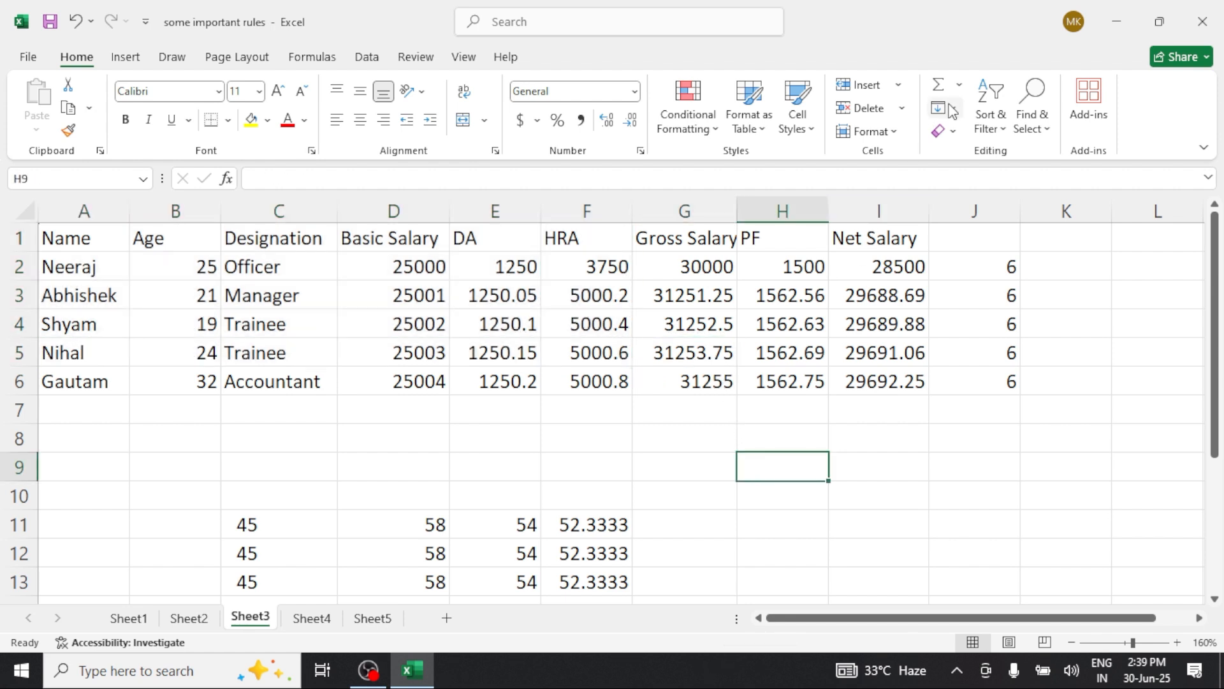
- Enter the table headings item, rate and qty in cells E22:G22 of Sheet3, below the existing data
scroll(912, 331, down, 4)
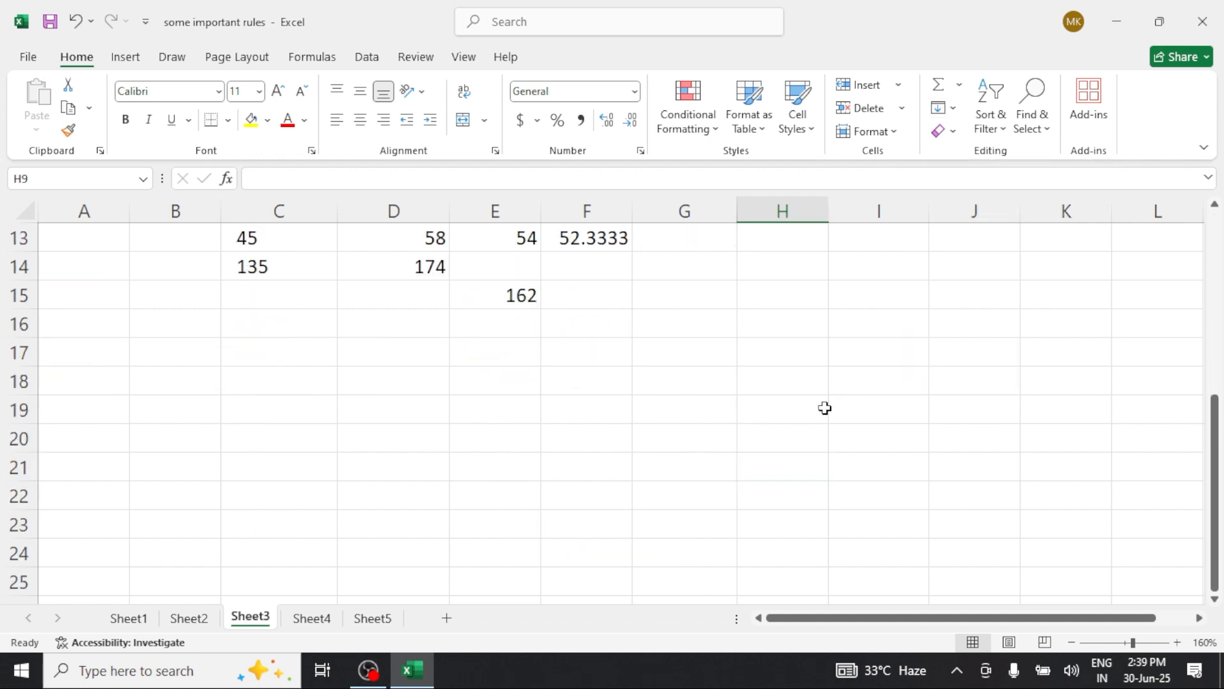
scroll(804, 402, up, 1)
scroll(793, 397, up, 2)
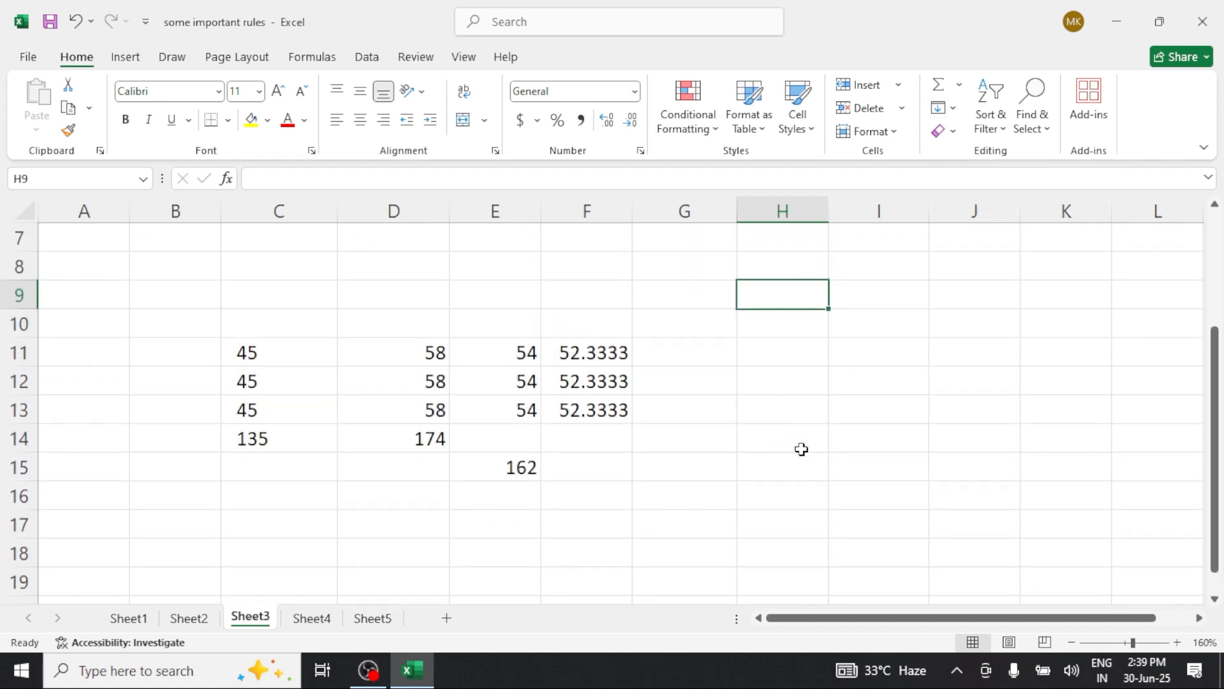
scroll(801, 448, down, 3)
click(510, 410)
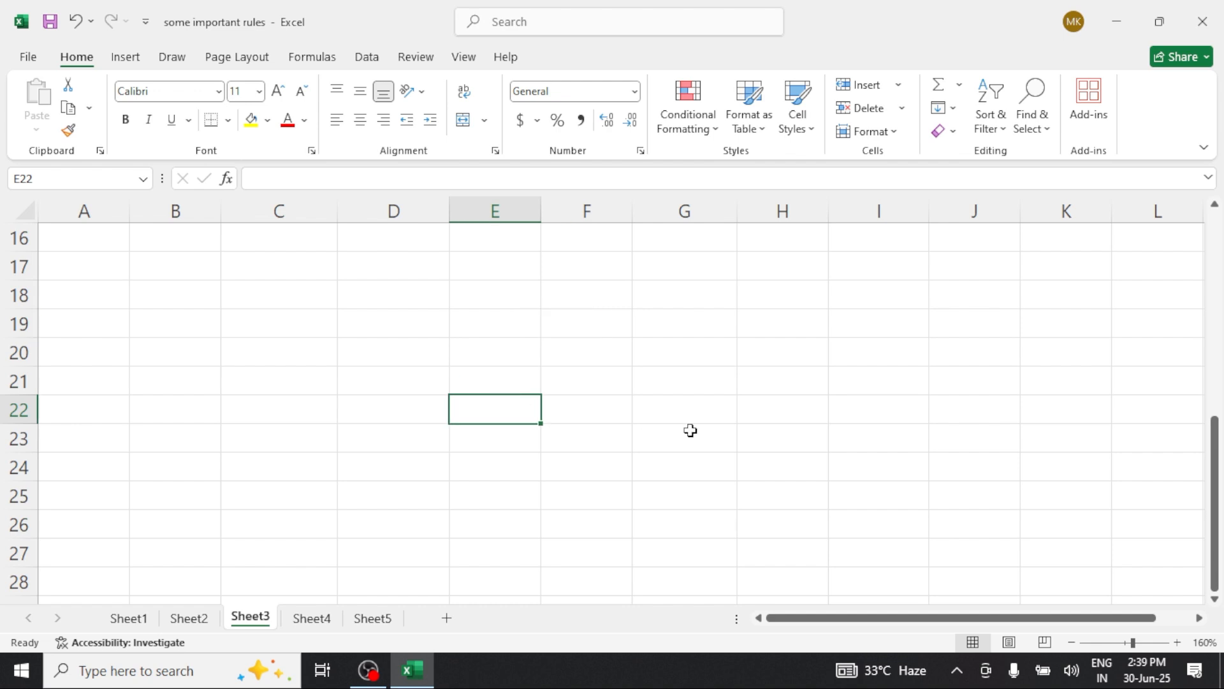
text(item)
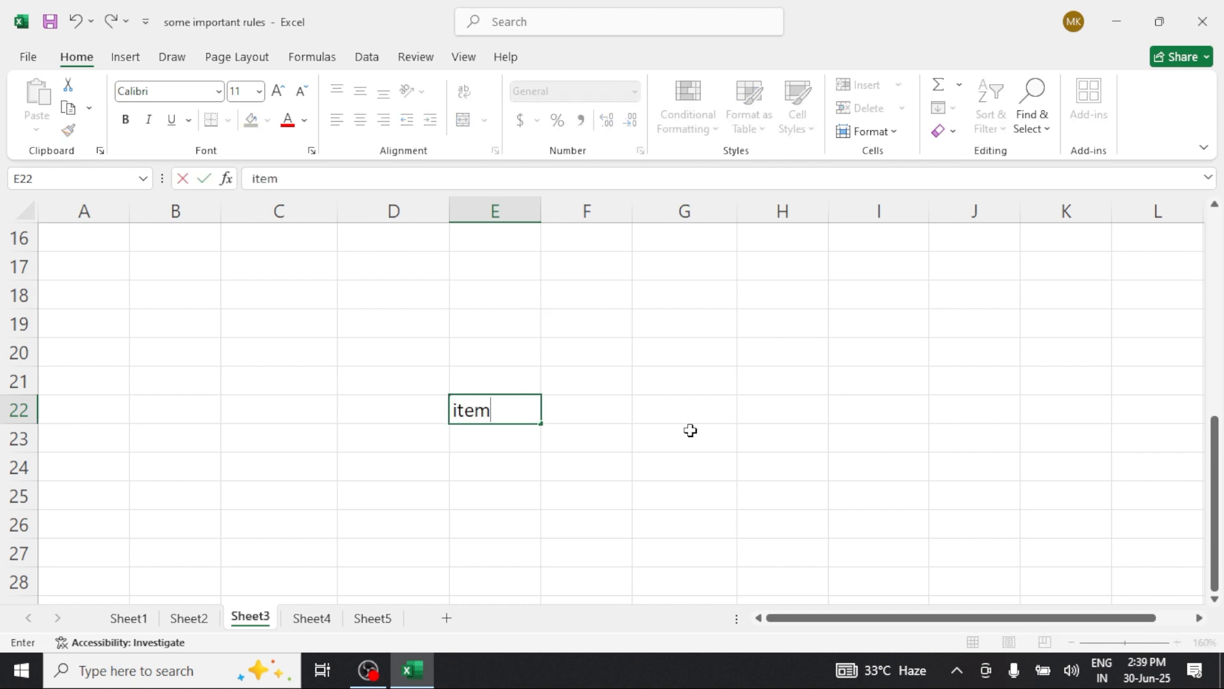
key(Tab)
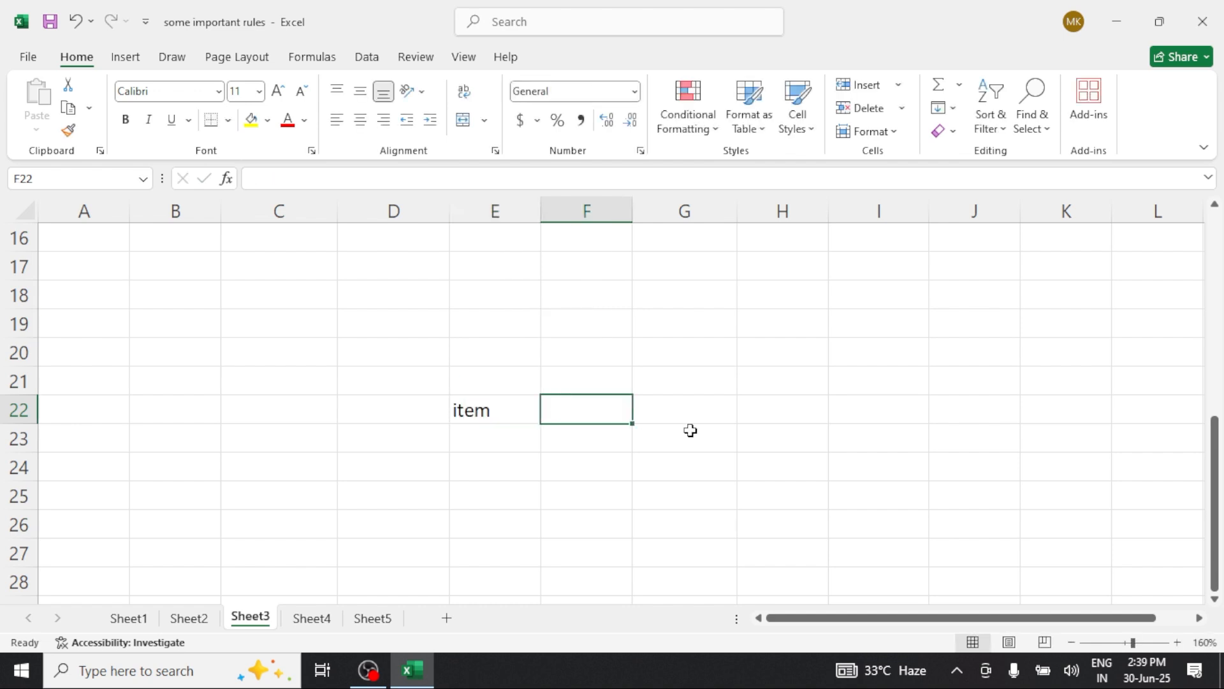
text(rate)
key(Tab)
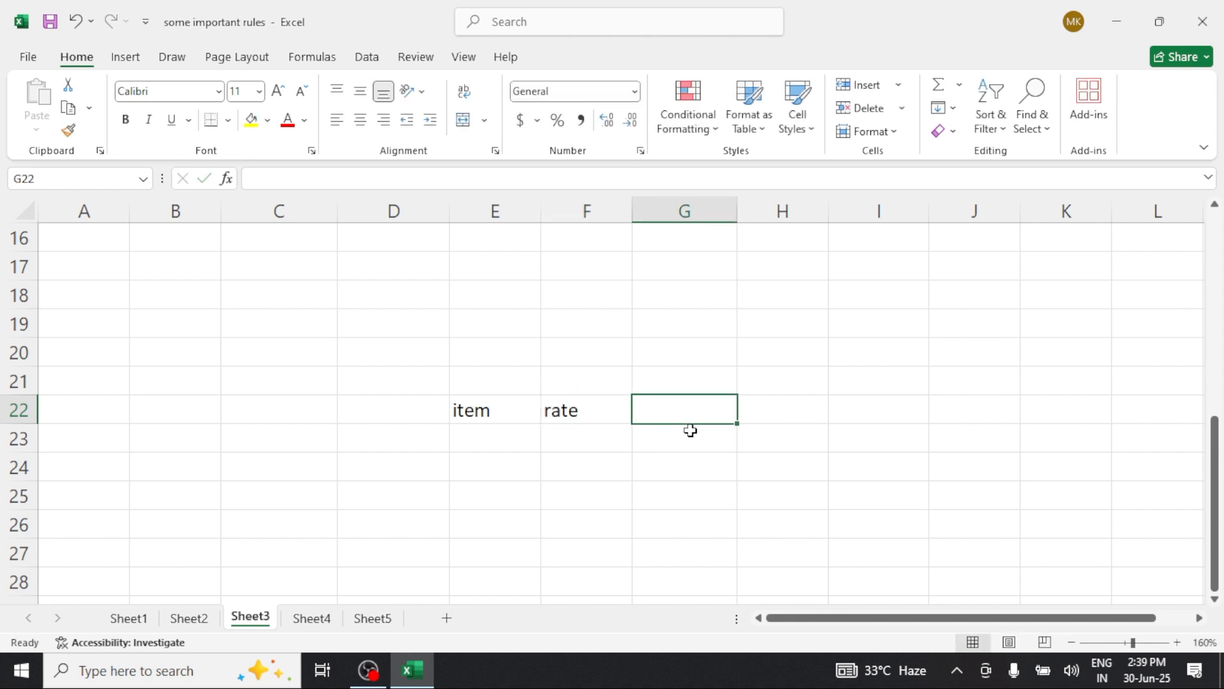
text(qty)
key(Down)
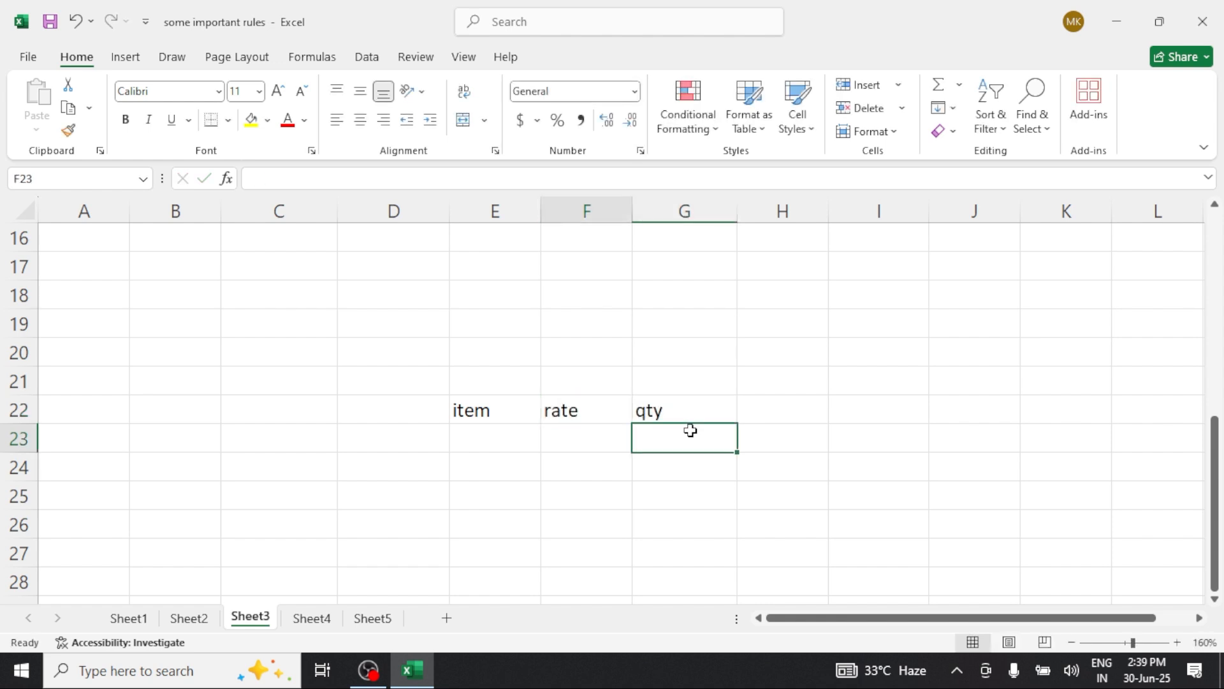
key(Left)
key(Left)
key(Left)
key(Right)
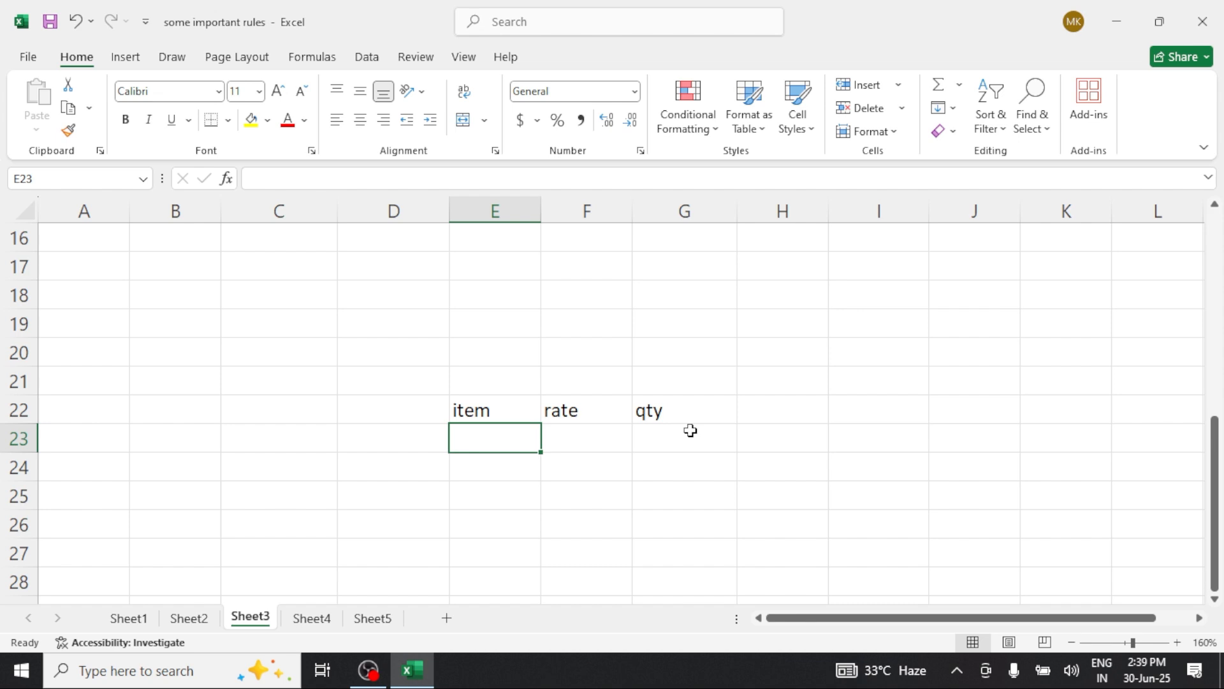
- List the items cpu, mouse, keyboard, printer and hard disk under the item heading in cells E23:E27
text(cpu)
key(Return)
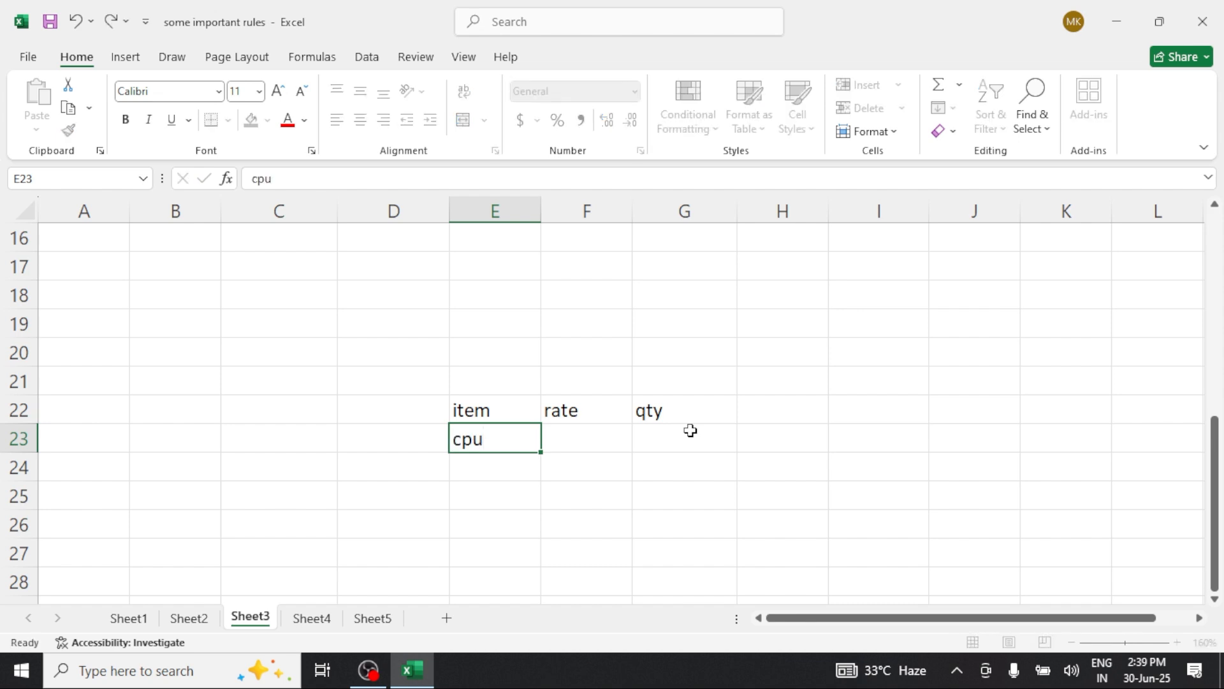
text(mouse)
key(Return)
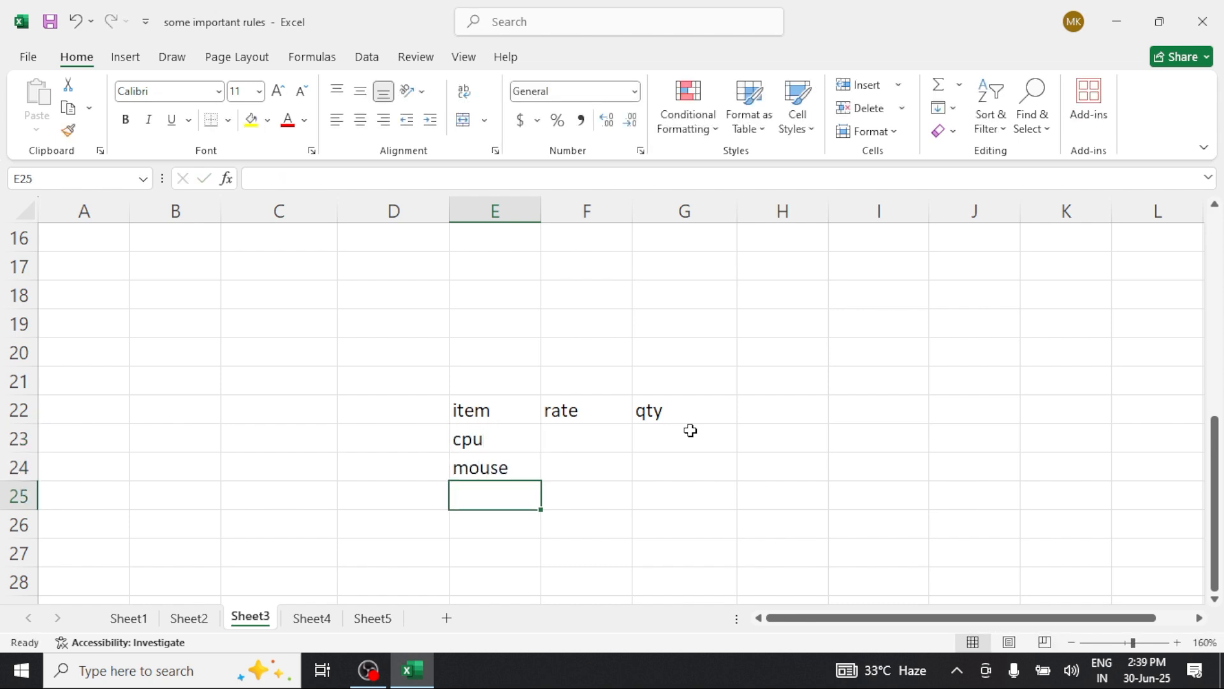
text(keyboar)
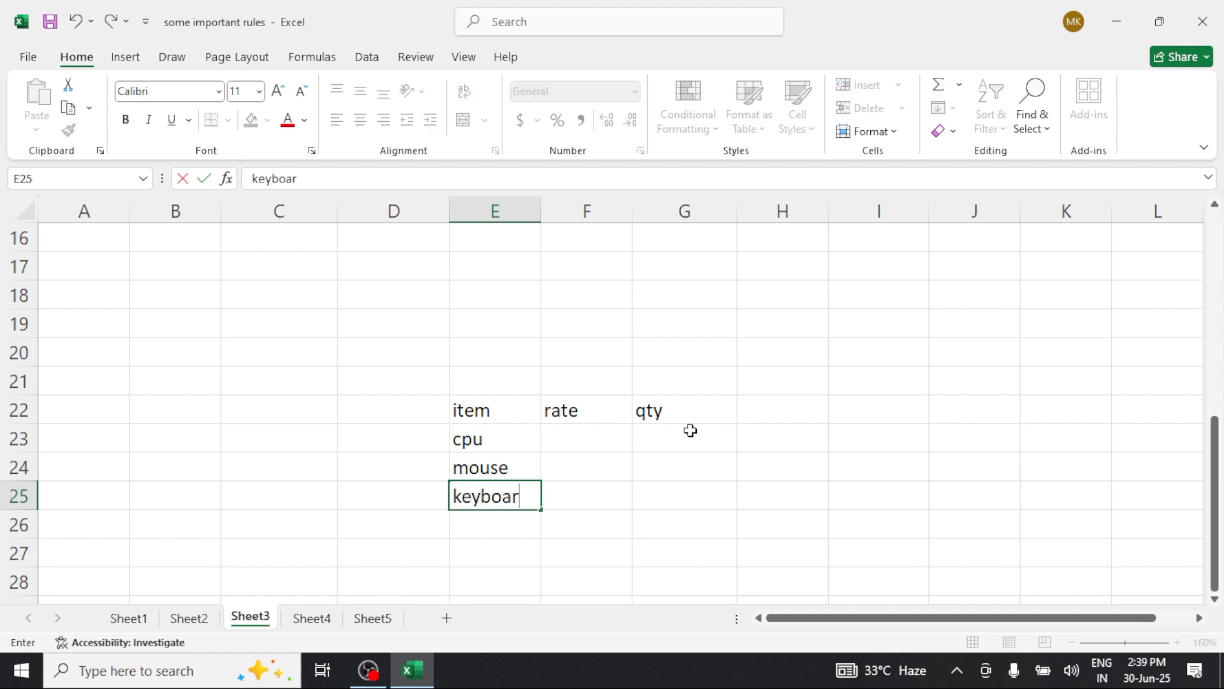
text(d)
key(Return)
text(p)
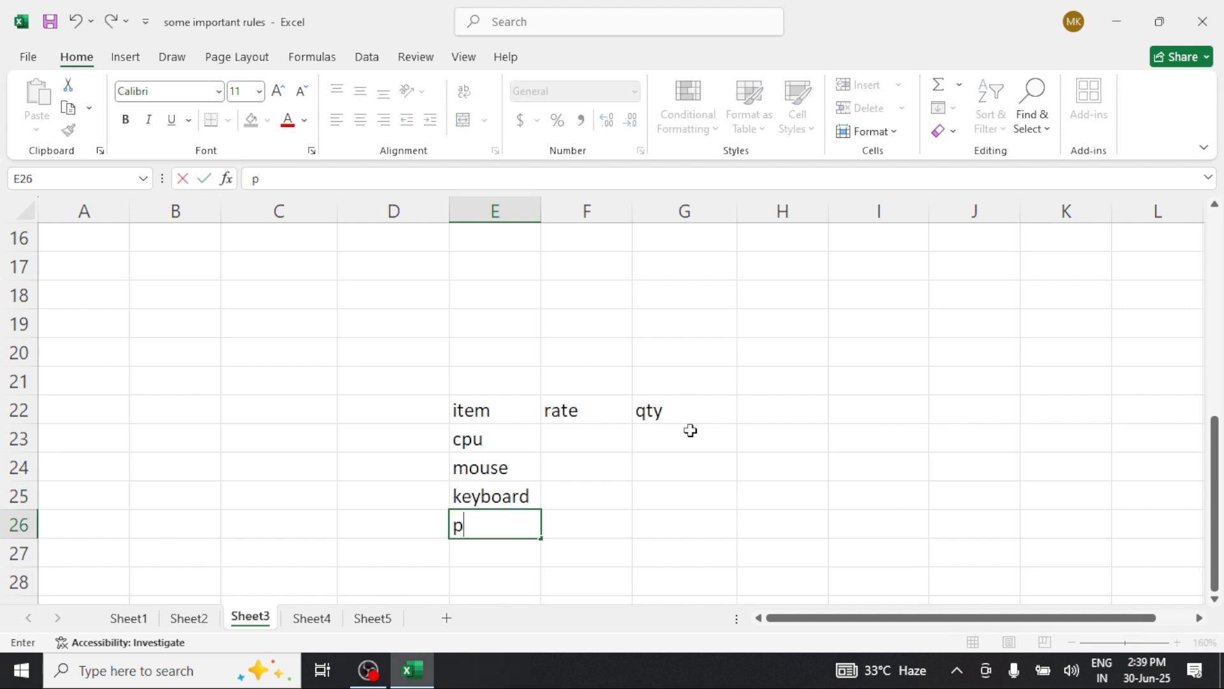
text(rinter)
key(Return)
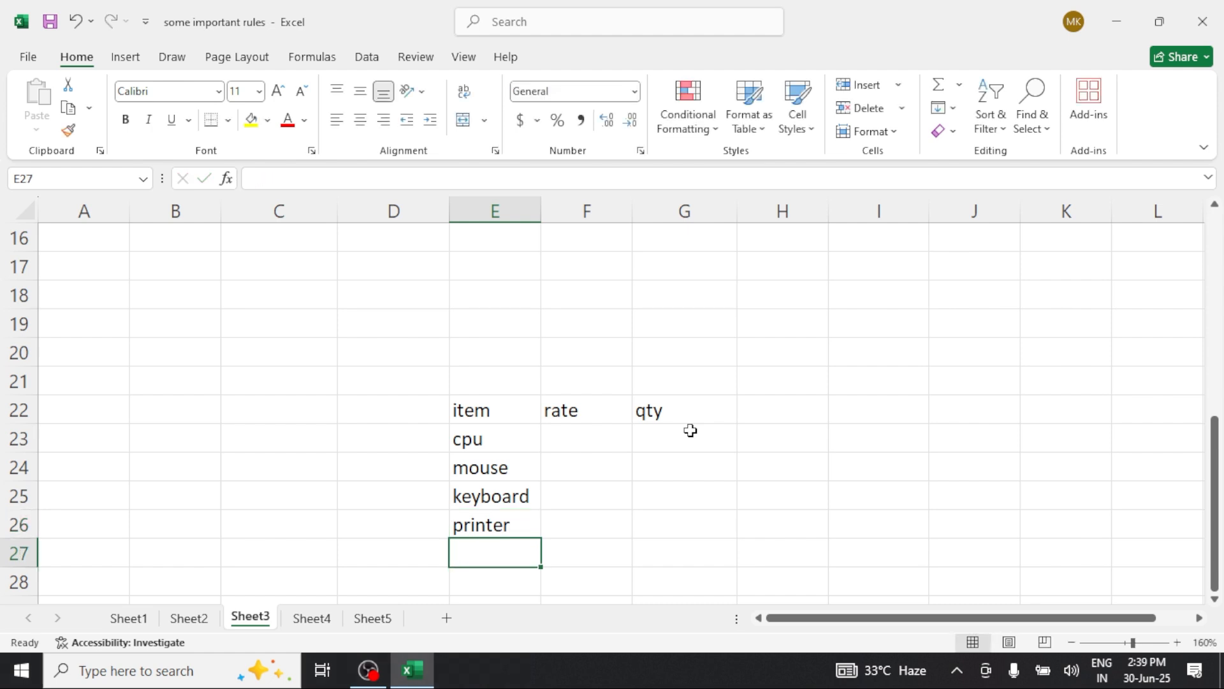
text(hard d)
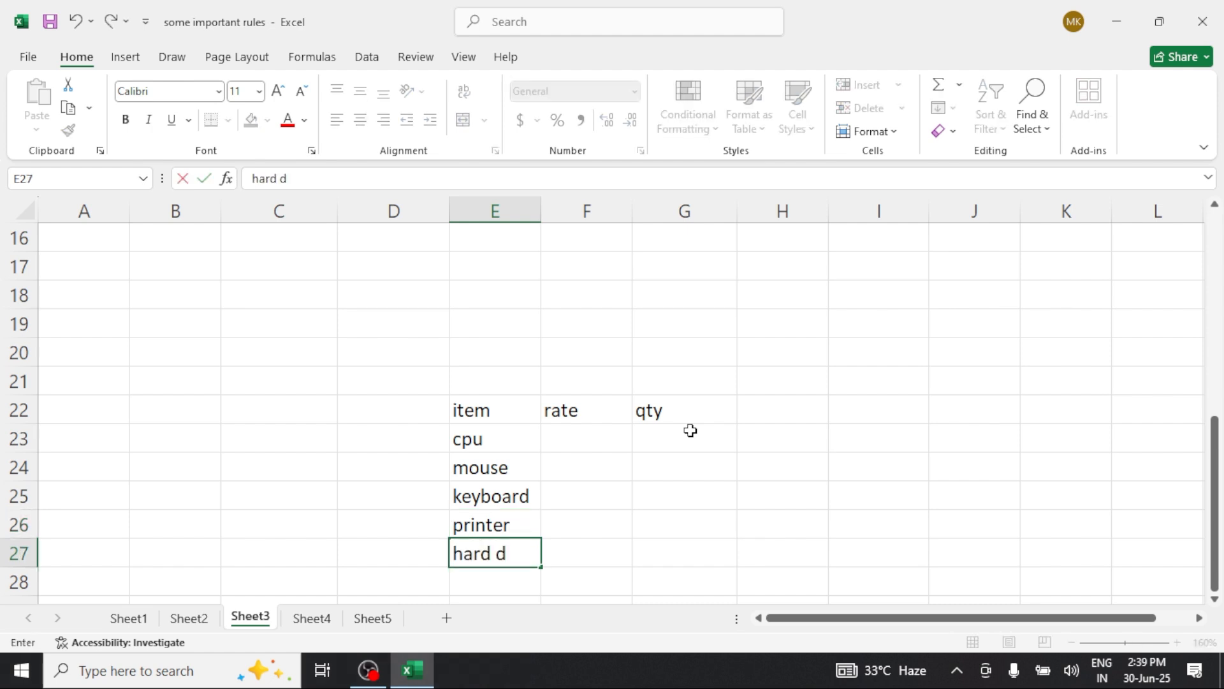
text(isk)
- Fill the rate column F23:F27 with 5000, 252, 350, 21500 and 2500 for the five items
click(625, 443)
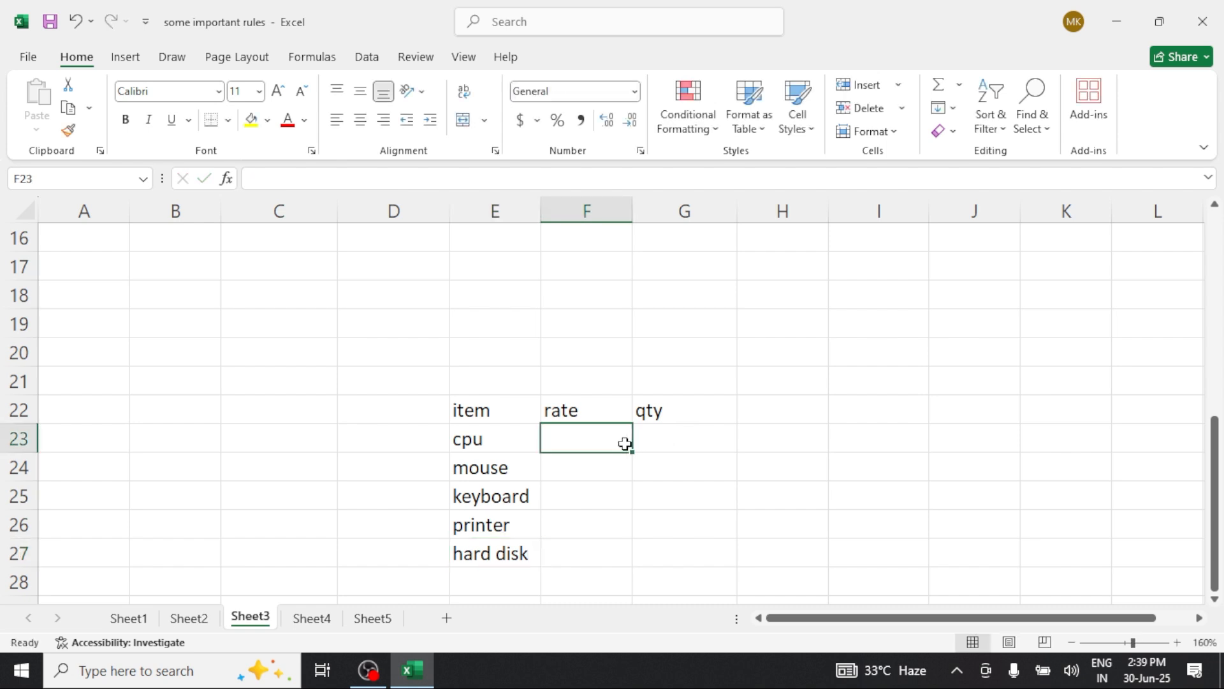
text(5000)
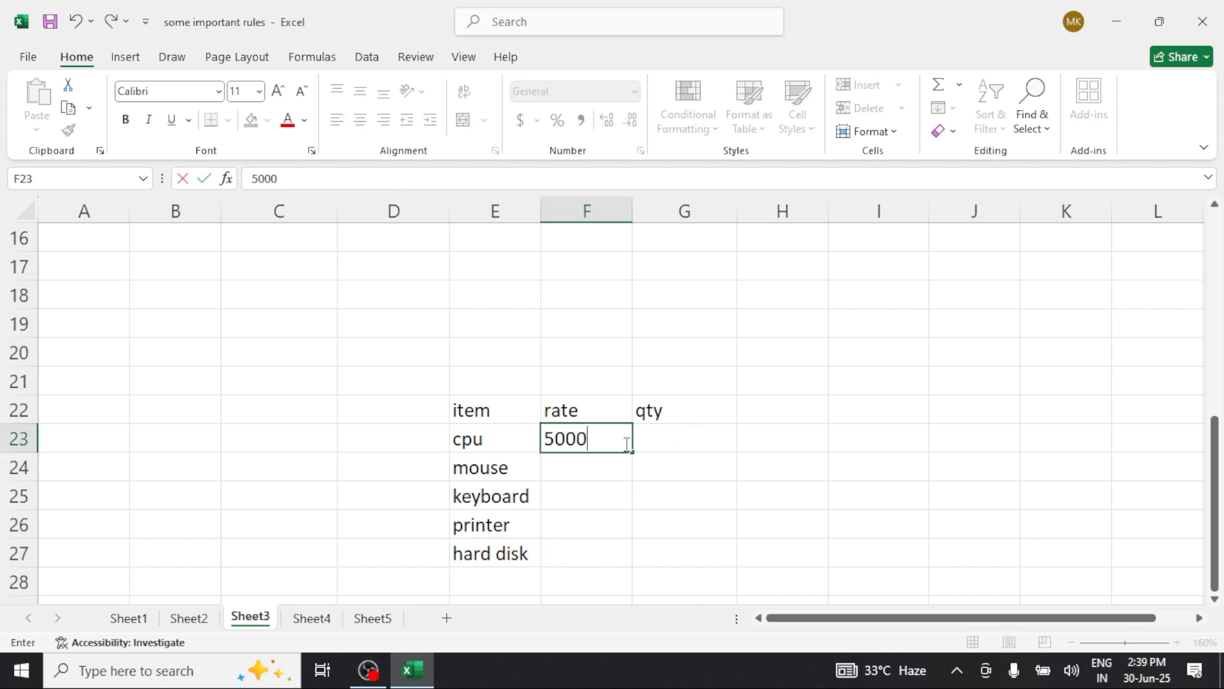
key(Return)
text(252)
key(Return)
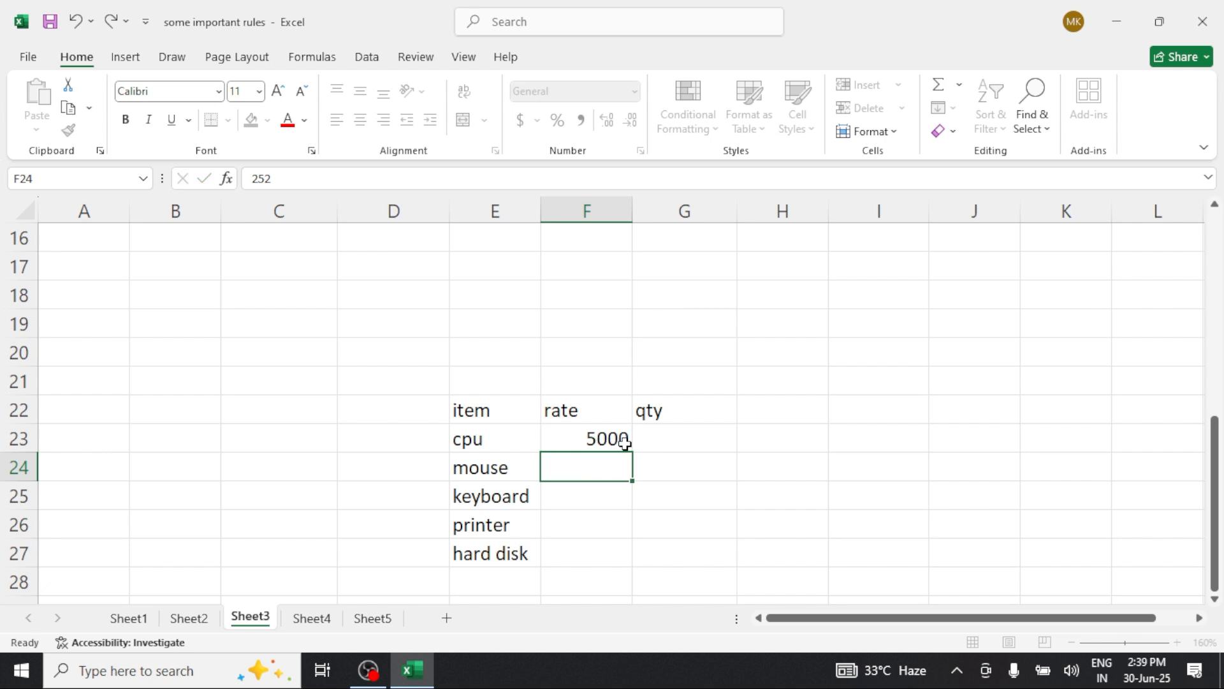
text(350)
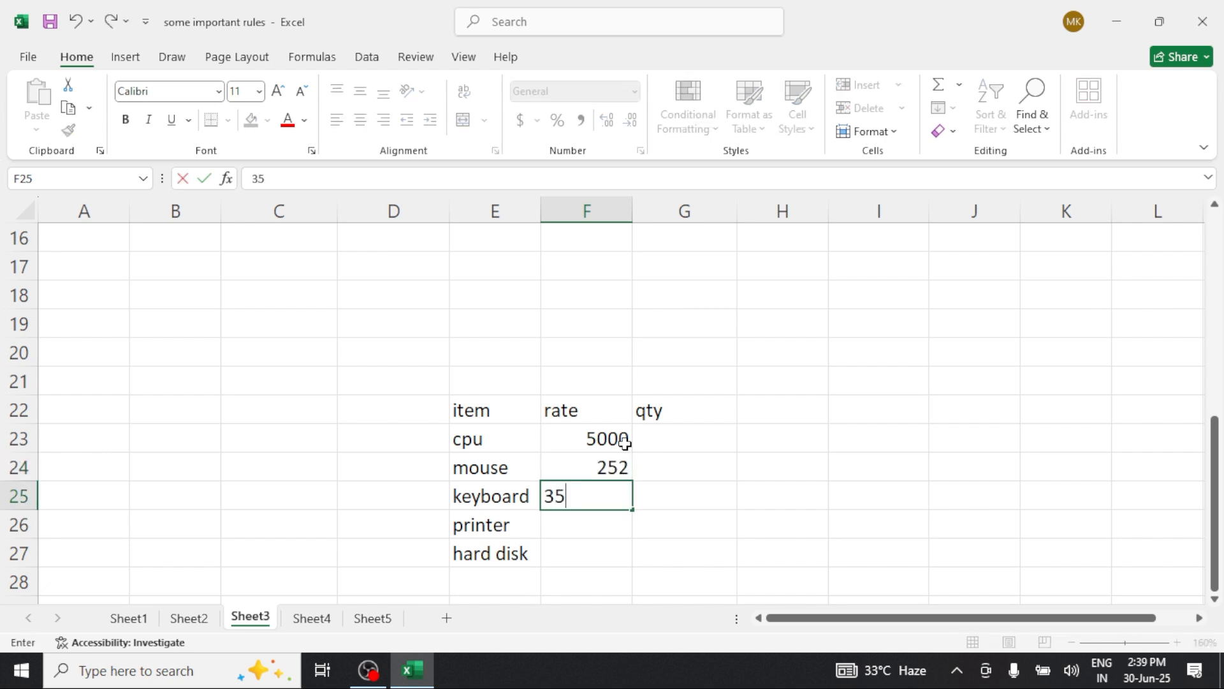
key(Return)
text(21500)
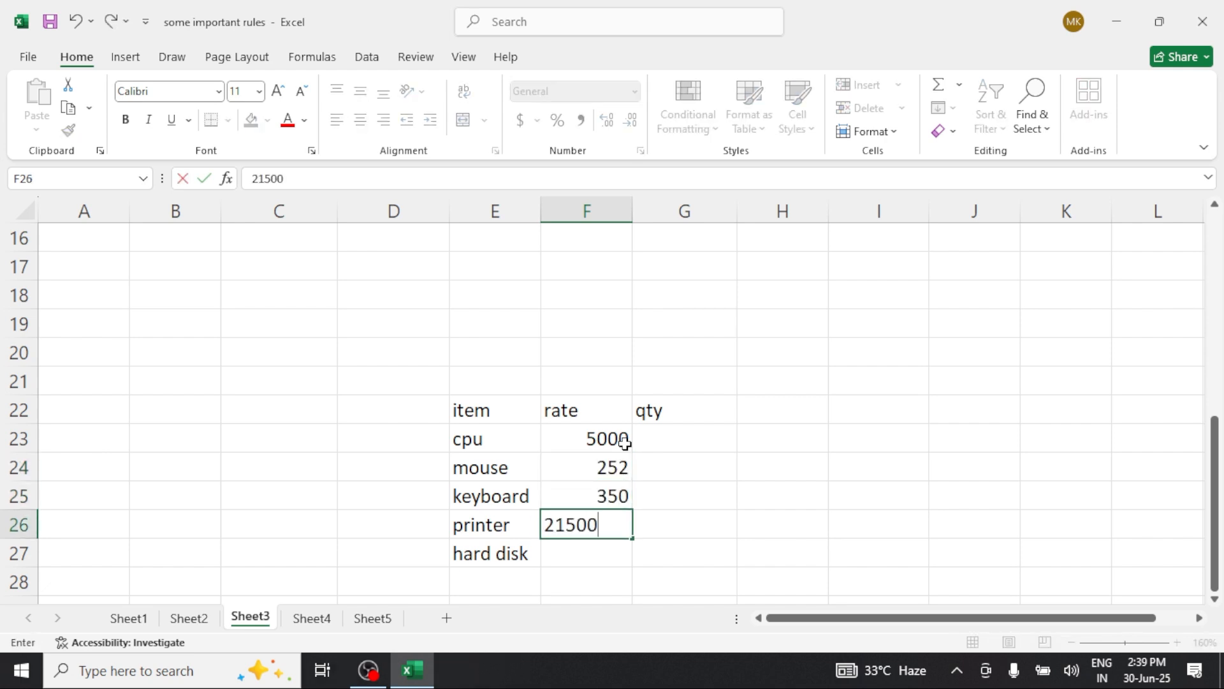
key(Return)
text(25)
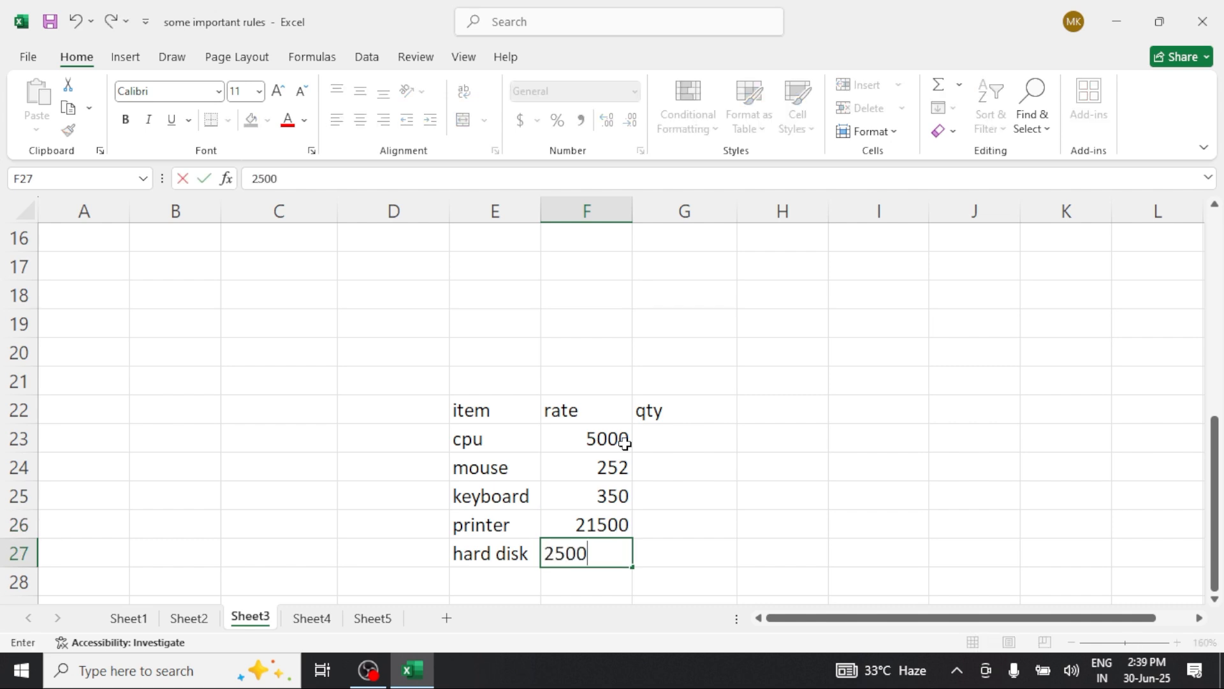
text(00)
- Fill the qty column G23:G27 with 10, 20, 52, 62 and 52 for the five items
click(647, 445)
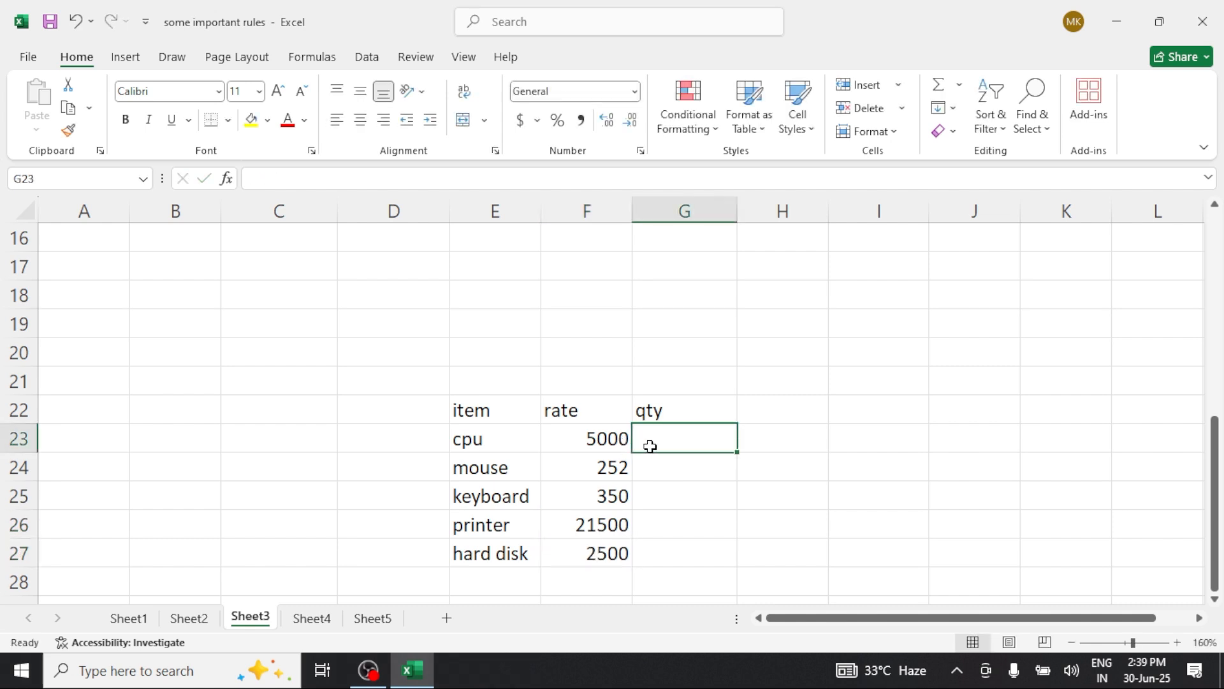
text(10)
key(Return)
text(20)
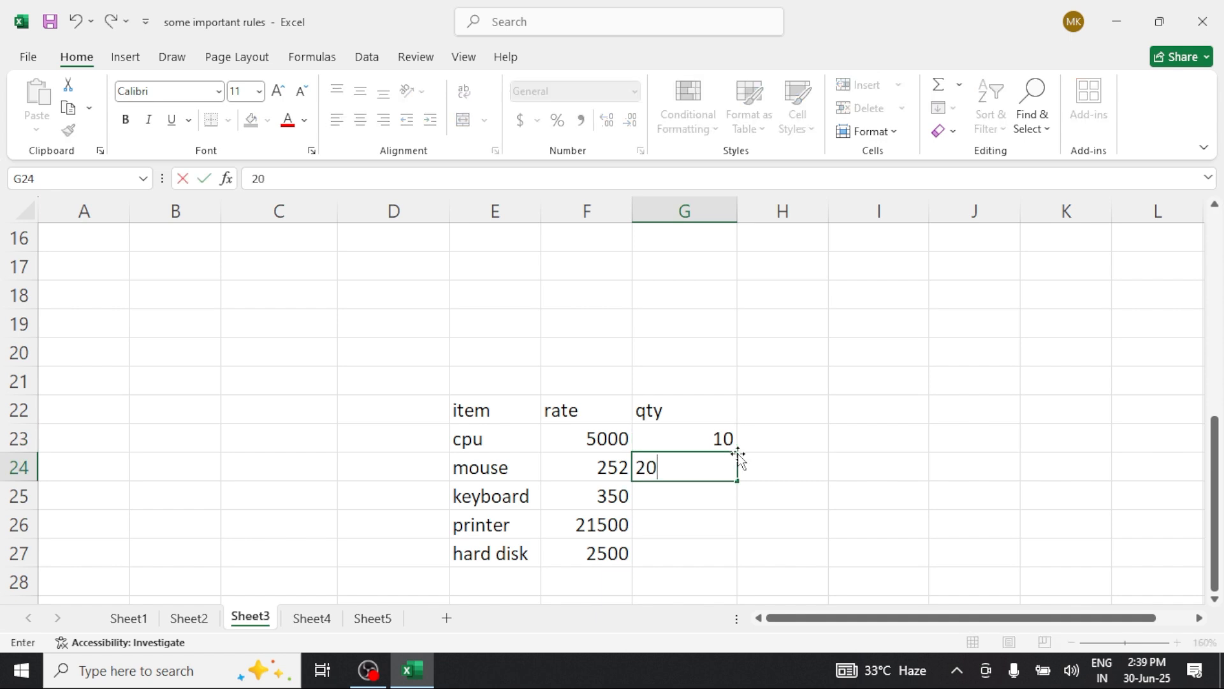
key(Return)
text(52)
key(Return)
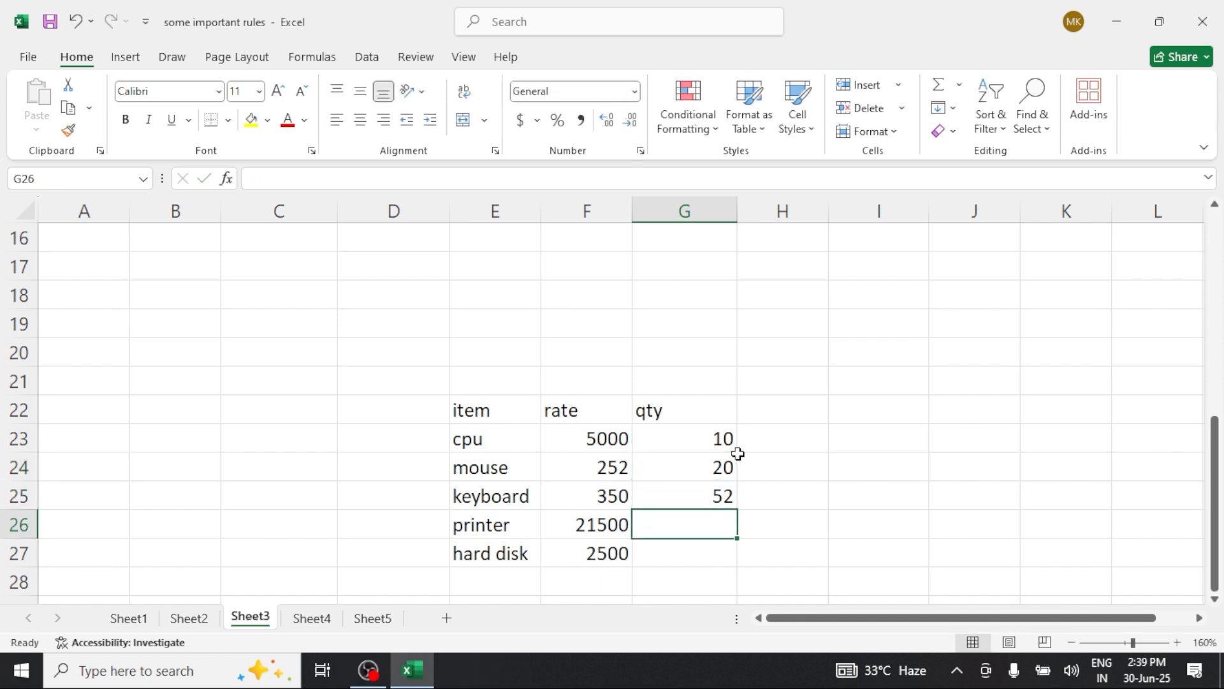
text(62)
key(Return)
text(52)
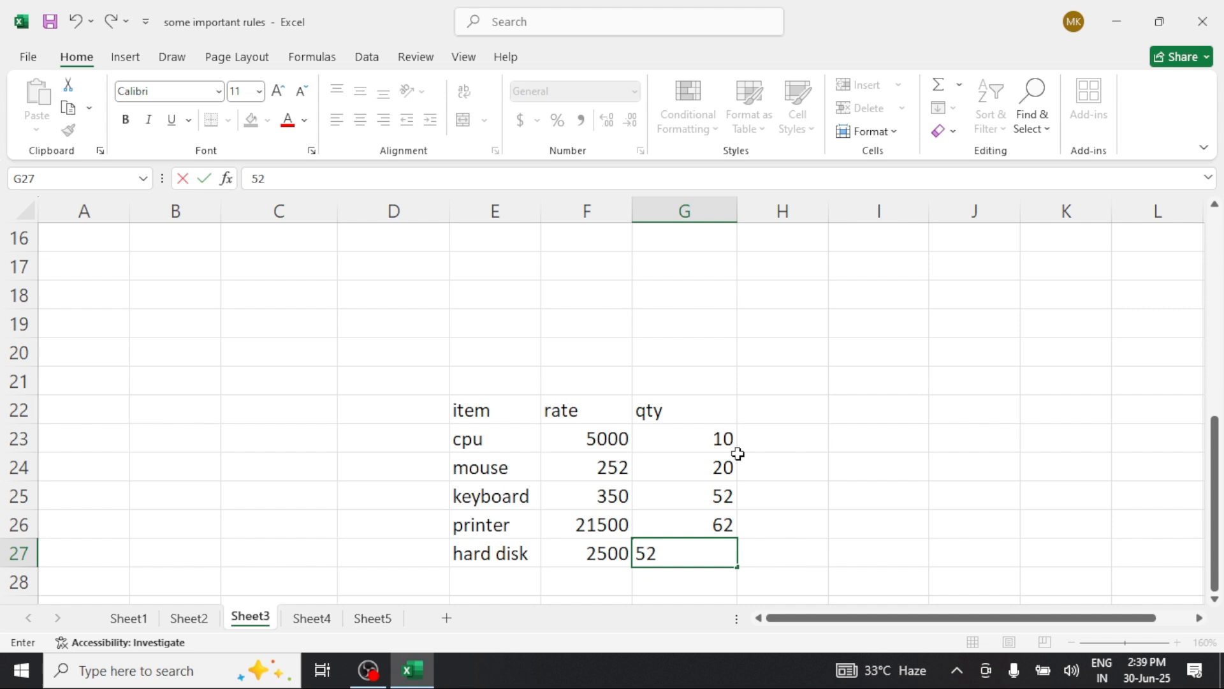
key(Tab)
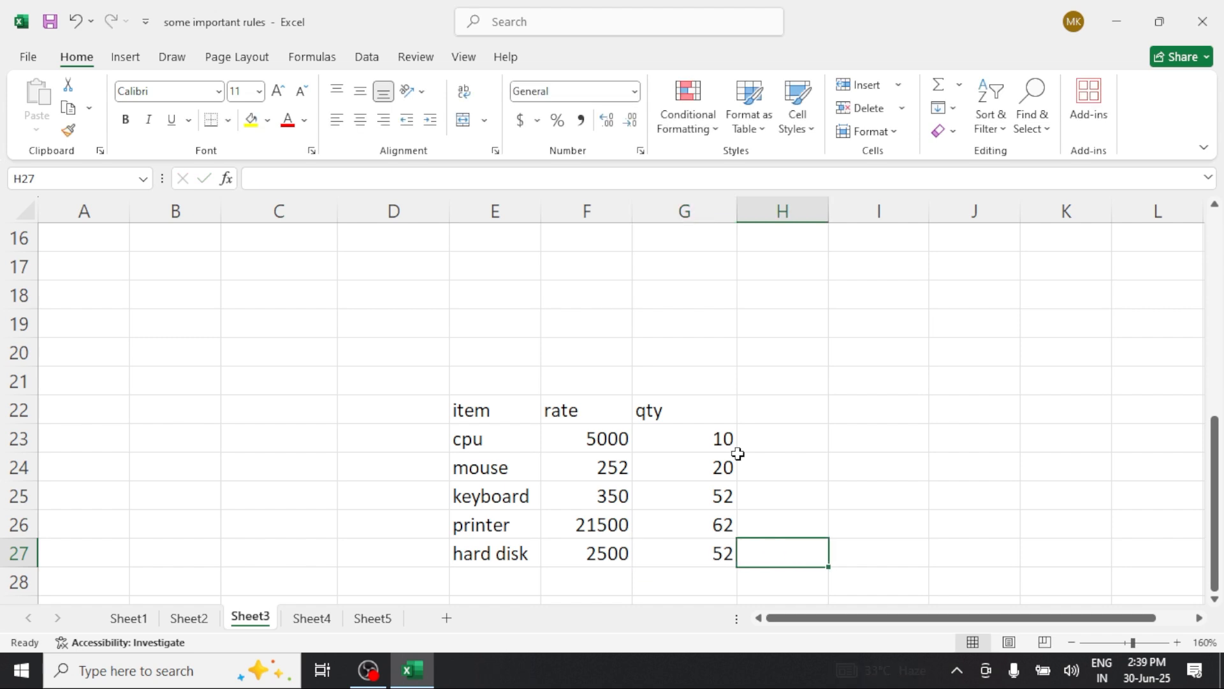
- Add the heading amount in H22 and calculate the cpu's amount in H23 with the formula =F23*G23
click(783, 416)
text(amount)
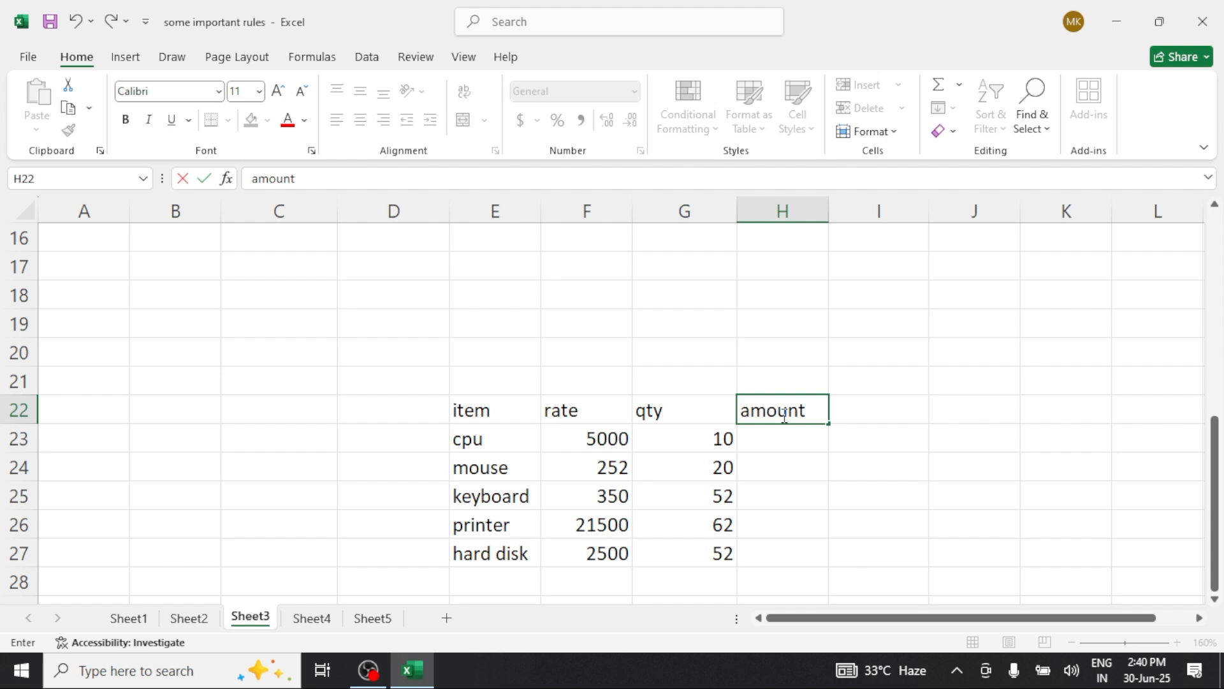
key(Return)
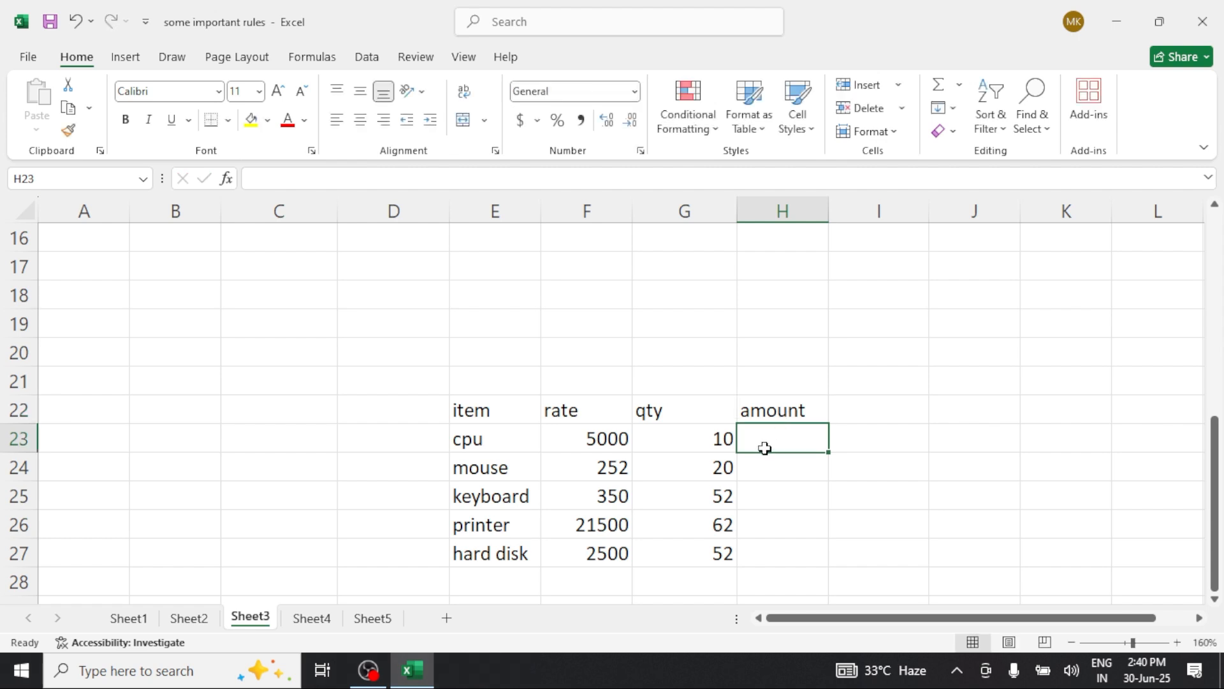
text(=)
click(574, 436)
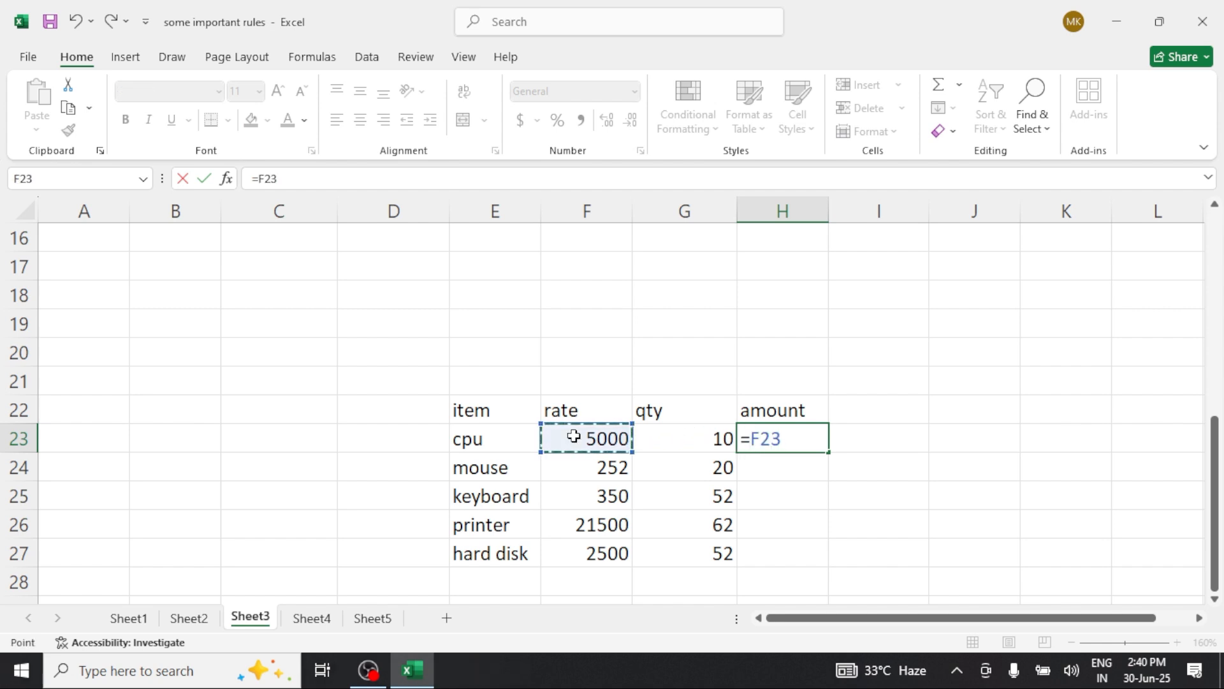
text(*)
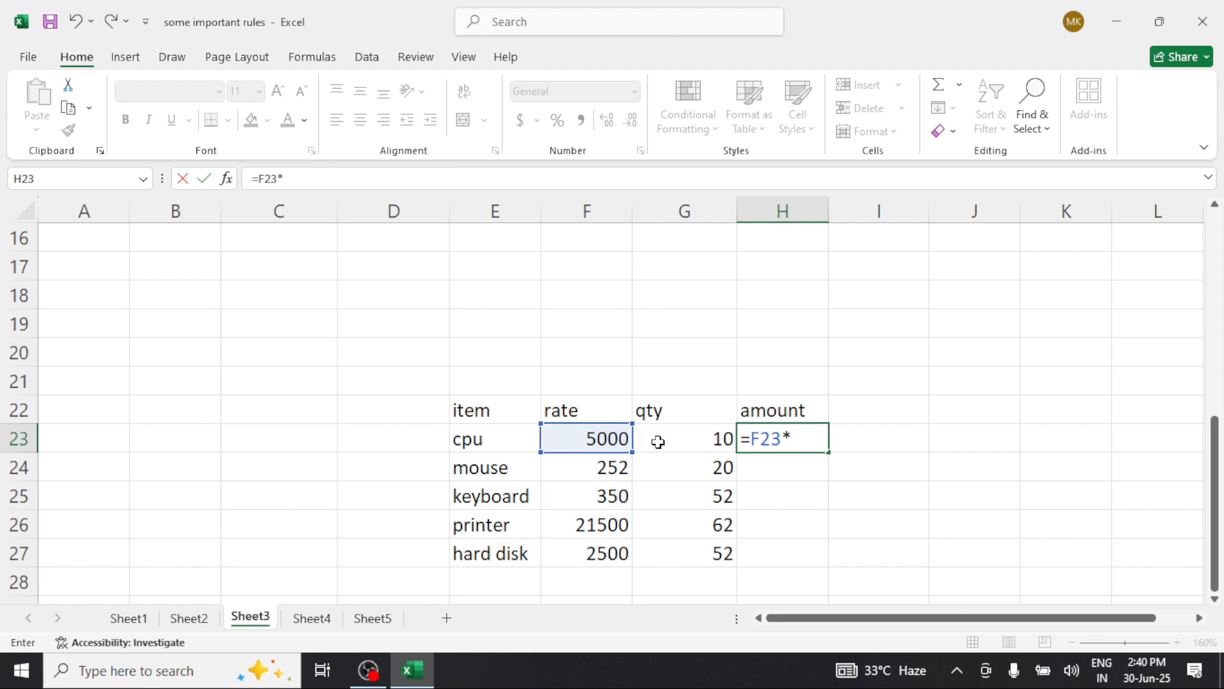
click(658, 438)
key(Return)
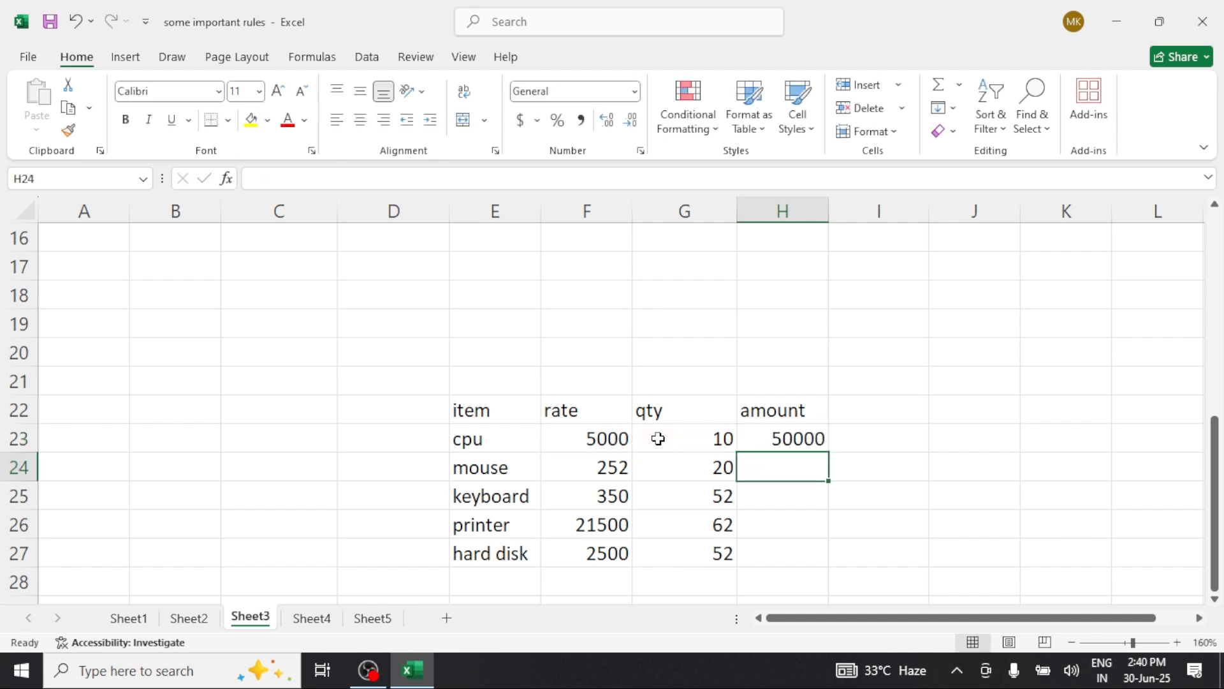
- Extend the amount formula from H23 manually through H27 with the fill handle, and clear the copies in H24:H27
click(808, 438)
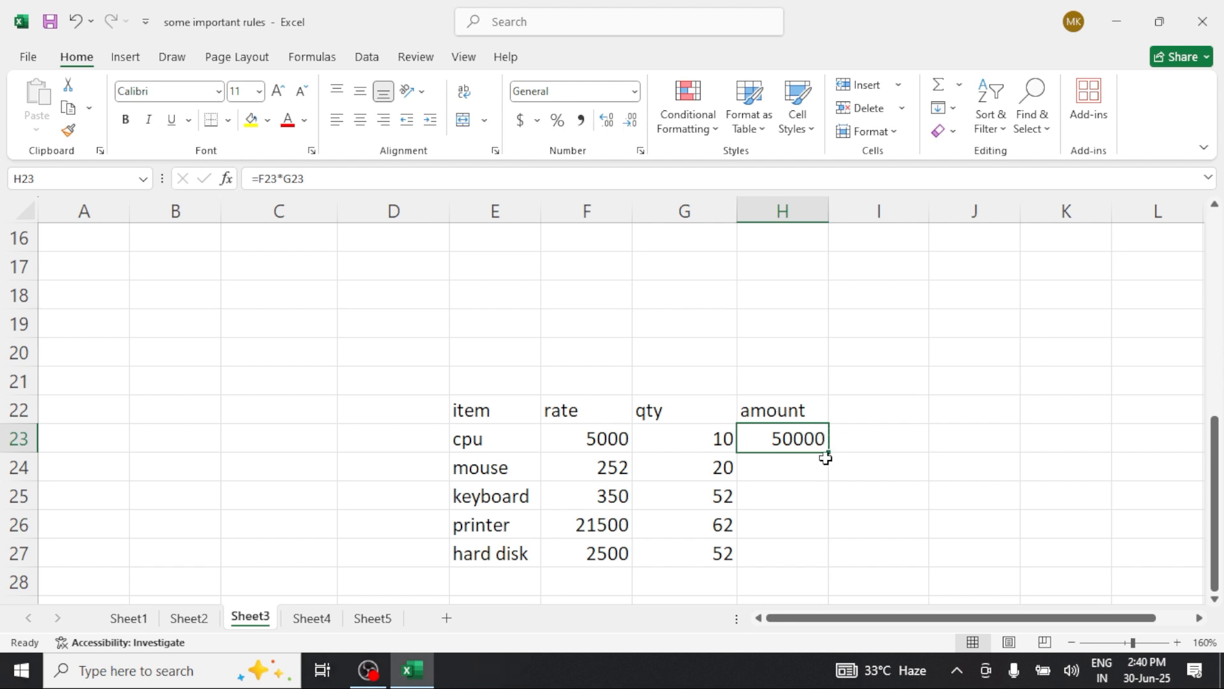
drag(829, 452, 831, 569)
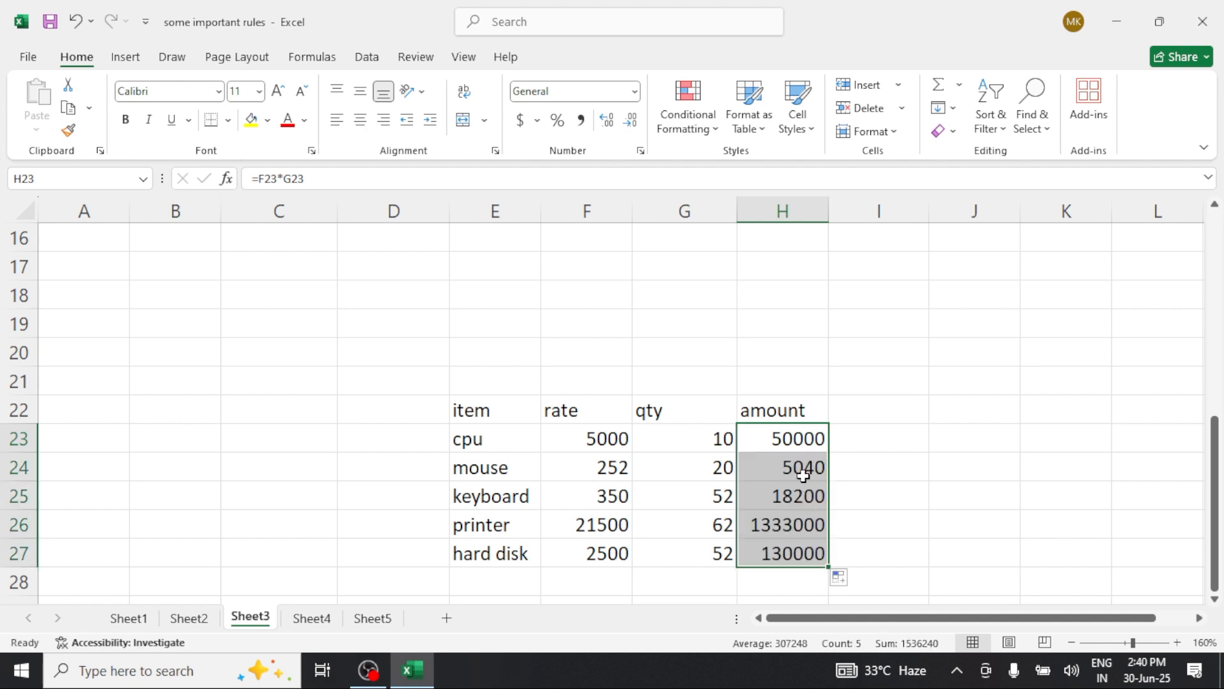
drag(802, 470, 798, 539)
key(Delete)
- AutoFill the H23 formula automatically to the table's last row, and clear the filled amounts in H24:H27 again
click(787, 439)
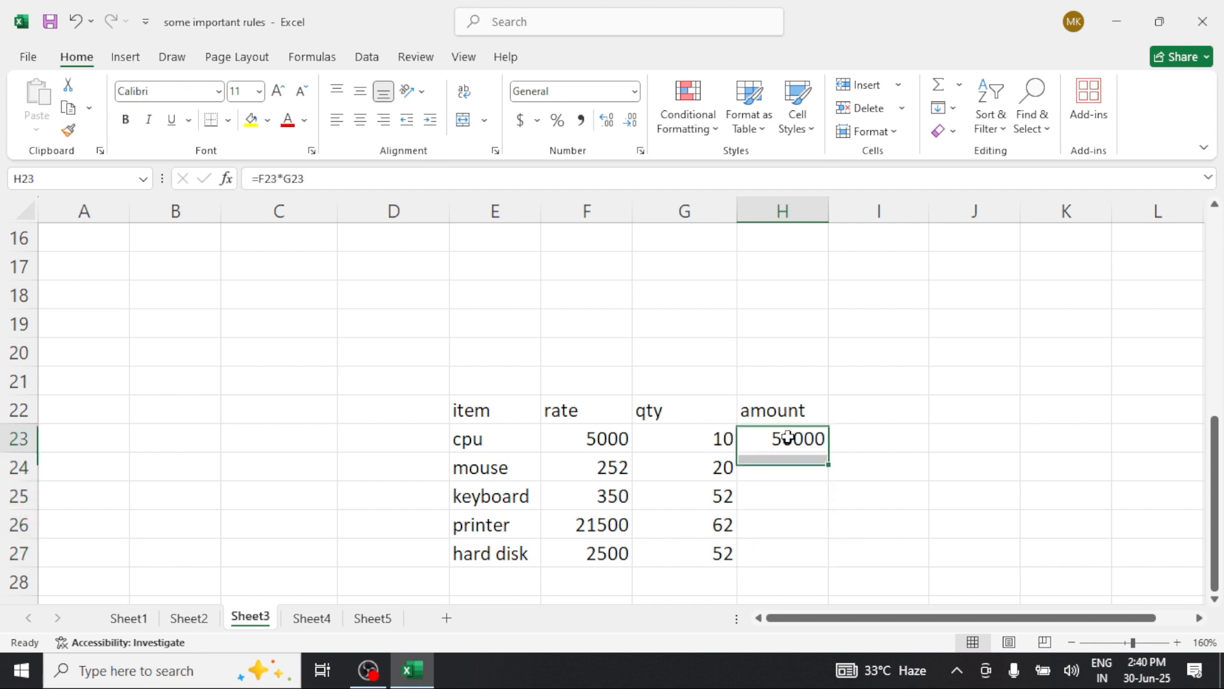
double_click(831, 455)
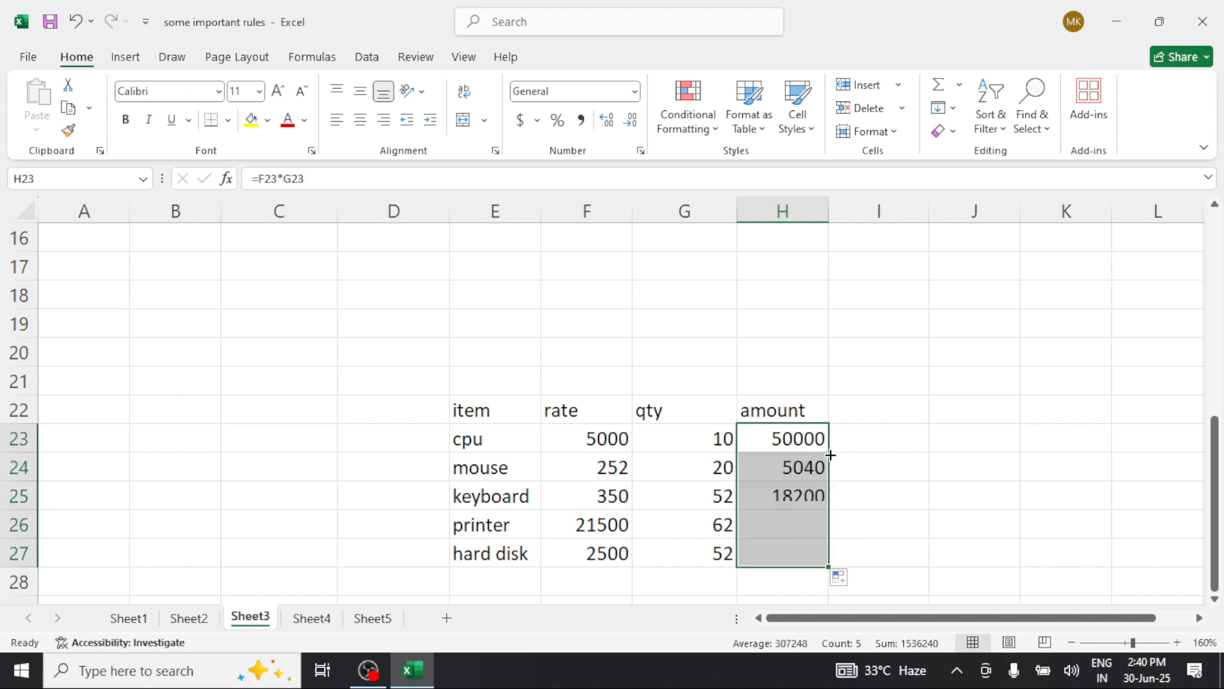
drag(806, 469, 810, 555)
key(Delete)
- Apply Fill Down to the range H23:H27 to copy the amount formula, and clear the results in H24:H27
click(788, 433)
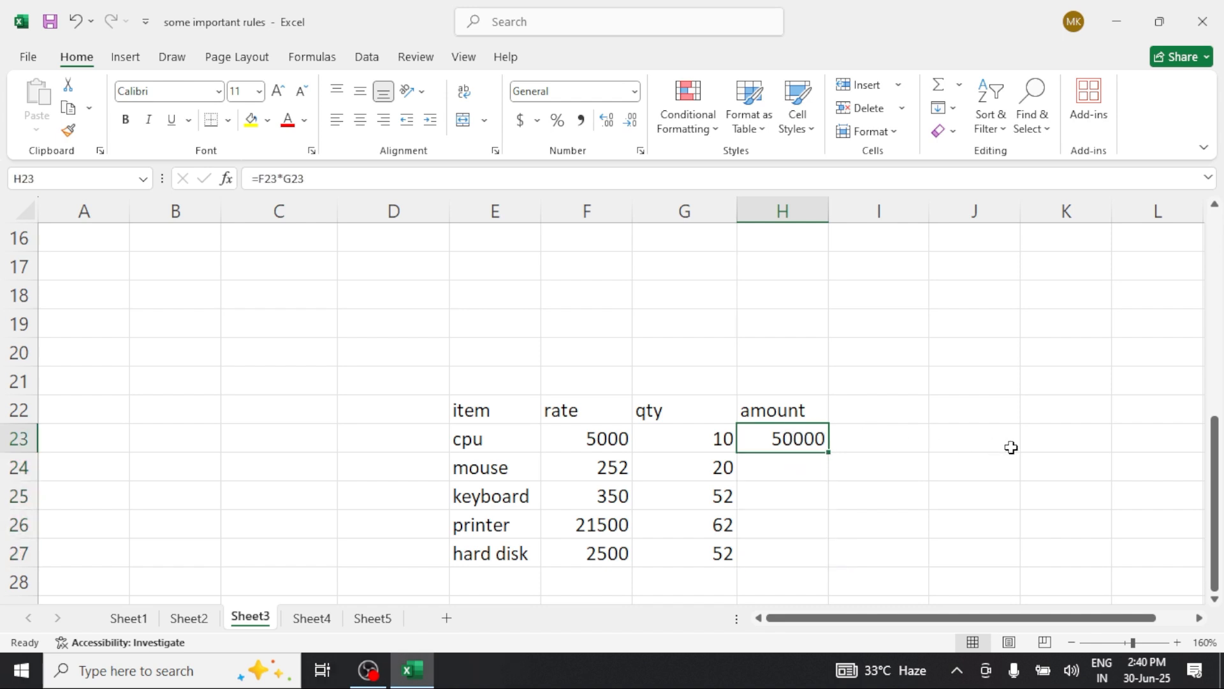
key(shift+Down)
key(shift+Down)
key(shift+Down)
key(shift+Down)
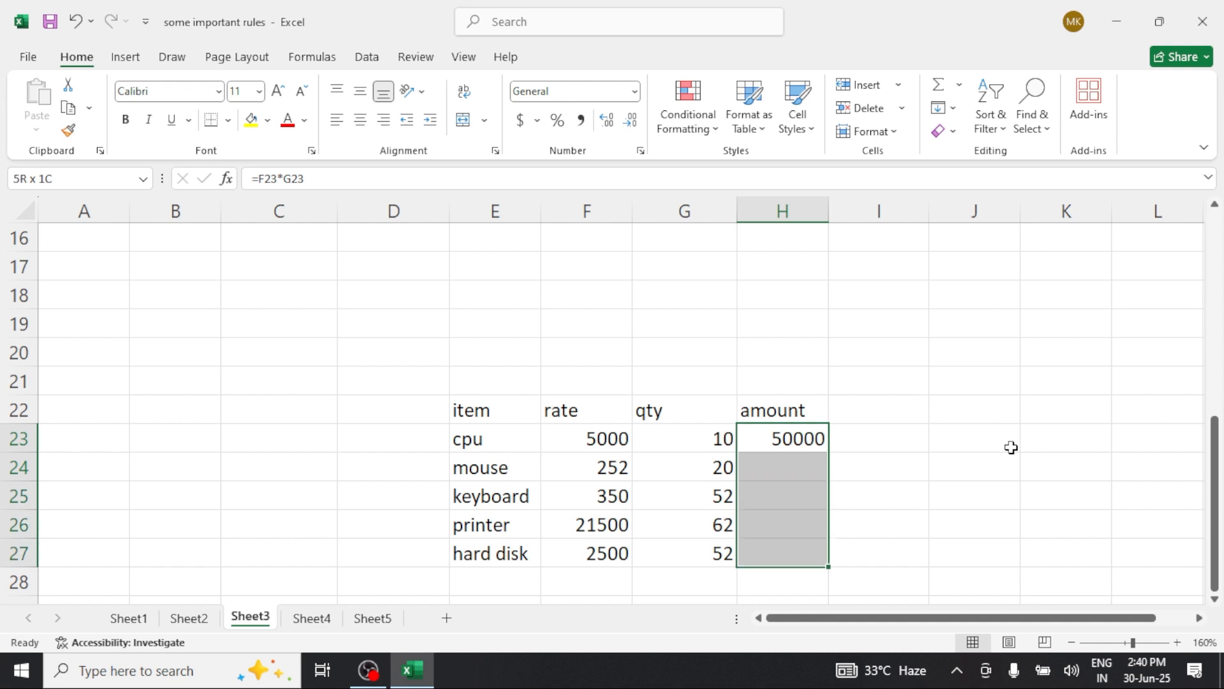
key(ctrl+d)
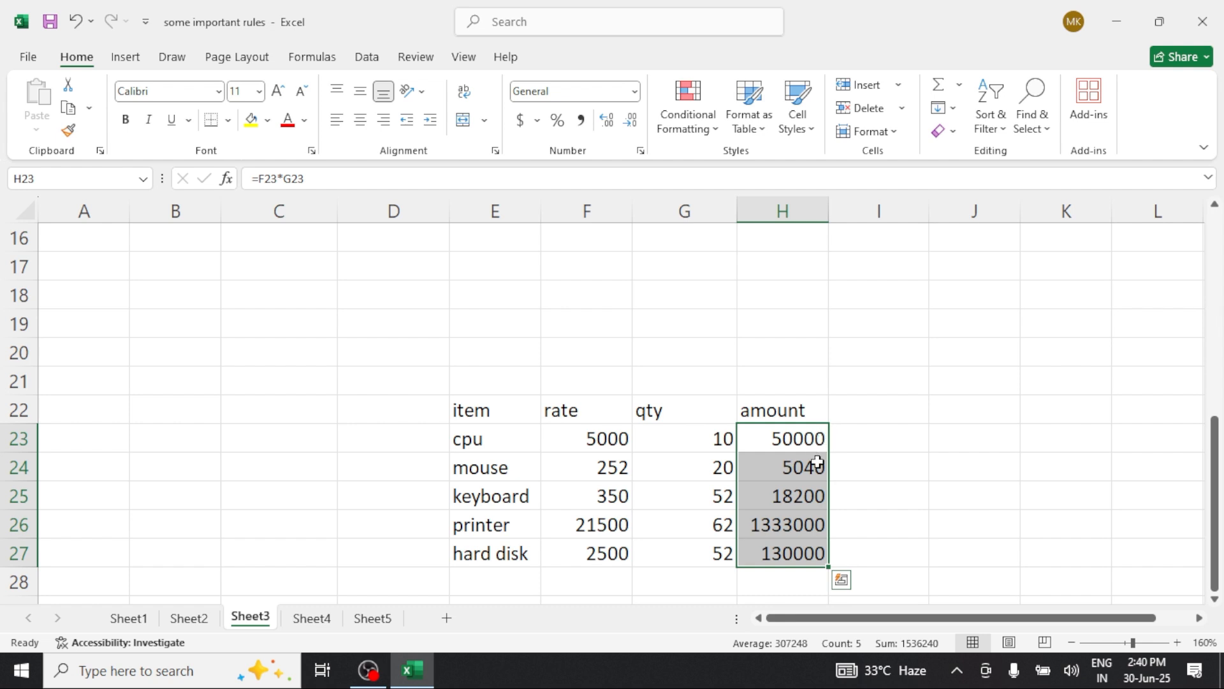
click(777, 473)
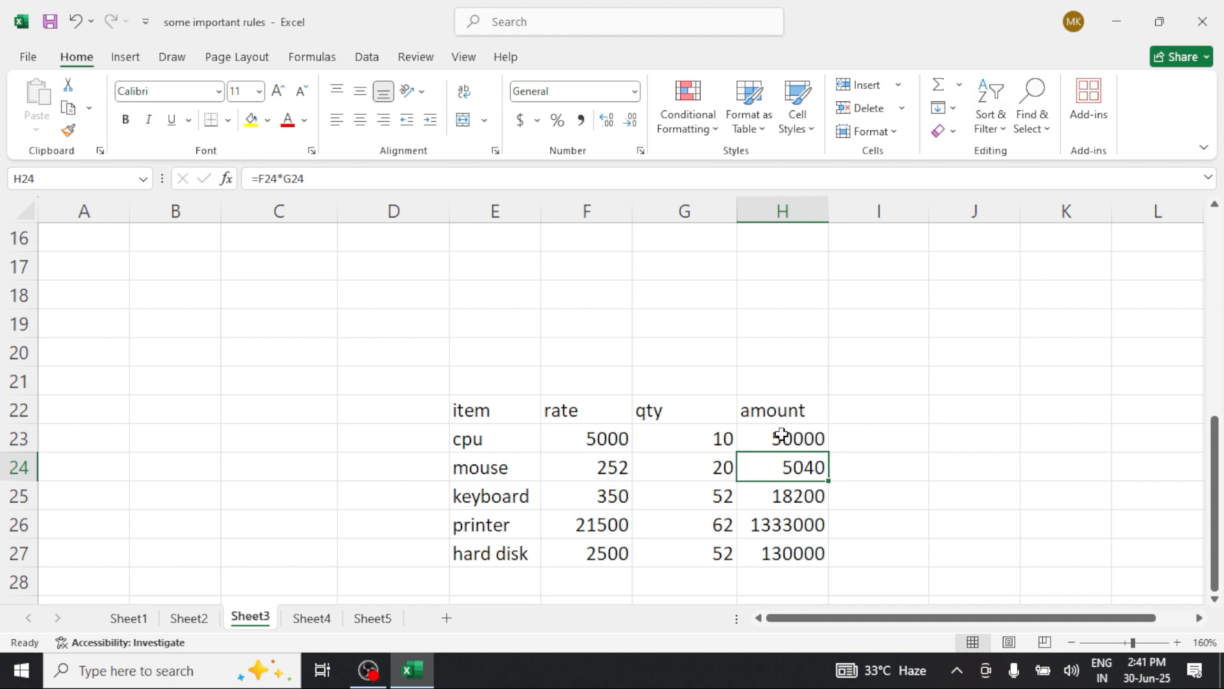
drag(784, 438, 779, 552)
key(Delete)
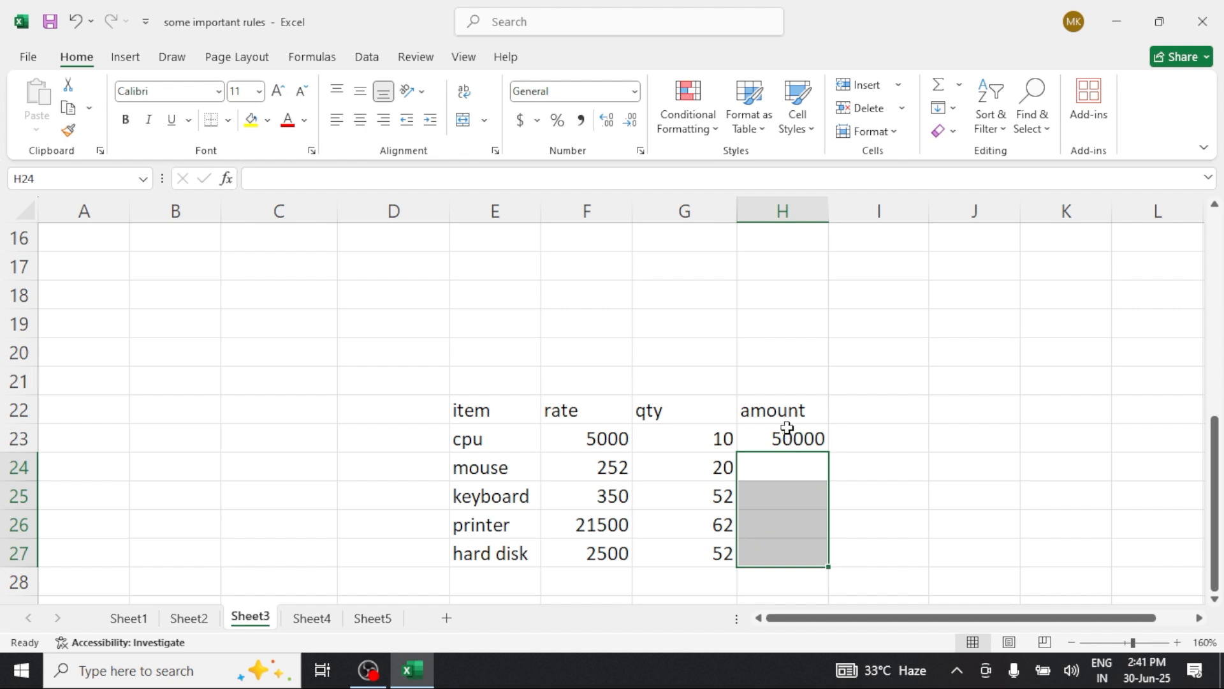
- Copy the H23 amount formula down through H27 using the Fill command's Down option
drag(787, 432, 797, 550)
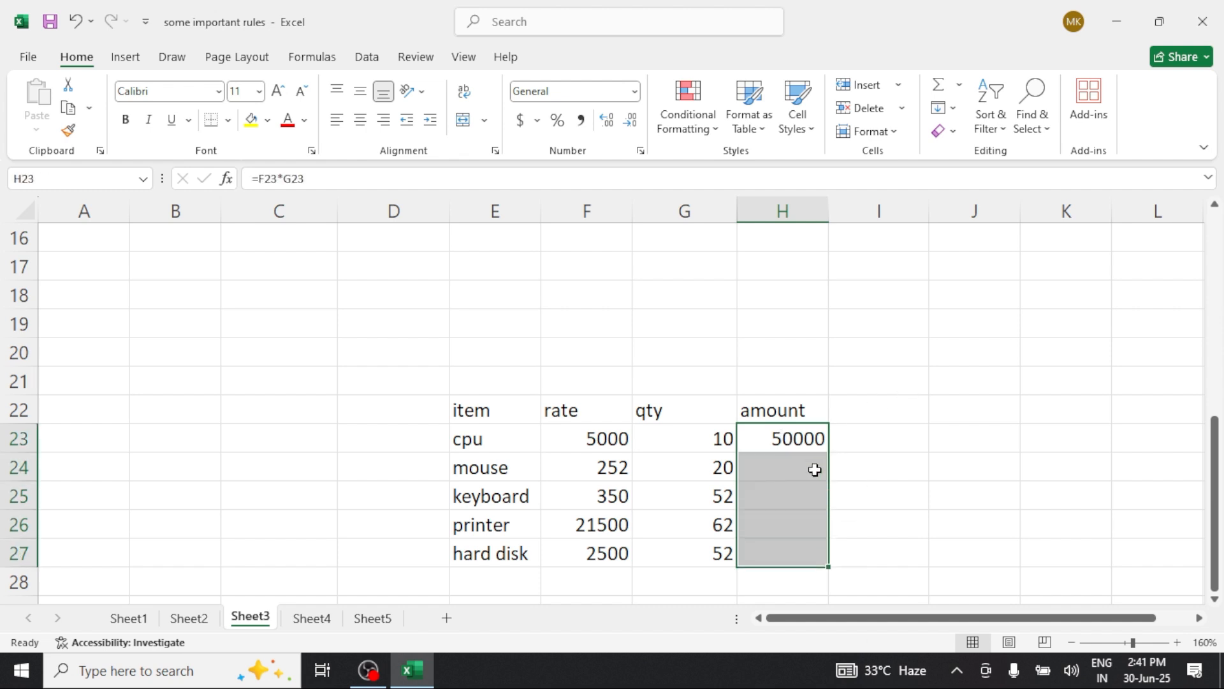
click(950, 115)
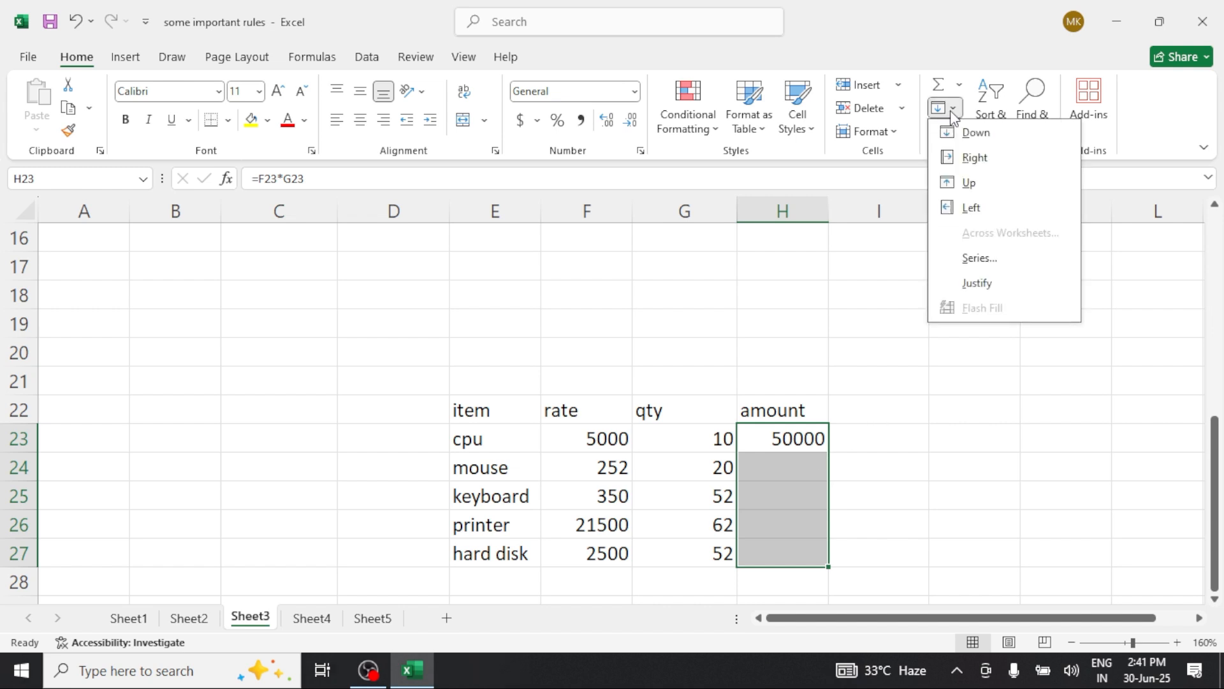
click(966, 138)
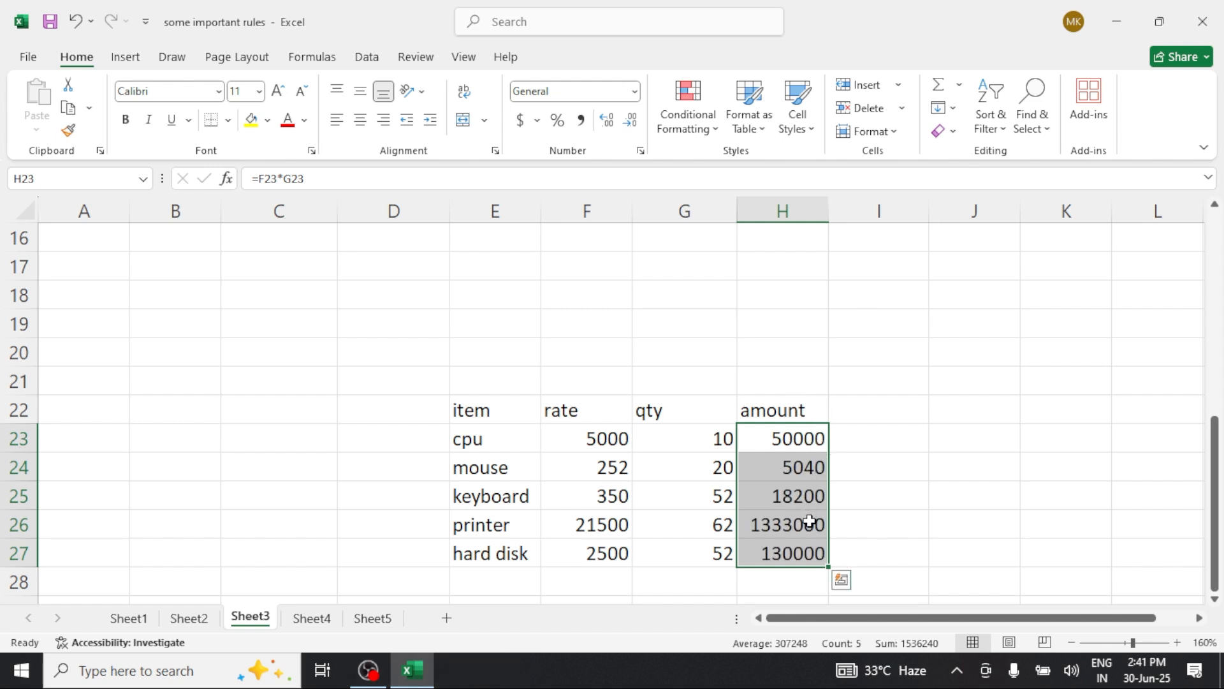
drag(809, 516, 796, 440)
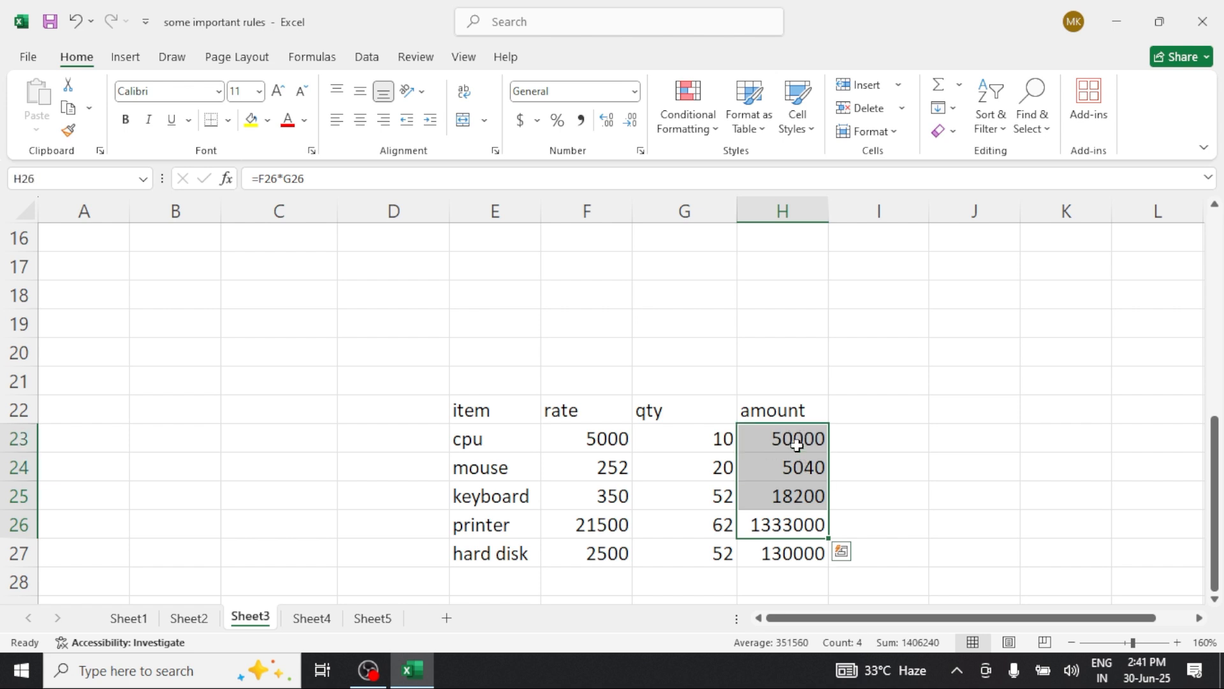
- Clear the amounts in H23:H26, and copy the H27 formula up through H23 using the Fill command's Up option
key(Delete)
click(797, 547)
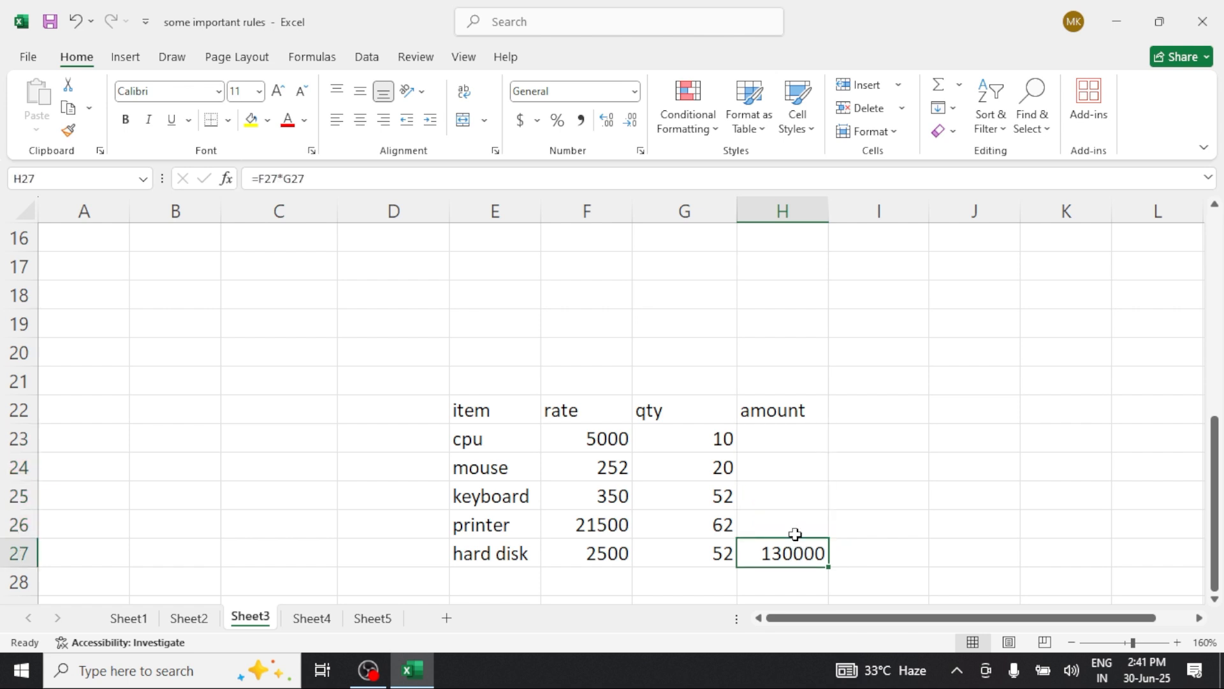
key(shift+Up)
key(shift+Up)
key(shift+Up)
key(shift+Up)
key(shift+Up)
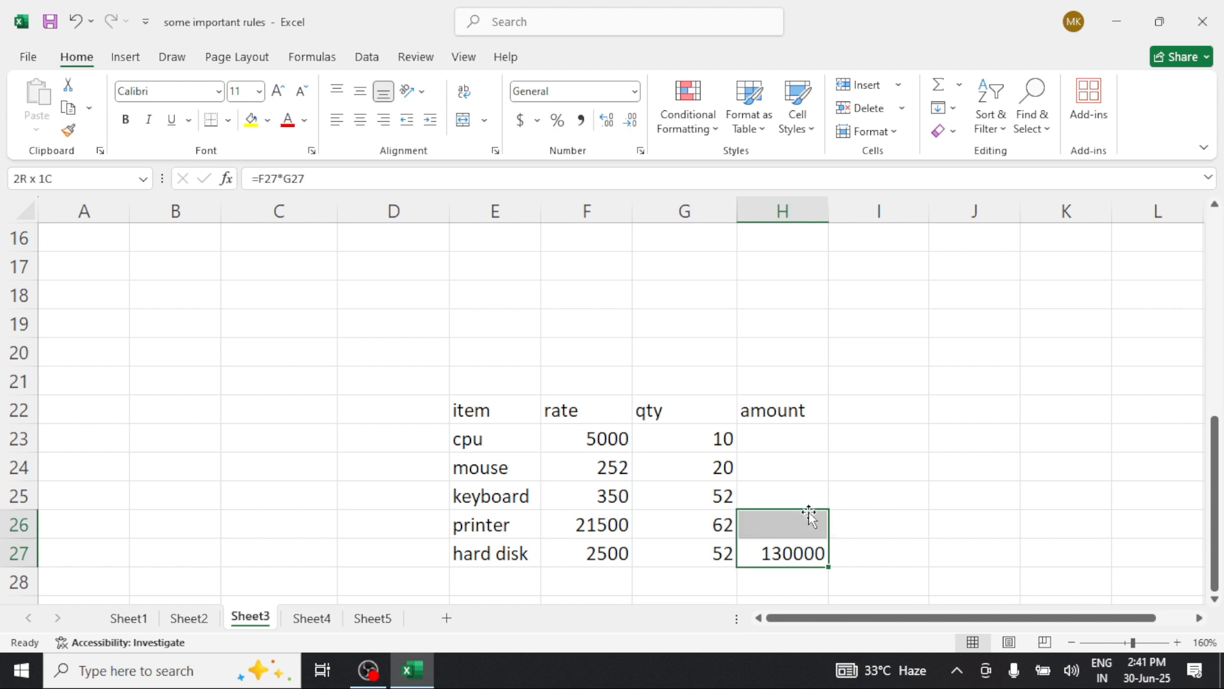
key(shift+Down)
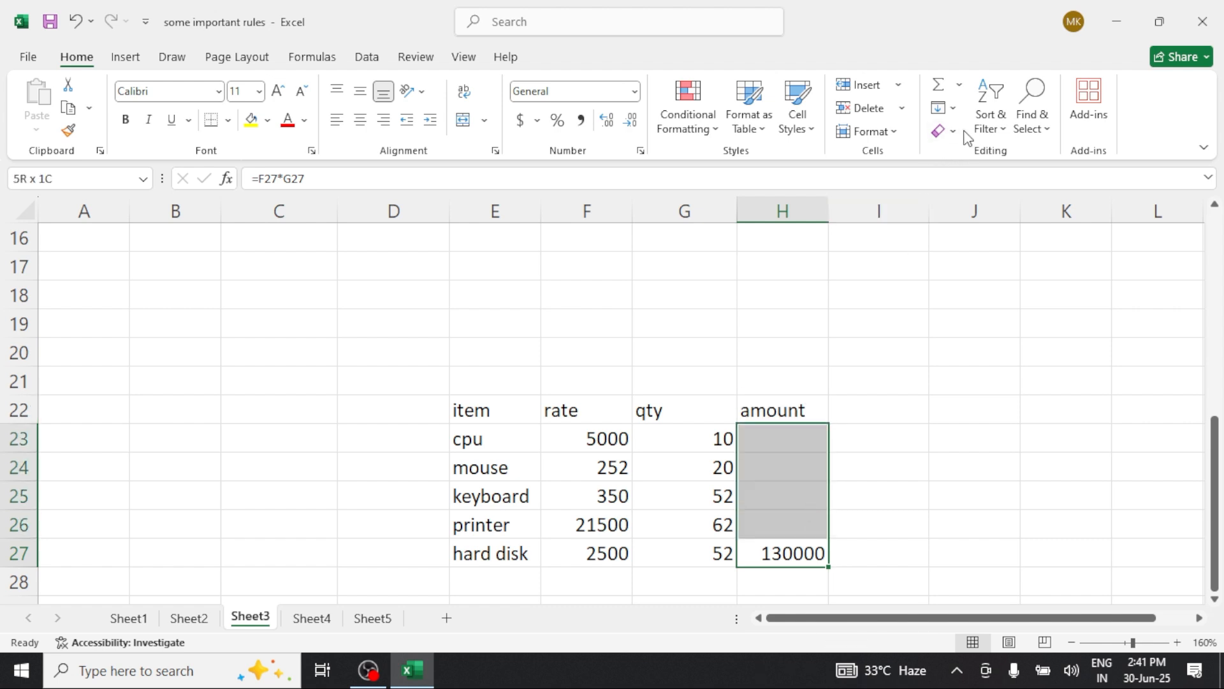
click(951, 110)
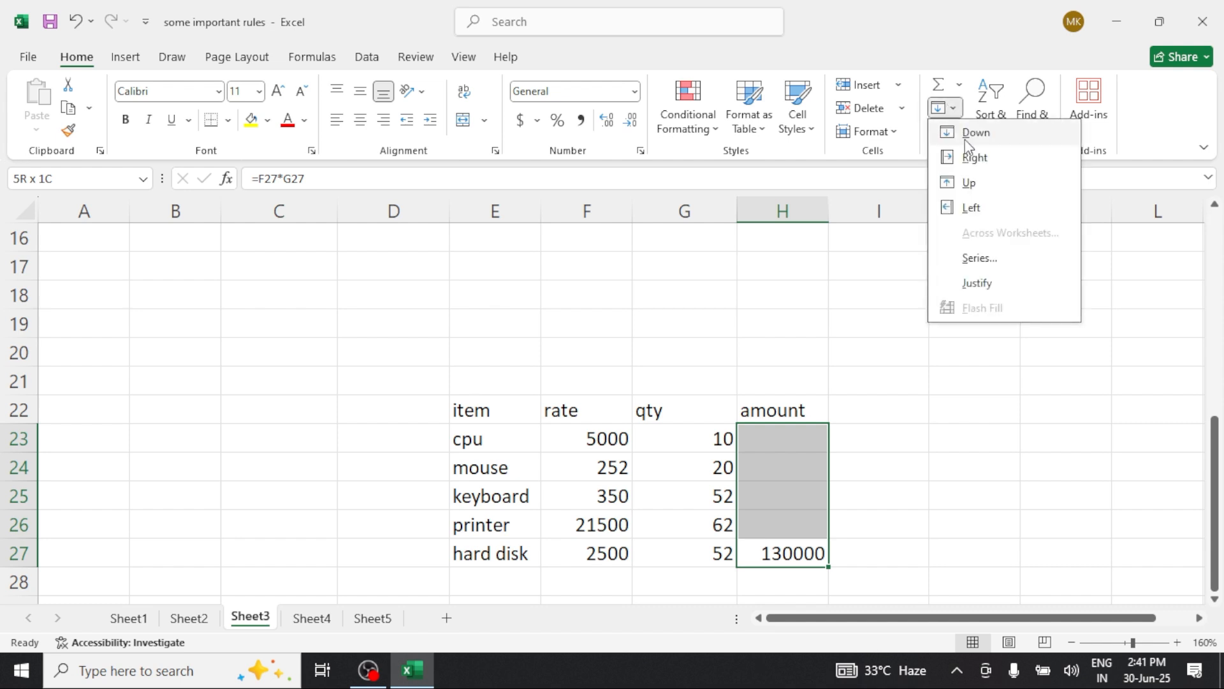
click(970, 183)
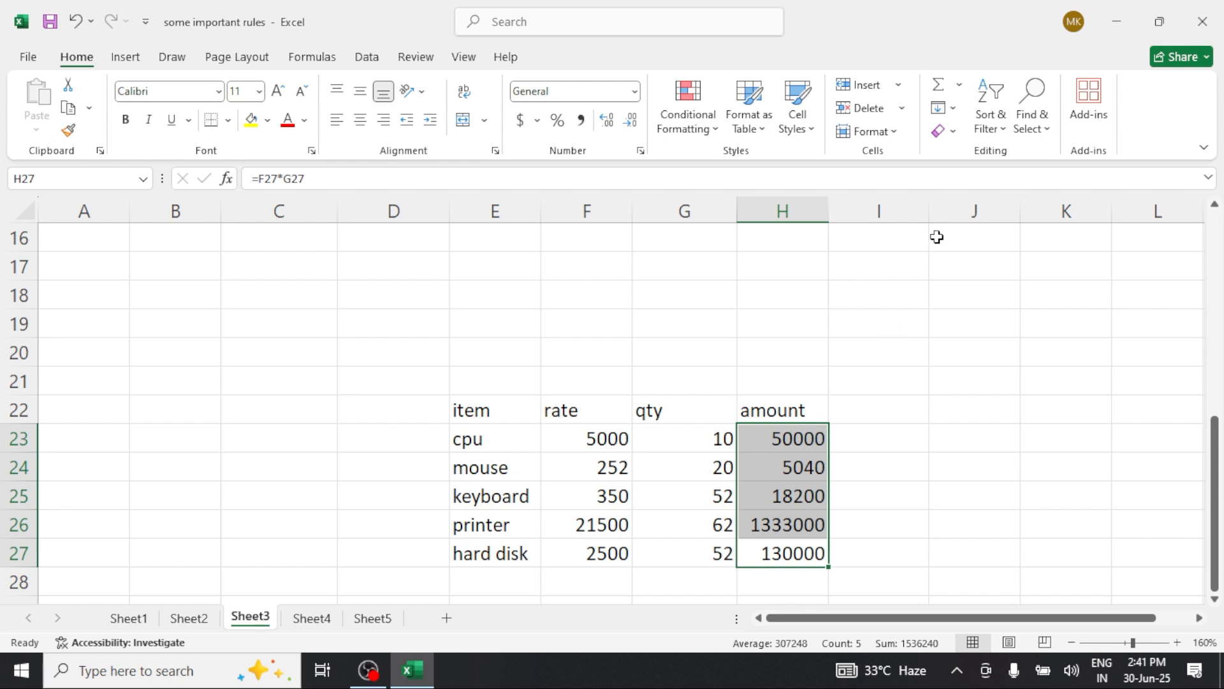
click(951, 381)
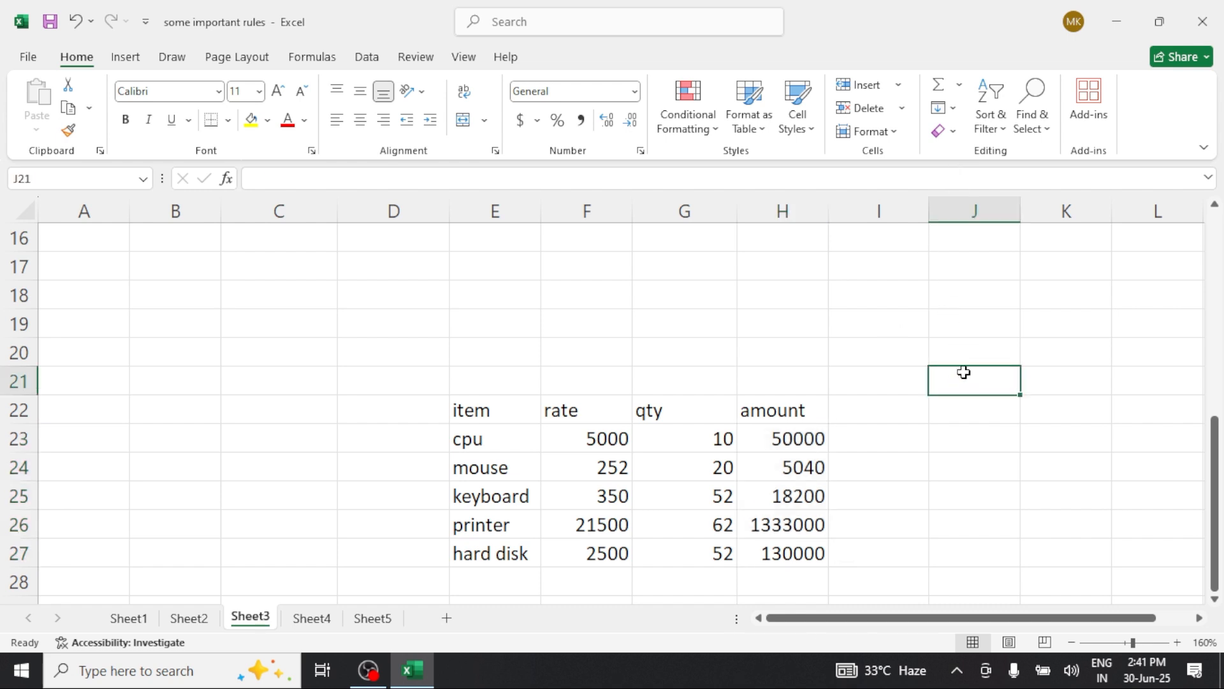
- Enter "india" in J20 and copy it across row 20 through column X using the Fill command's Right option
click(961, 352)
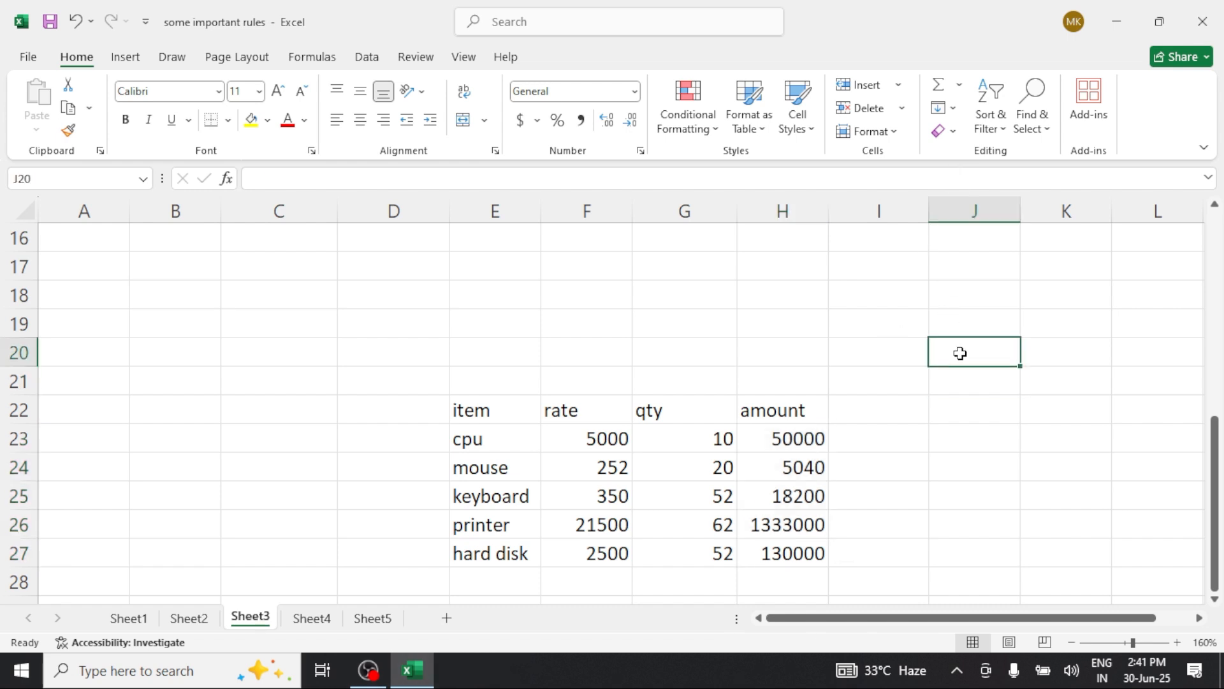
text(india)
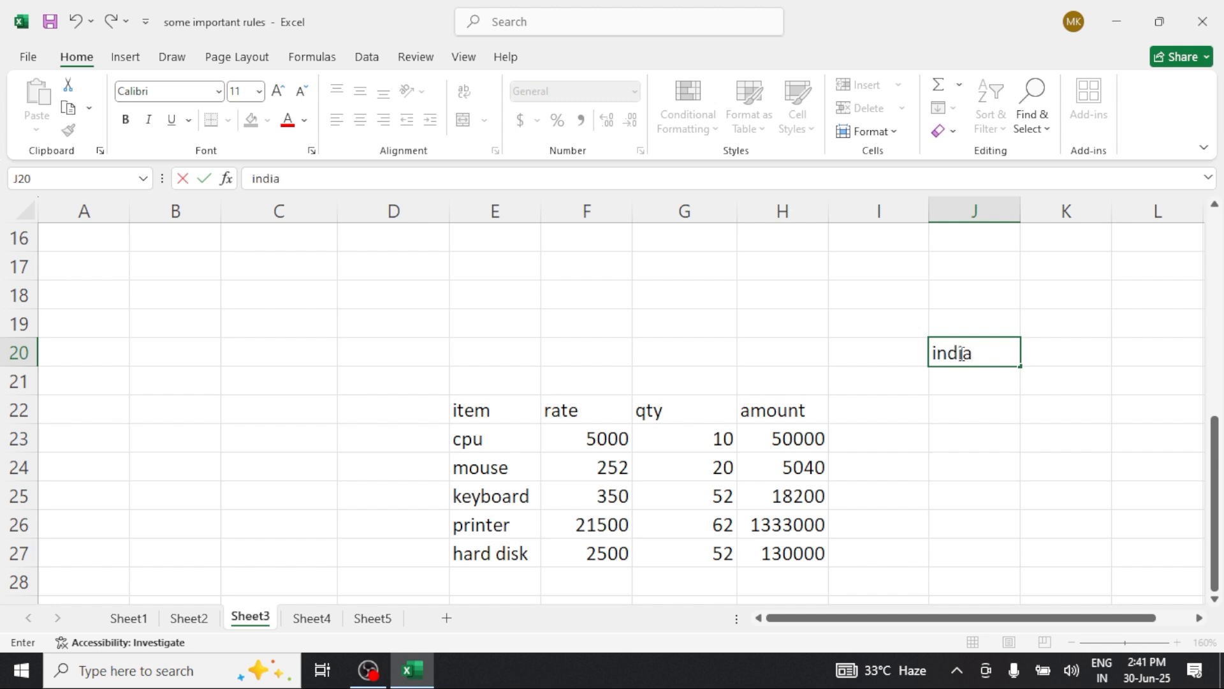
click(977, 371)
drag(963, 352, 1020, 382)
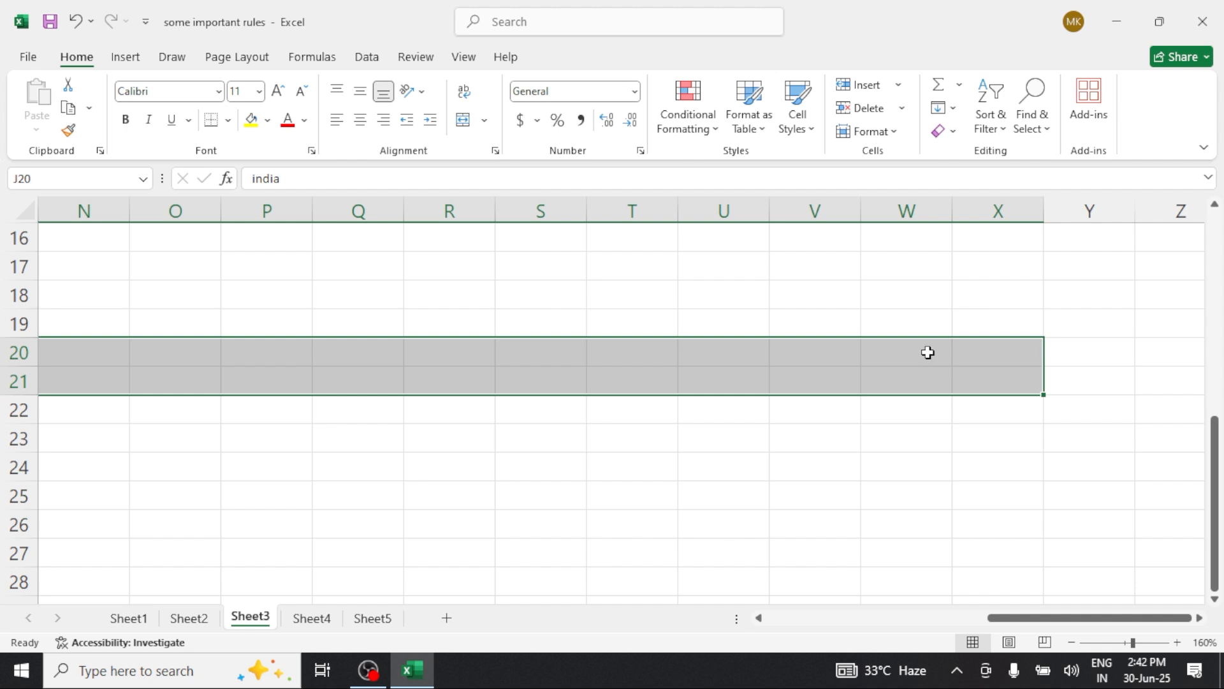
key(shift+Up)
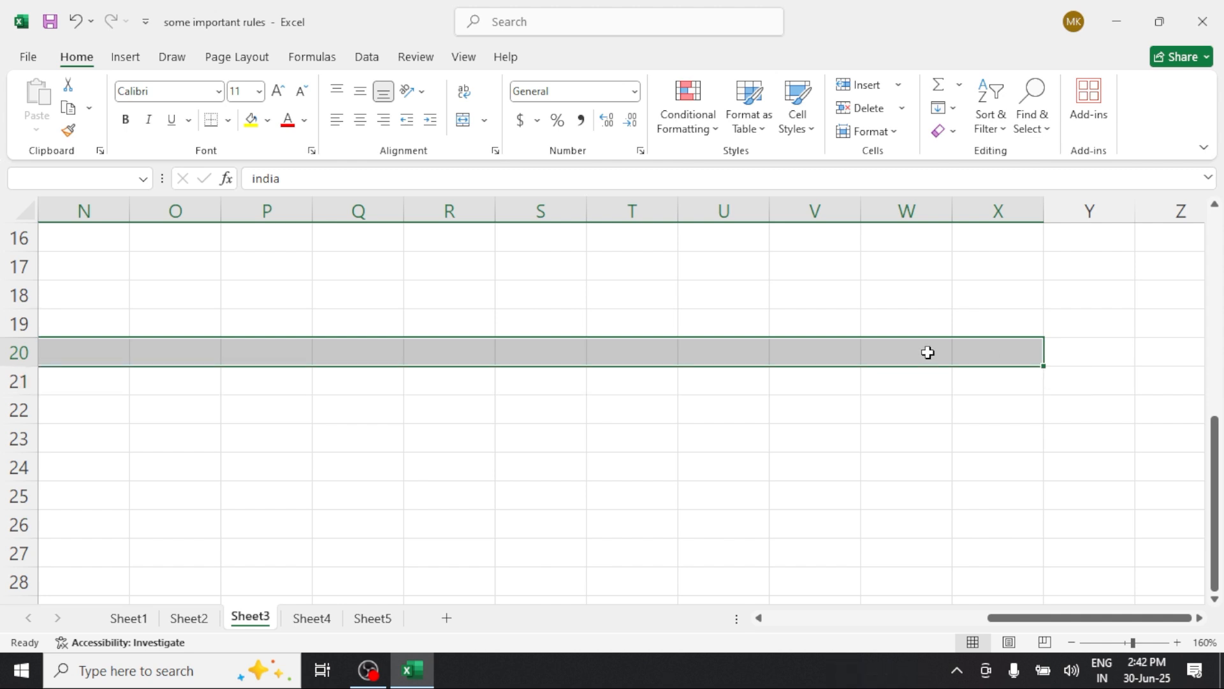
click(943, 108)
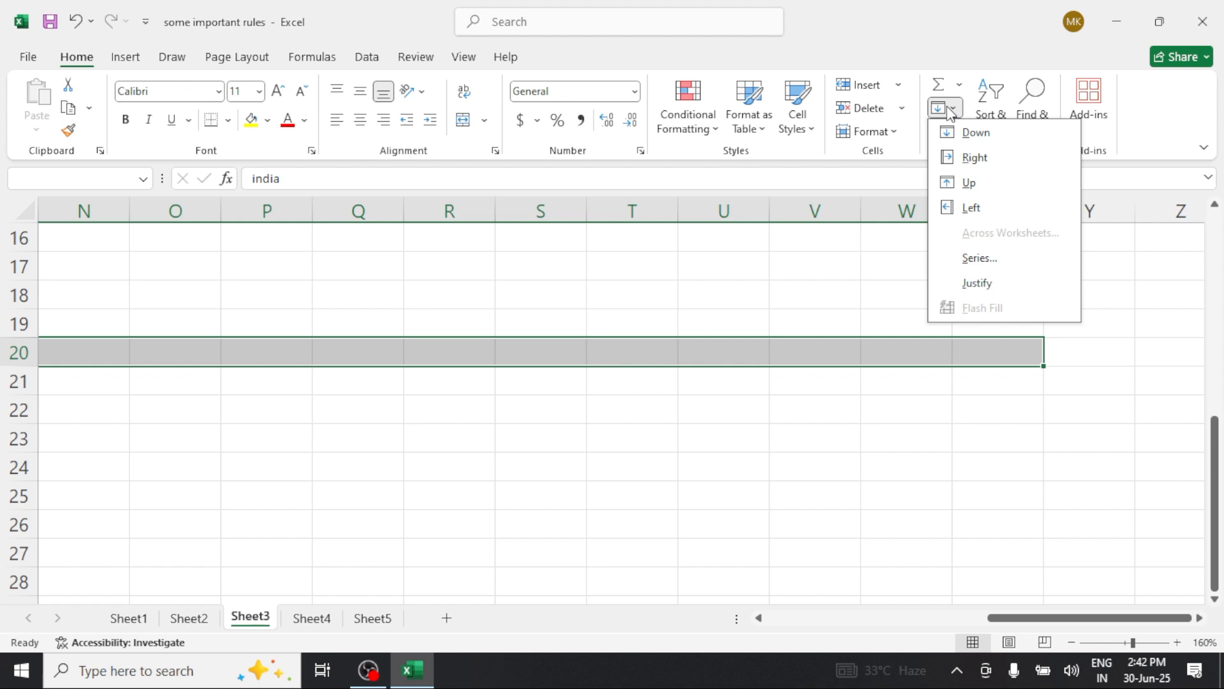
click(974, 158)
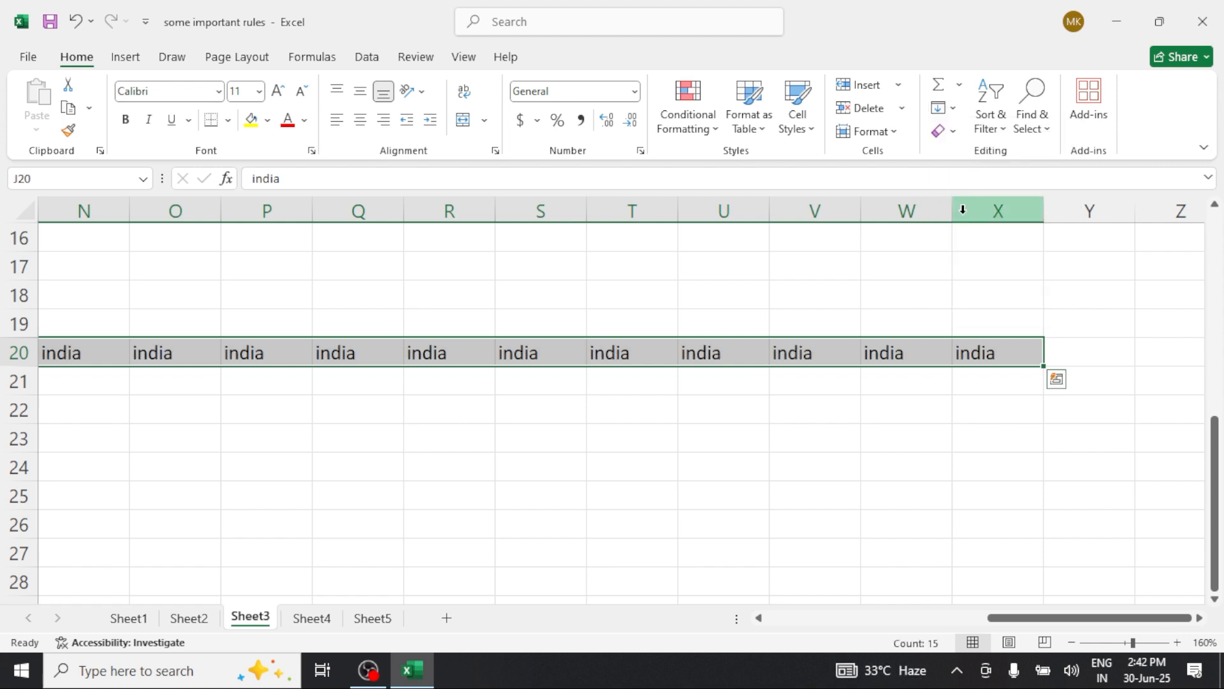
drag(1027, 618, 807, 606)
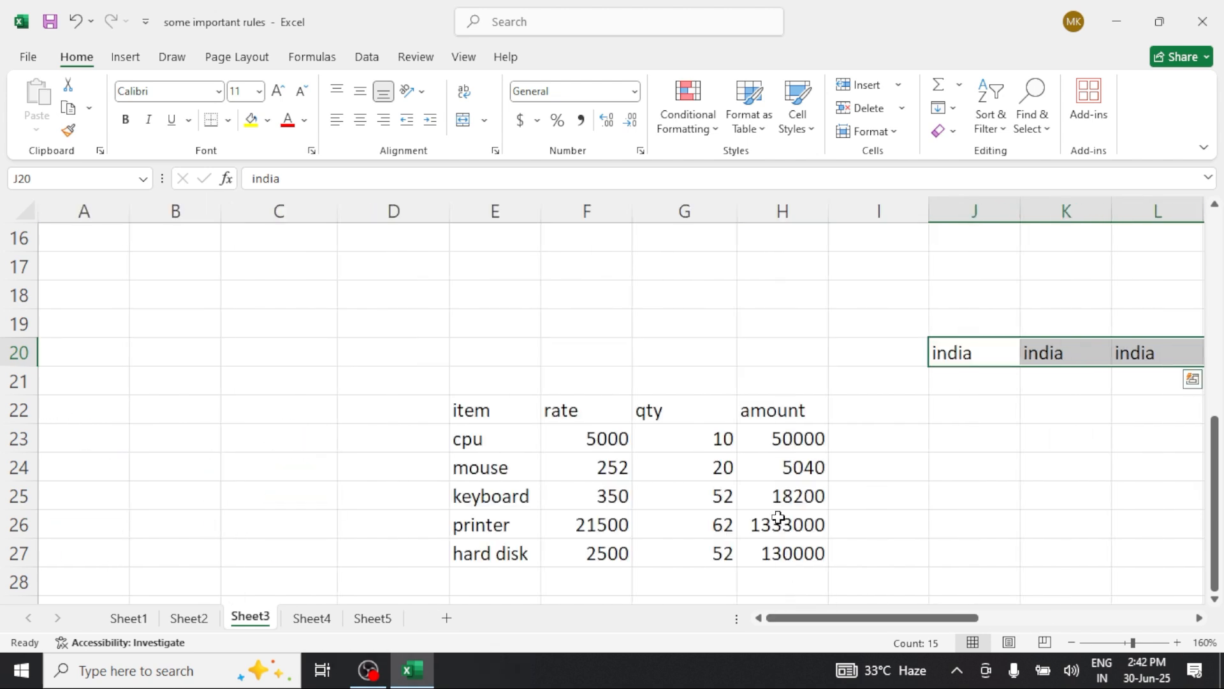
click(953, 356)
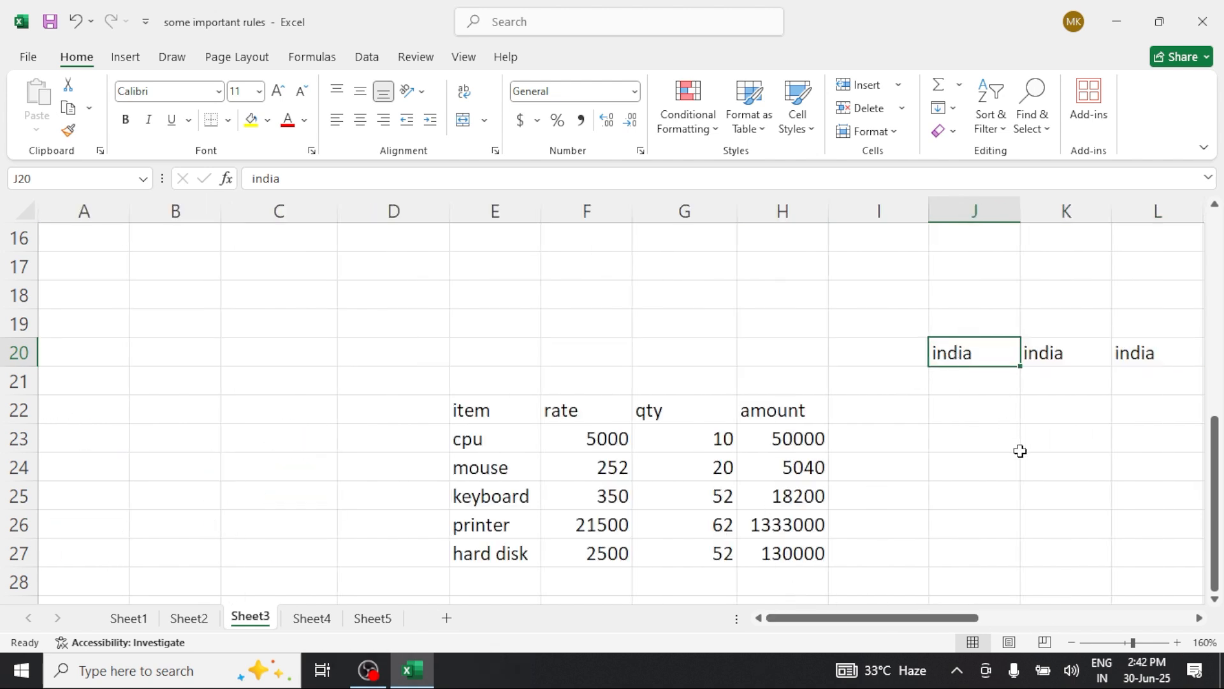
- Enter "good" in G19 and copy it across row 19 back to column A using the Fill command's Left option
click(702, 319)
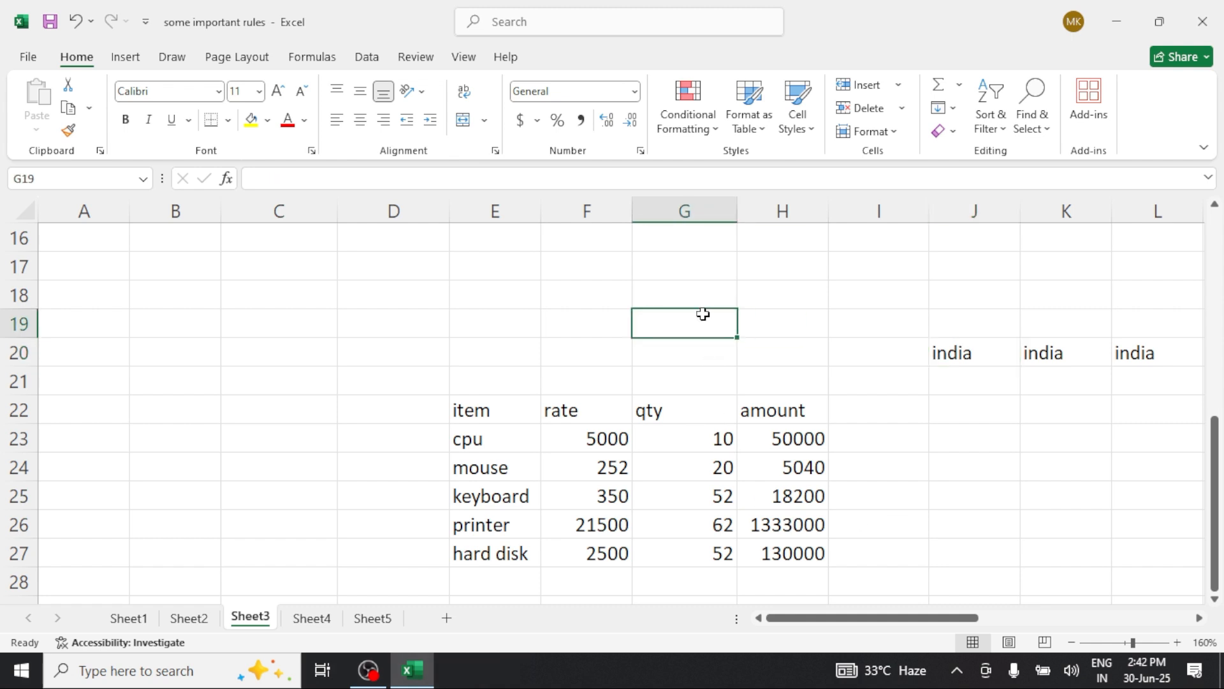
text(good)
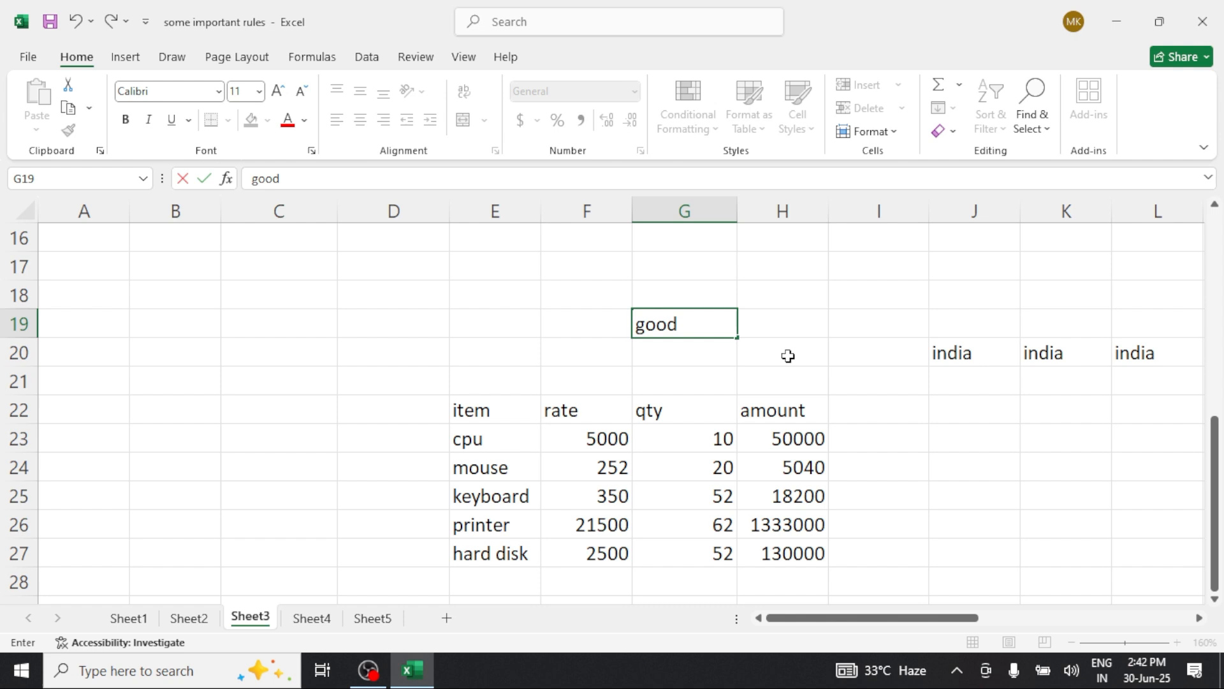
click(788, 356)
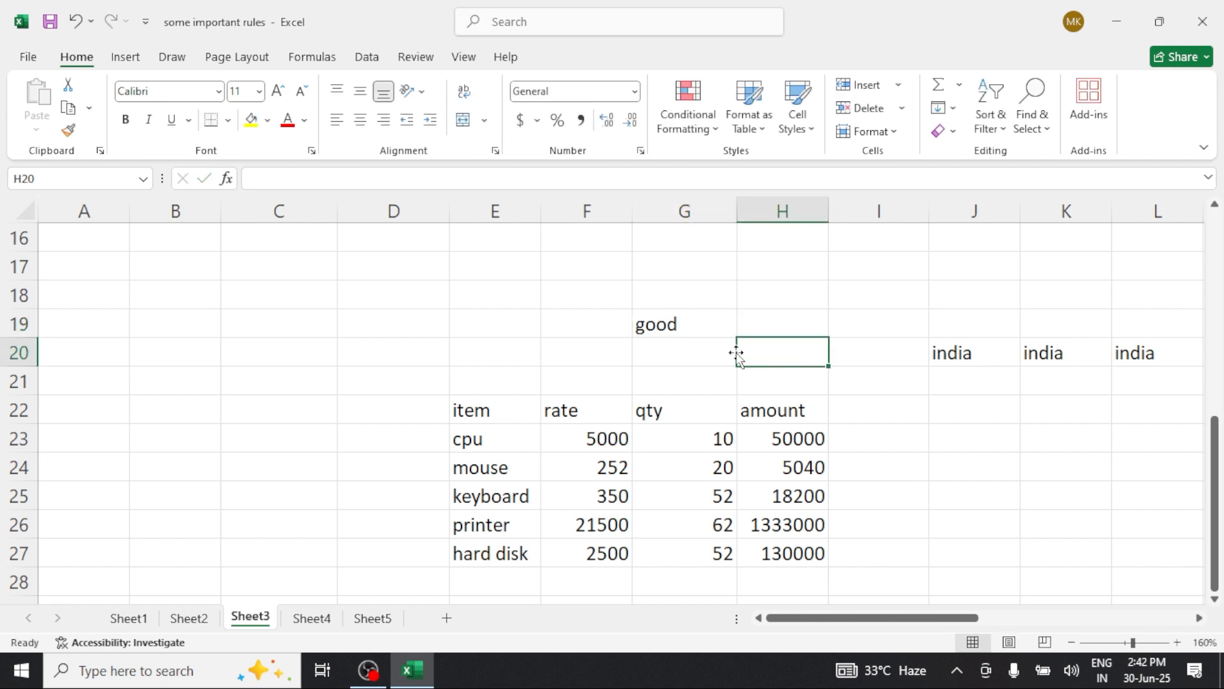
drag(670, 329, 52, 315)
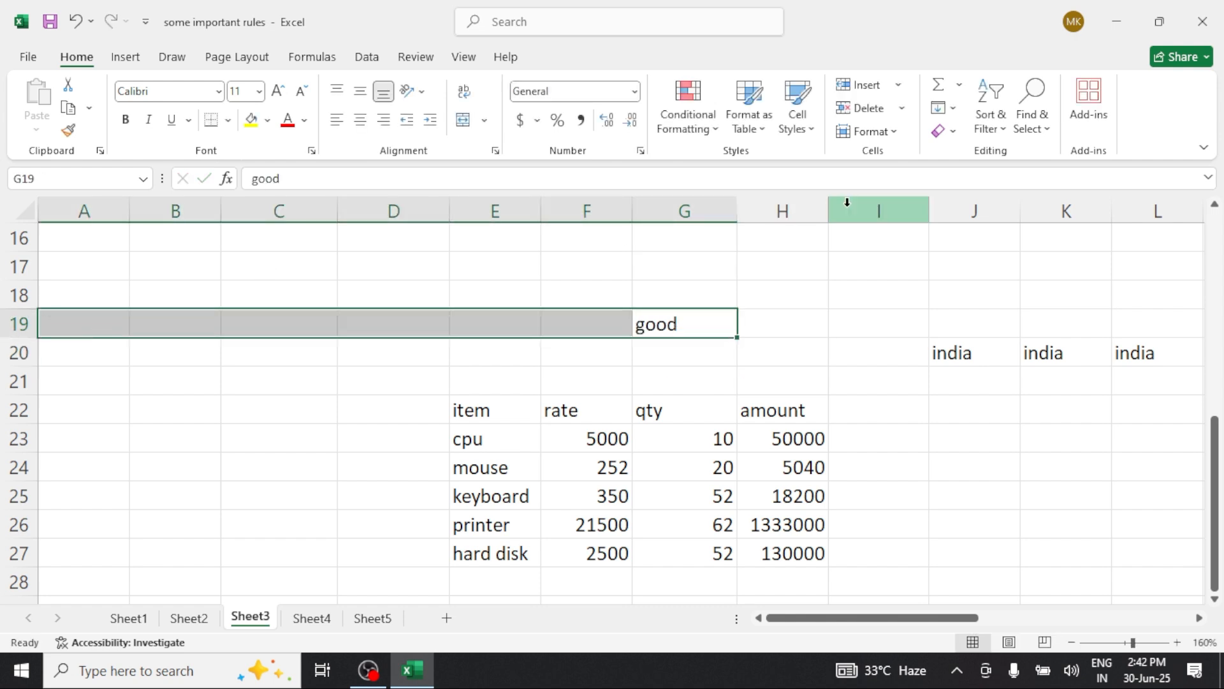
click(954, 108)
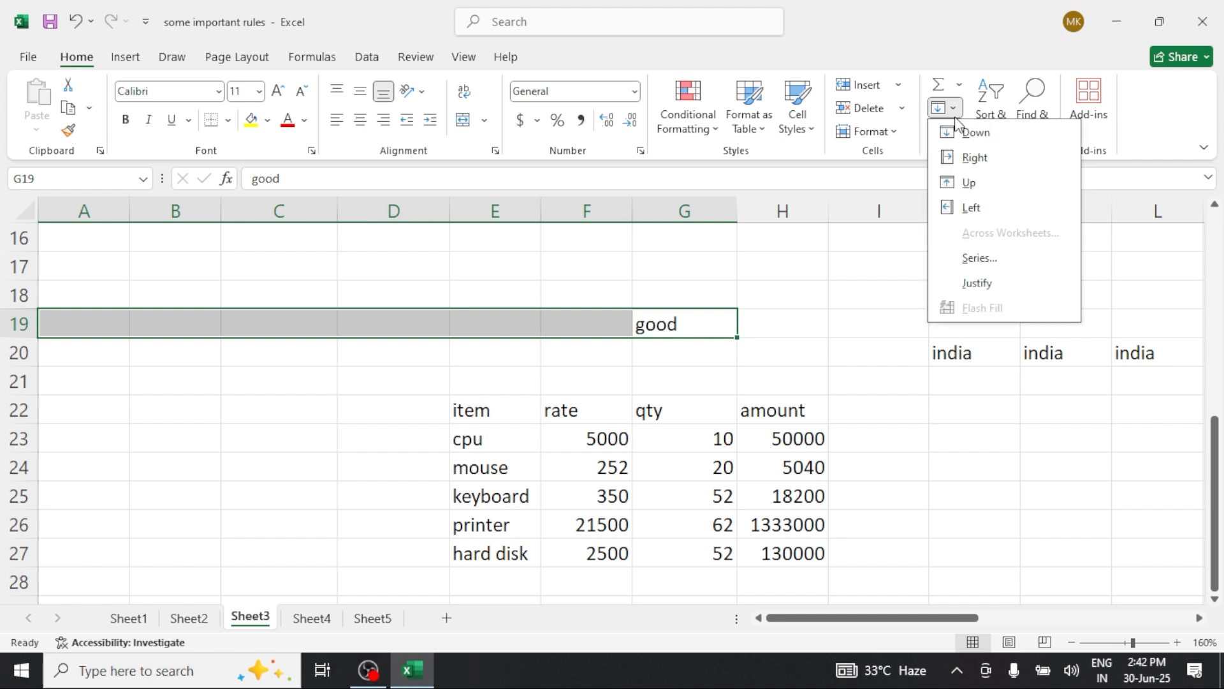
click(972, 209)
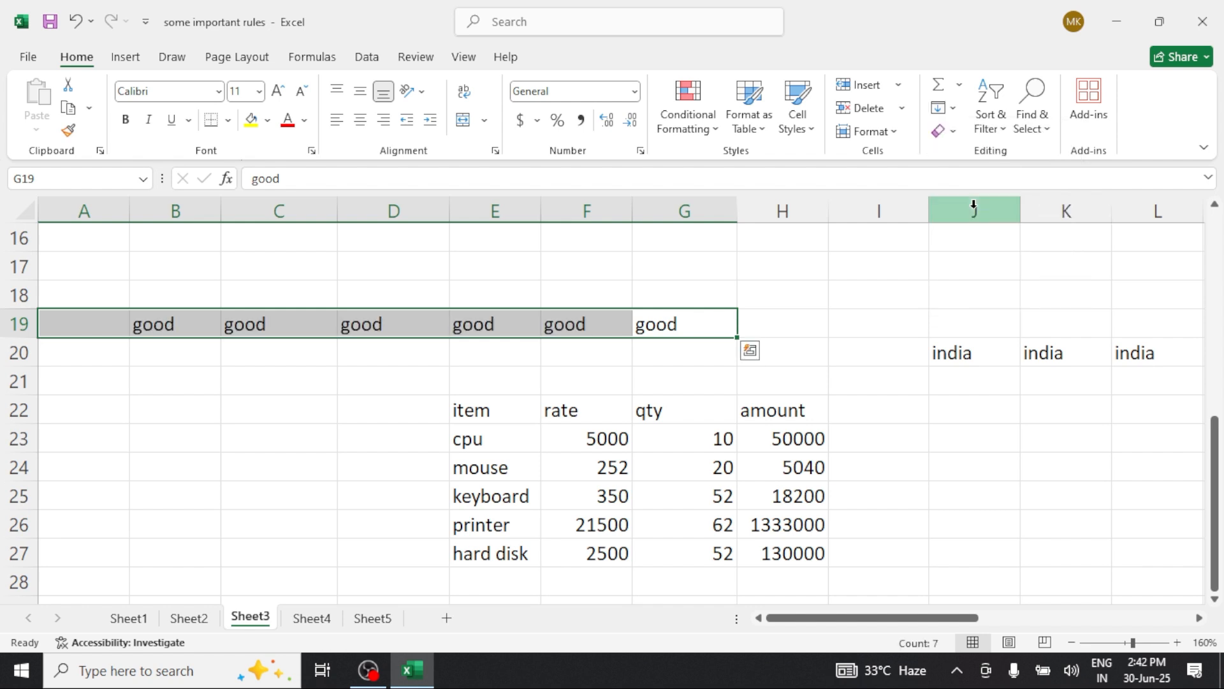
click(954, 108)
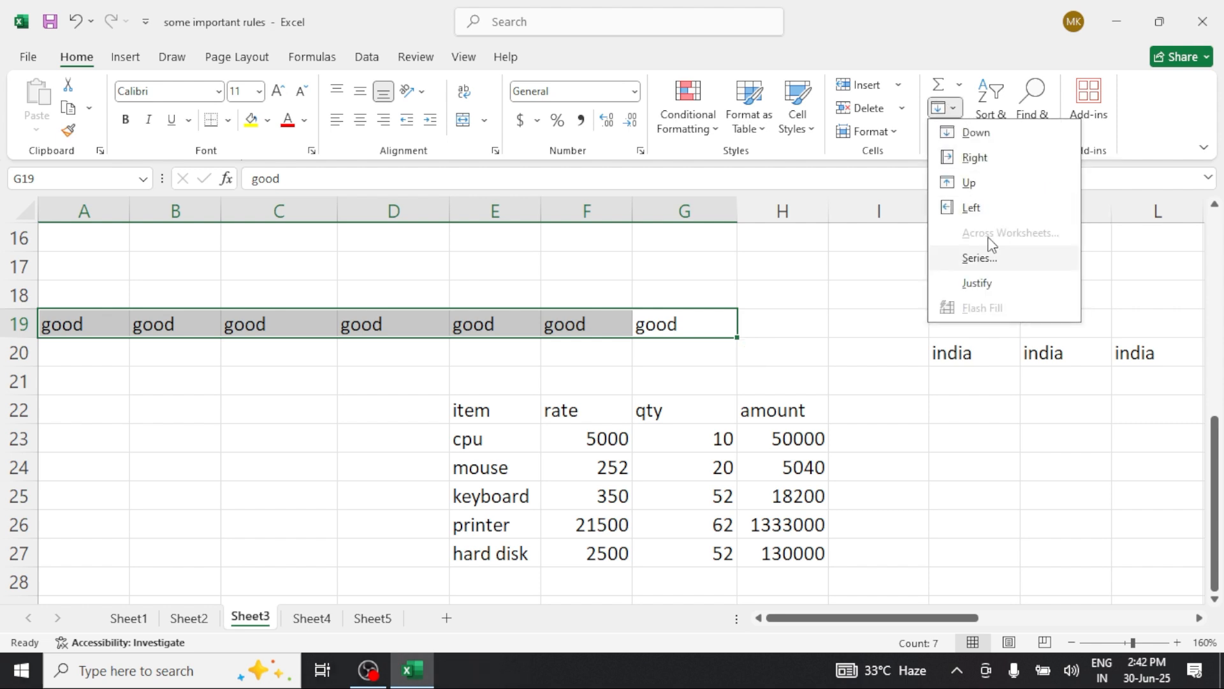
click(689, 437)
click(656, 437)
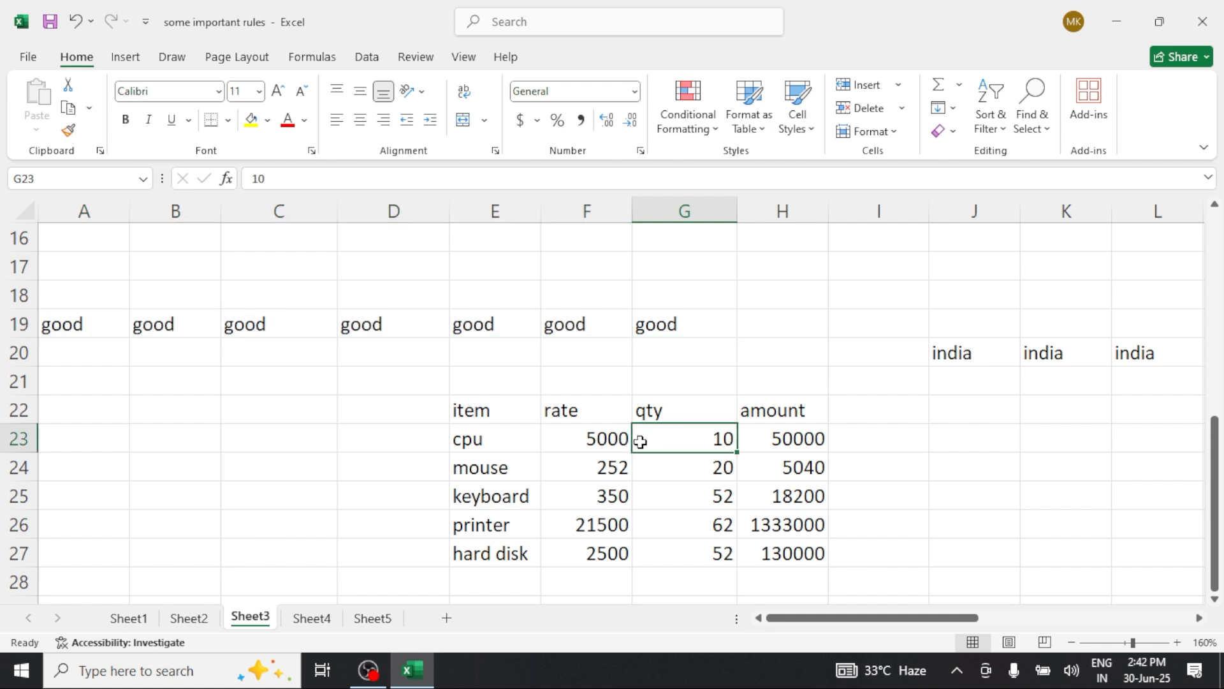
- Format the item table E22:H27 with a yellow cell fill and red font
drag(530, 409, 802, 553)
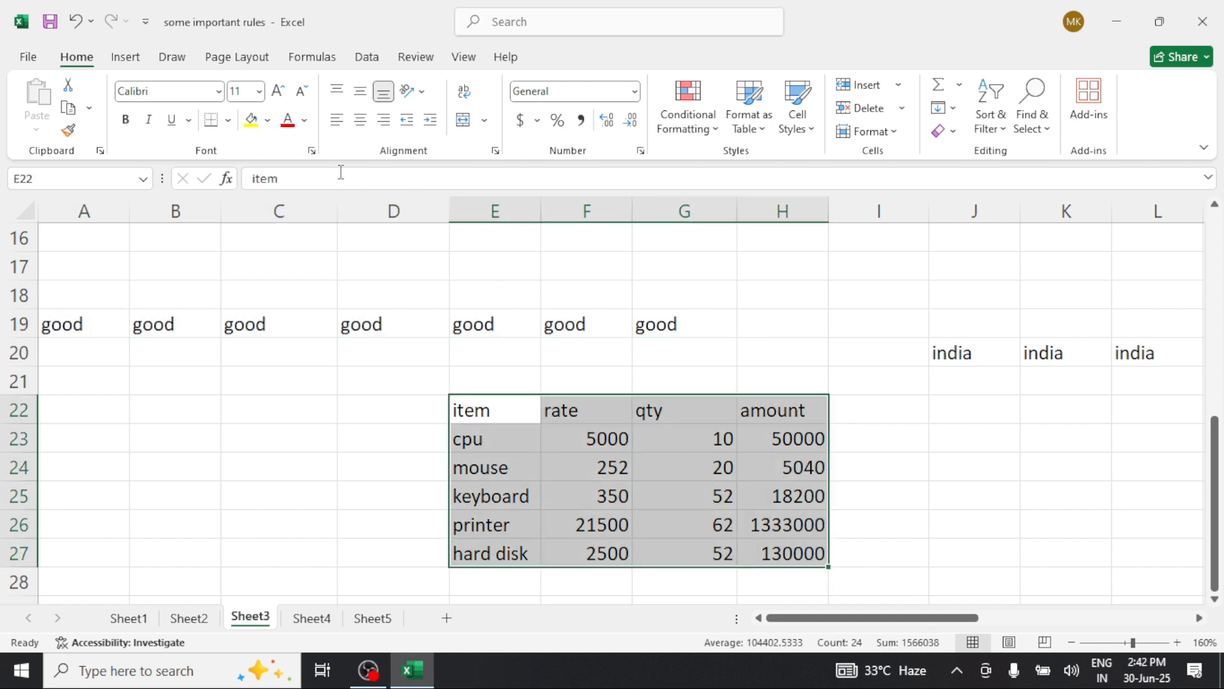
click(250, 120)
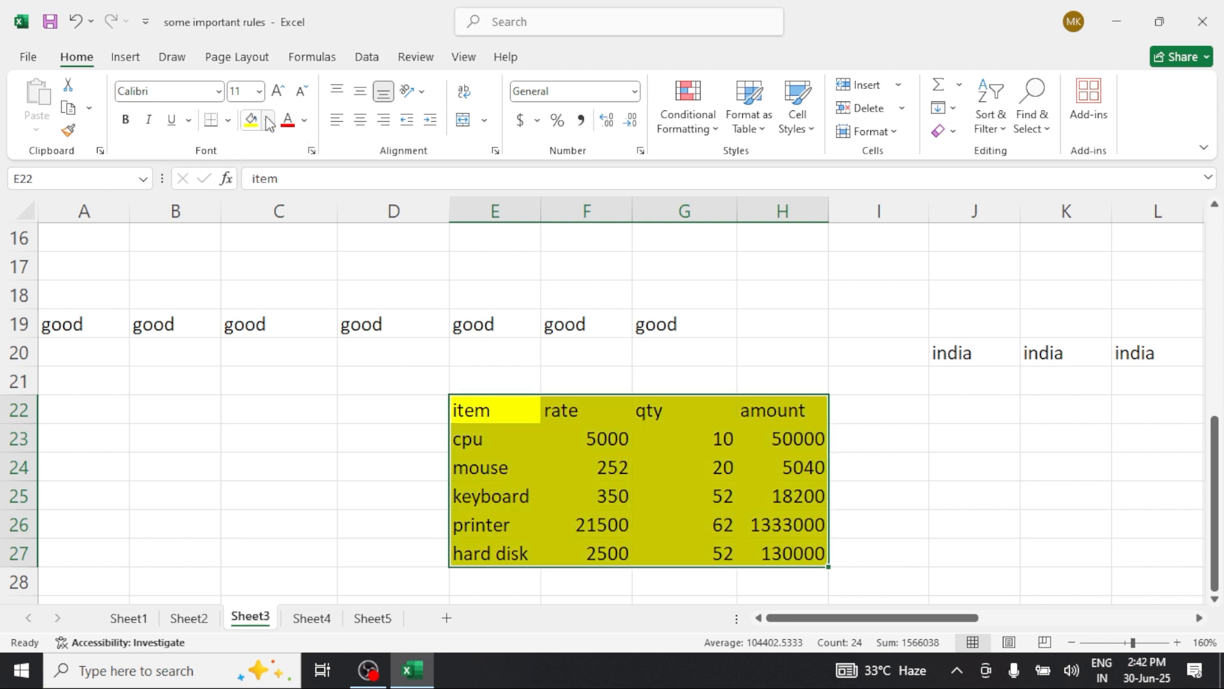
click(288, 122)
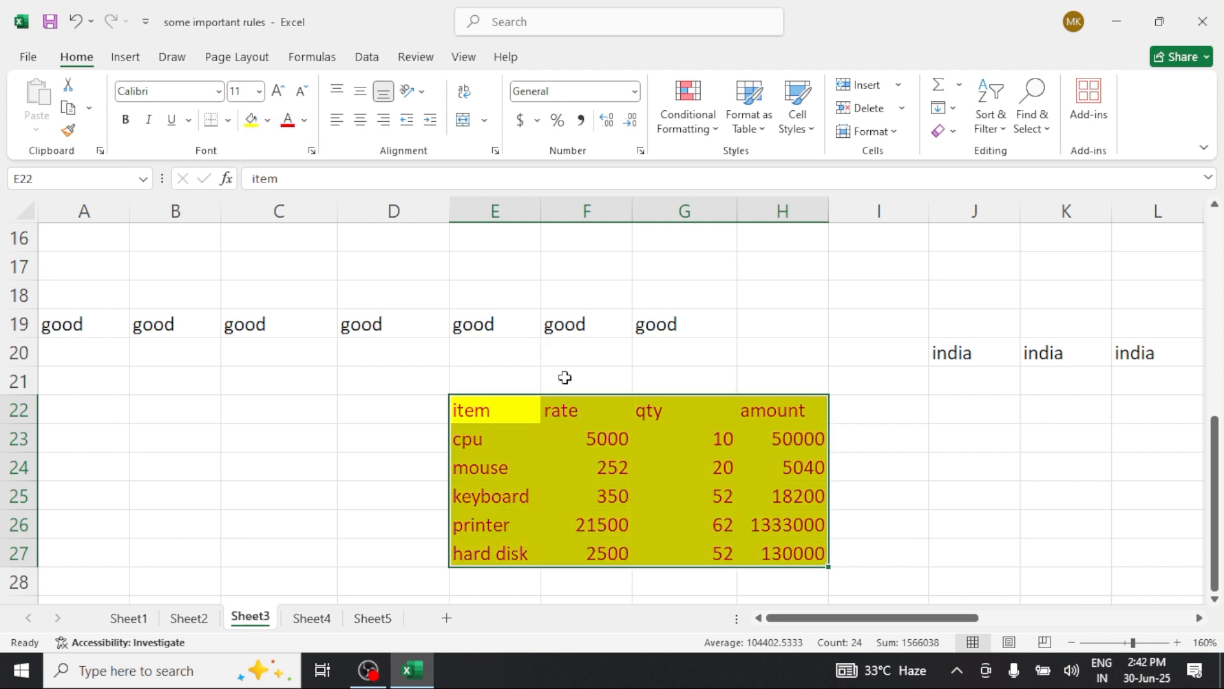
- Insert a comment with the text "ertertert" on the mouse cell E24
click(520, 462)
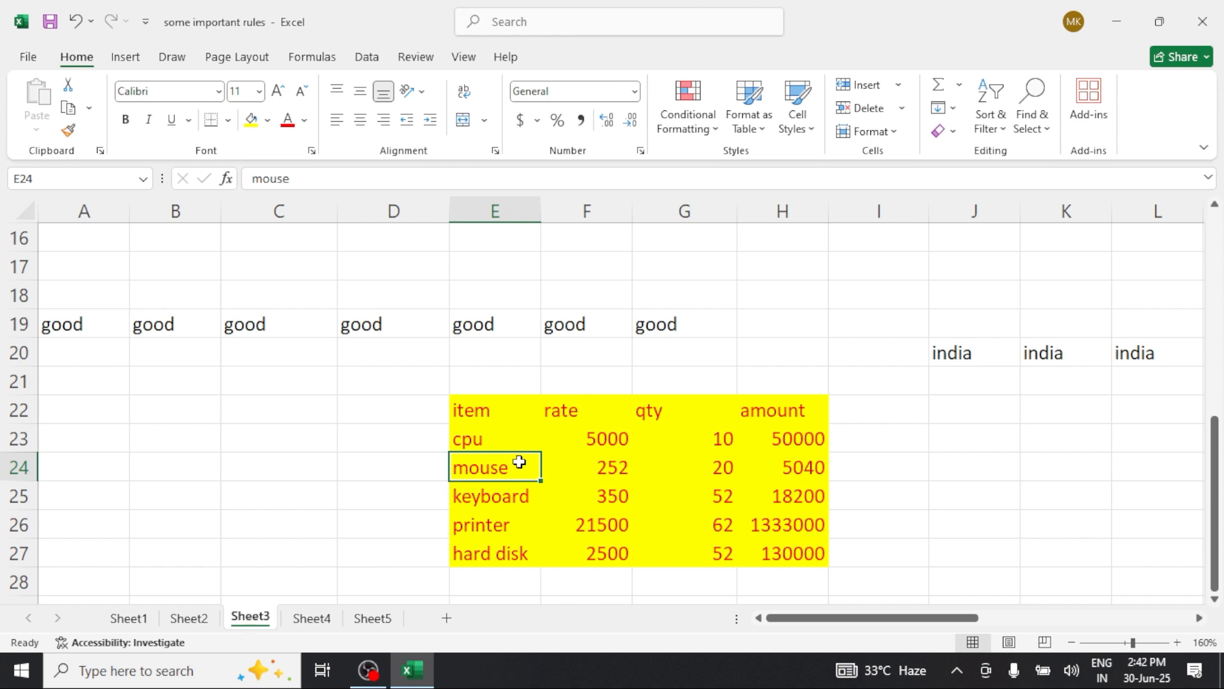
right_click(519, 462)
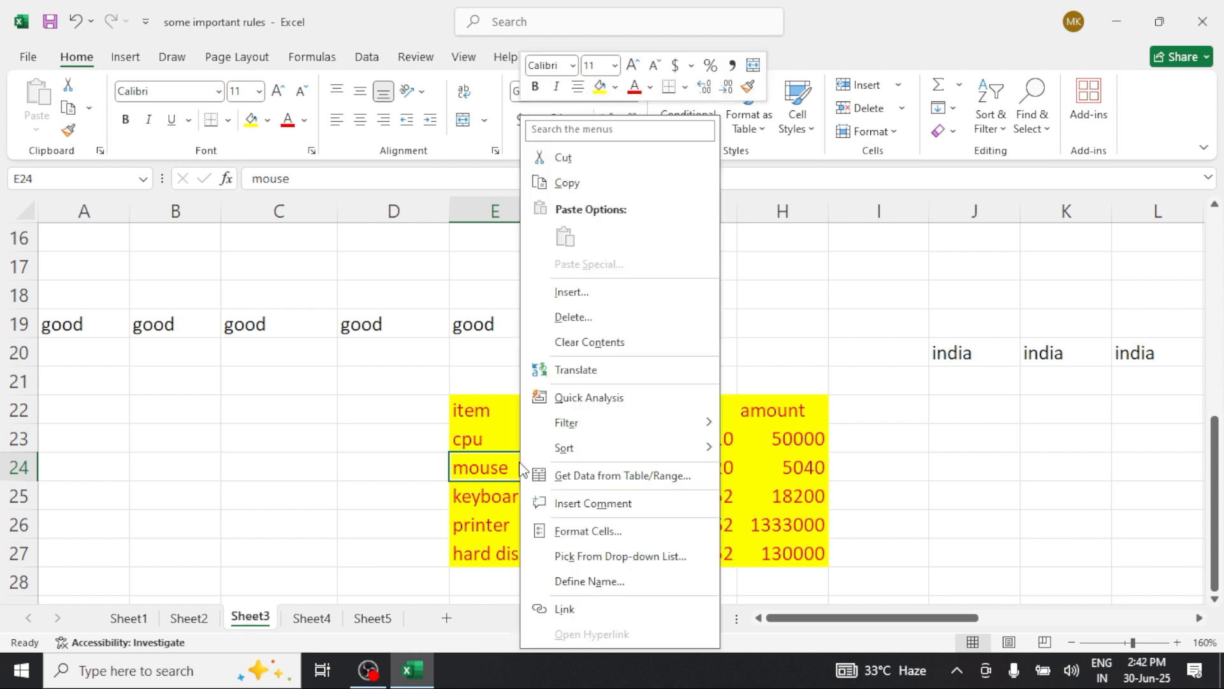
click(591, 503)
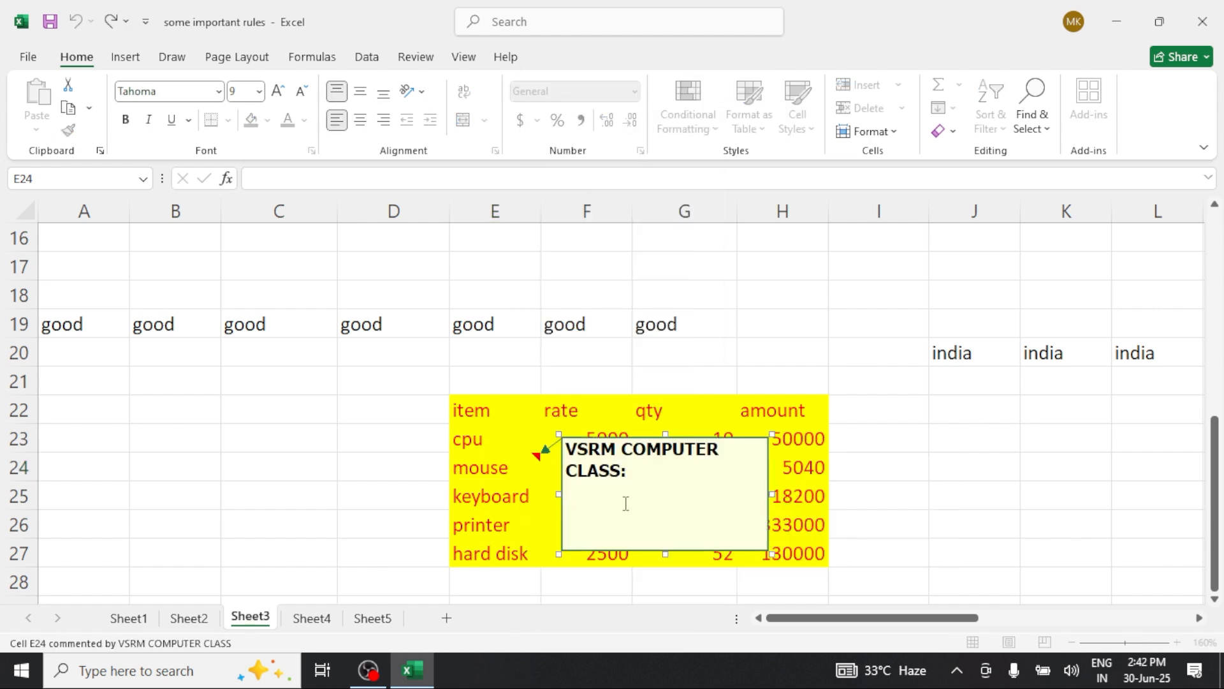
text(ertertert)
click(821, 494)
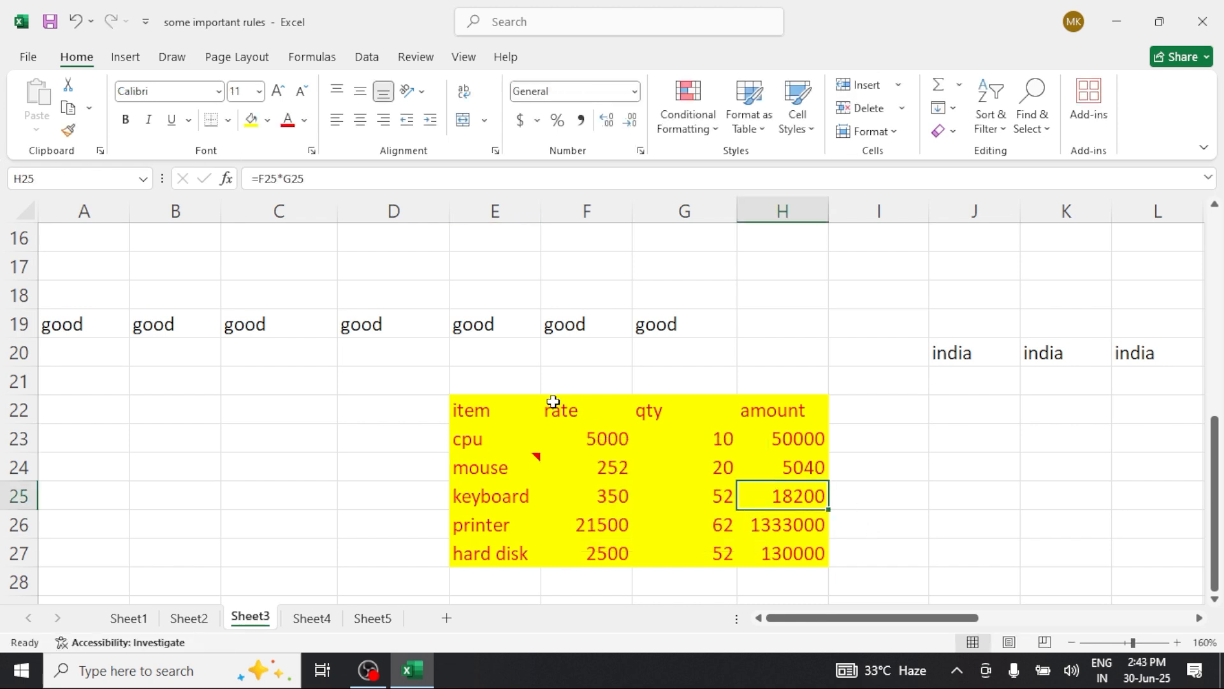
- Group Sheet3 with Sheet5, fill the table E22:H27 across the worksheets with the All option, and check the copy on Sheet5
drag(499, 408, 801, 552)
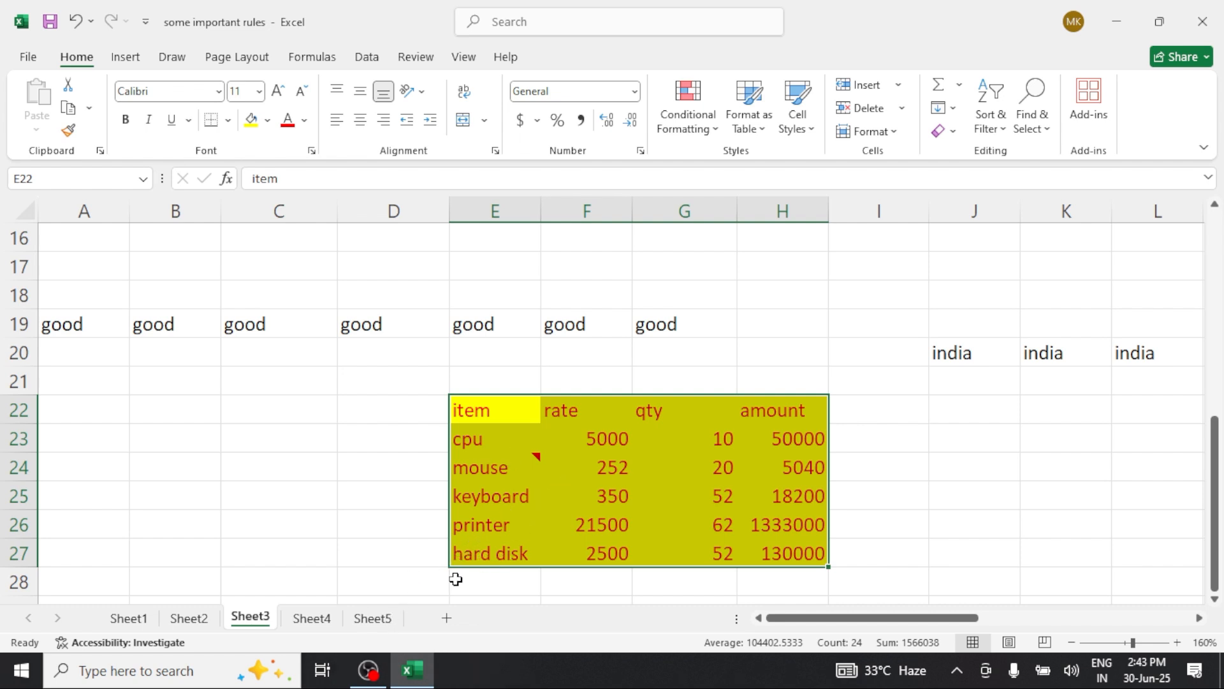
ctrl+click(368, 621)
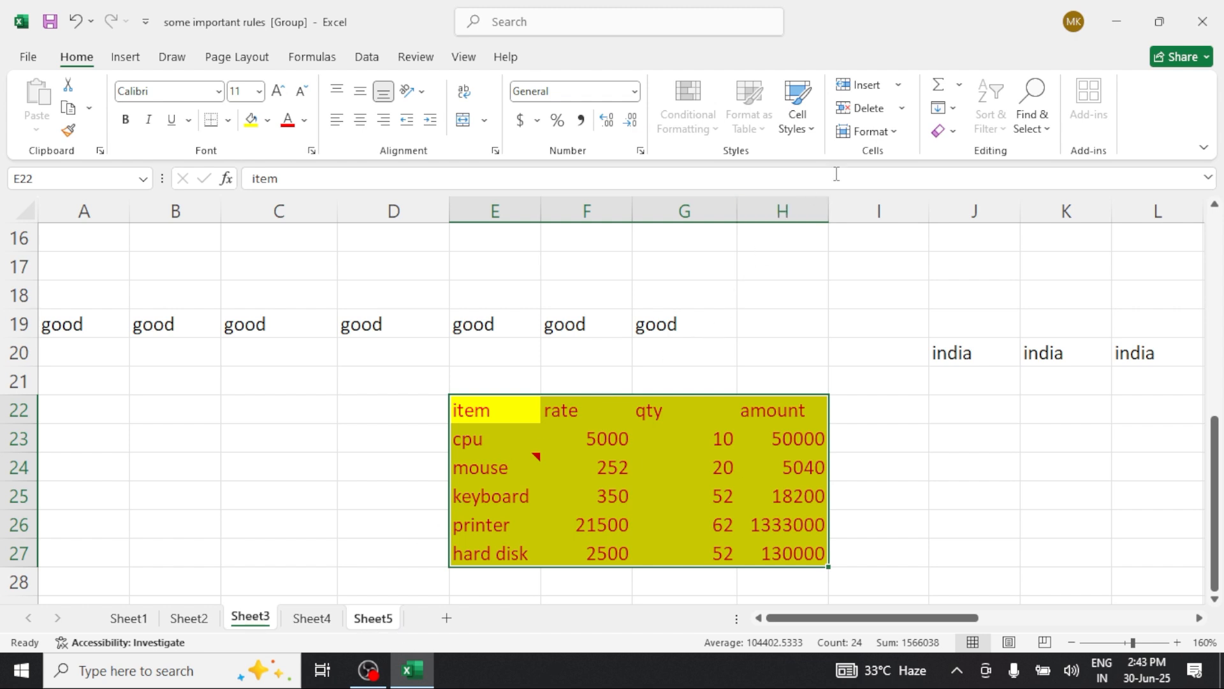
click(951, 109)
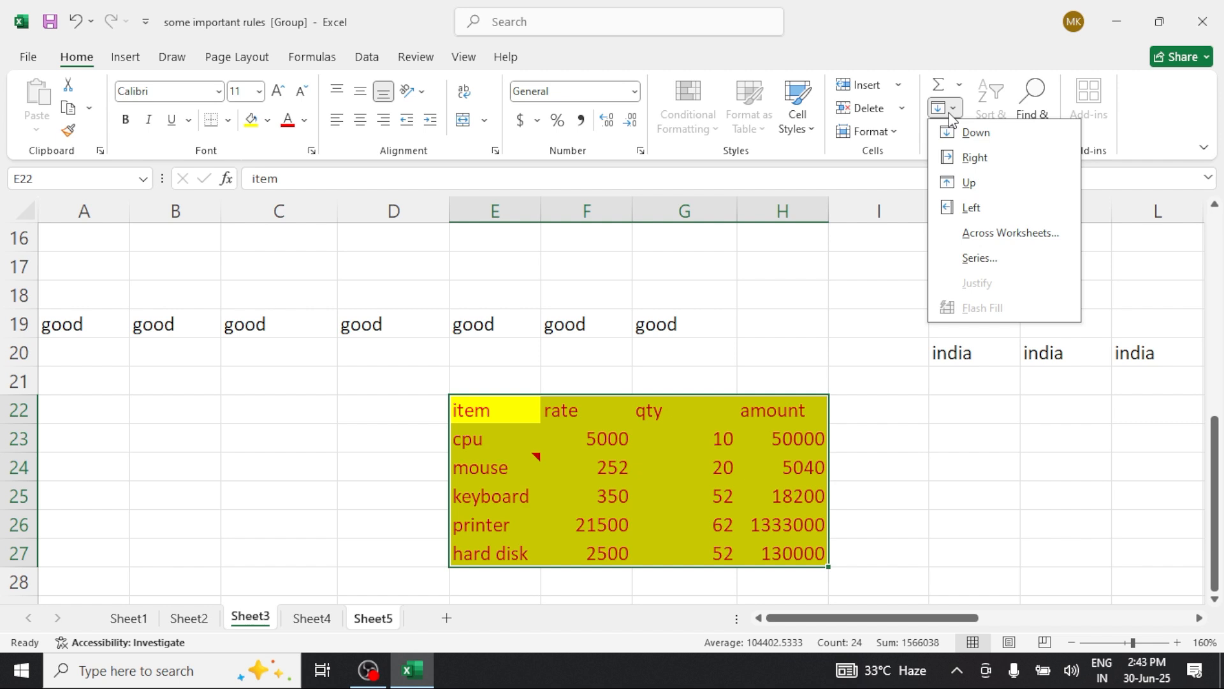
click(992, 235)
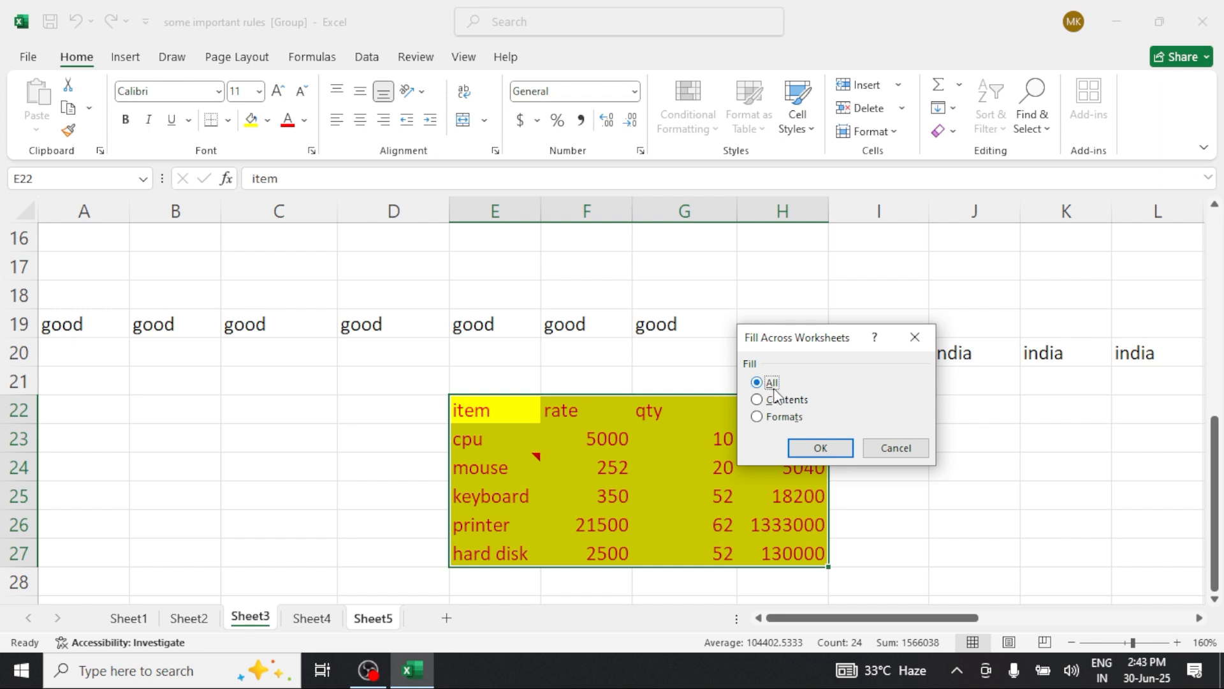
click(821, 448)
click(376, 618)
scroll(417, 567, down, 2)
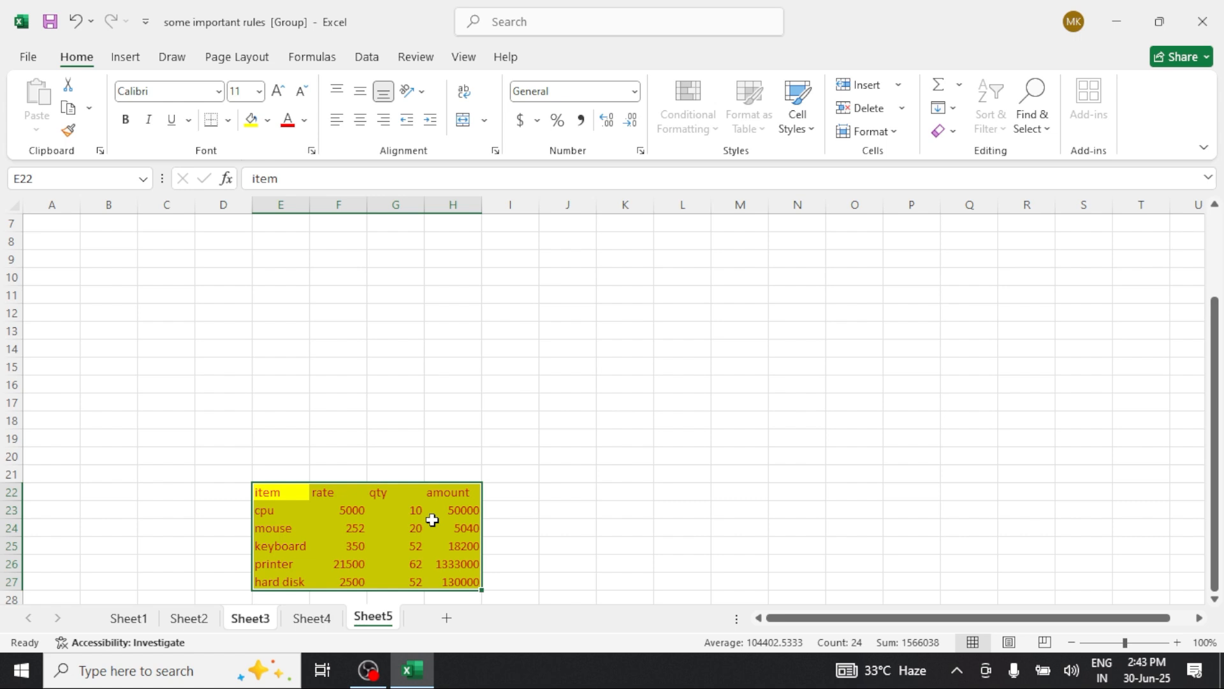
click(261, 620)
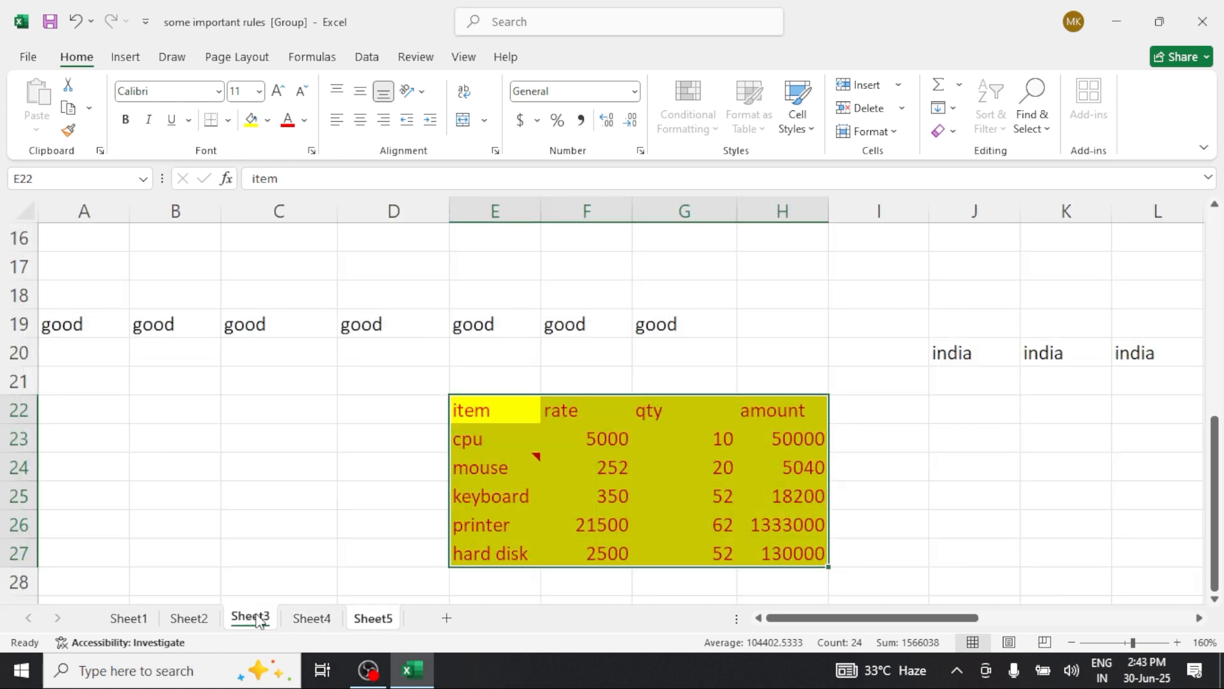
- Add Sheet4 to the sheet group and fill the item table E22:H27 across the worksheets with the Contents option, checking the copy on Sheet4
click(376, 618)
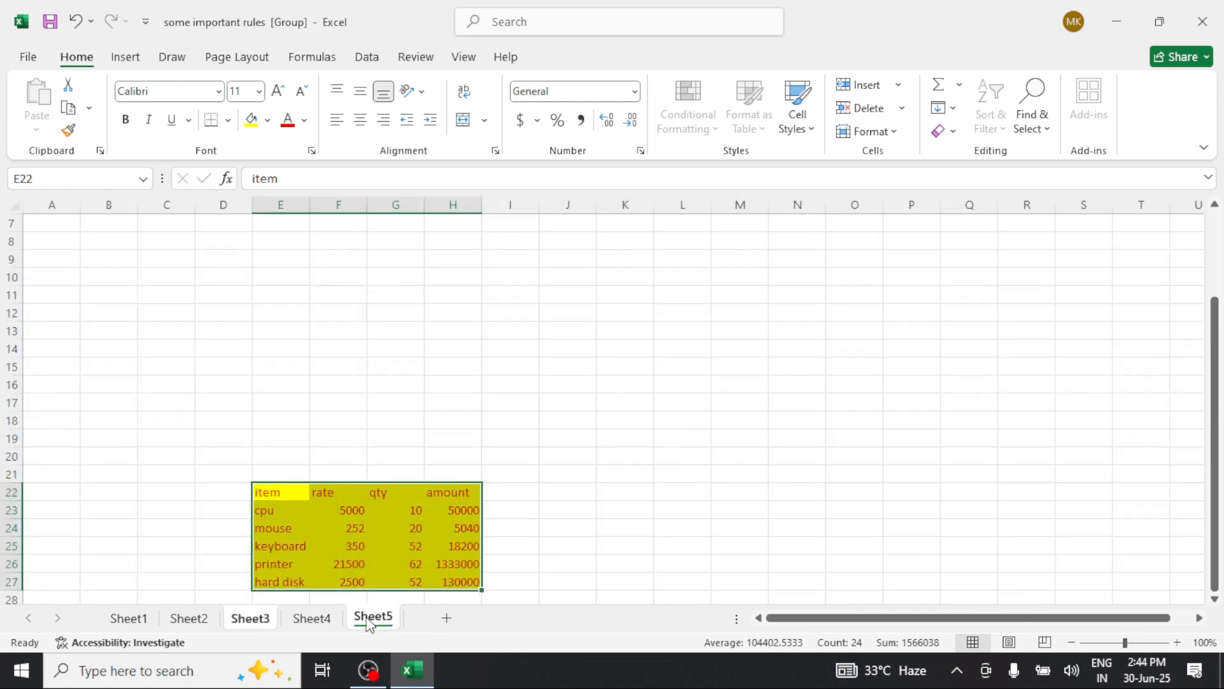
click(269, 619)
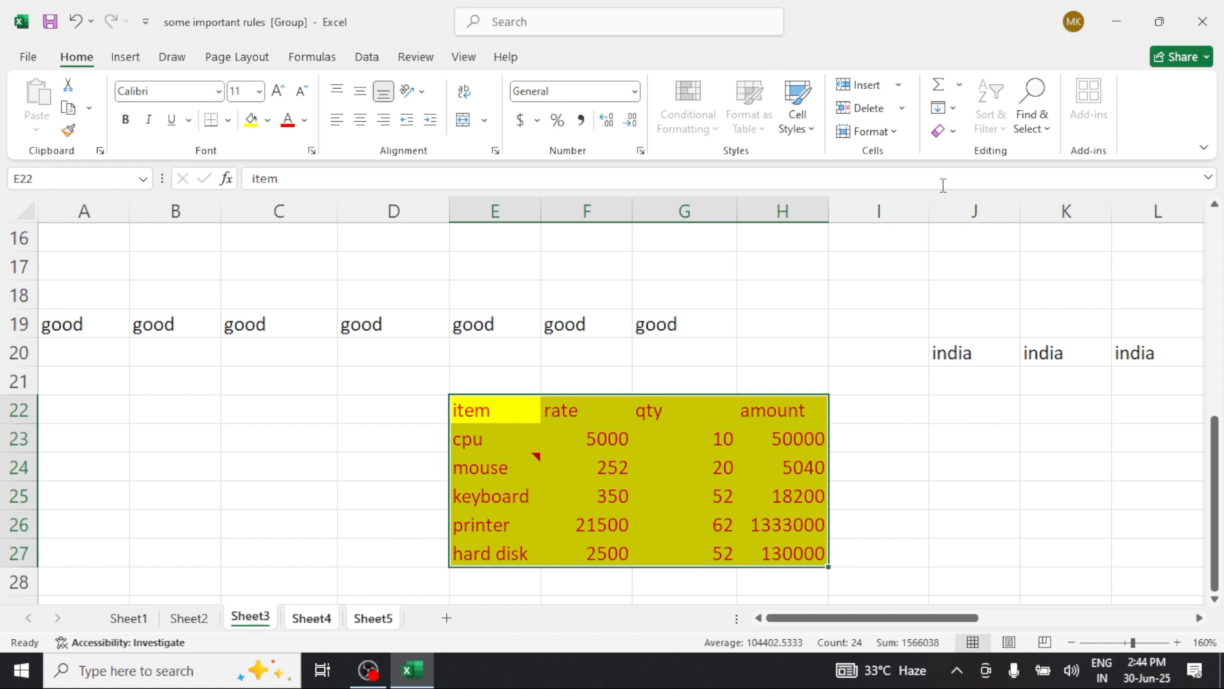
click(952, 110)
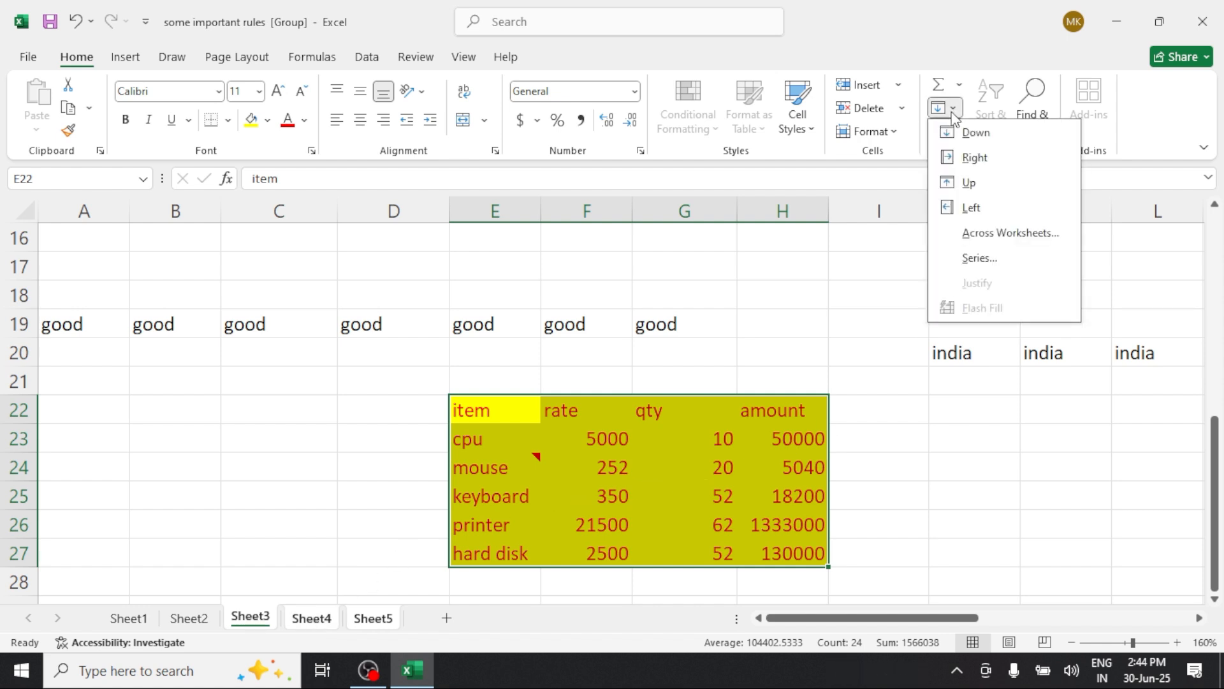
click(1009, 233)
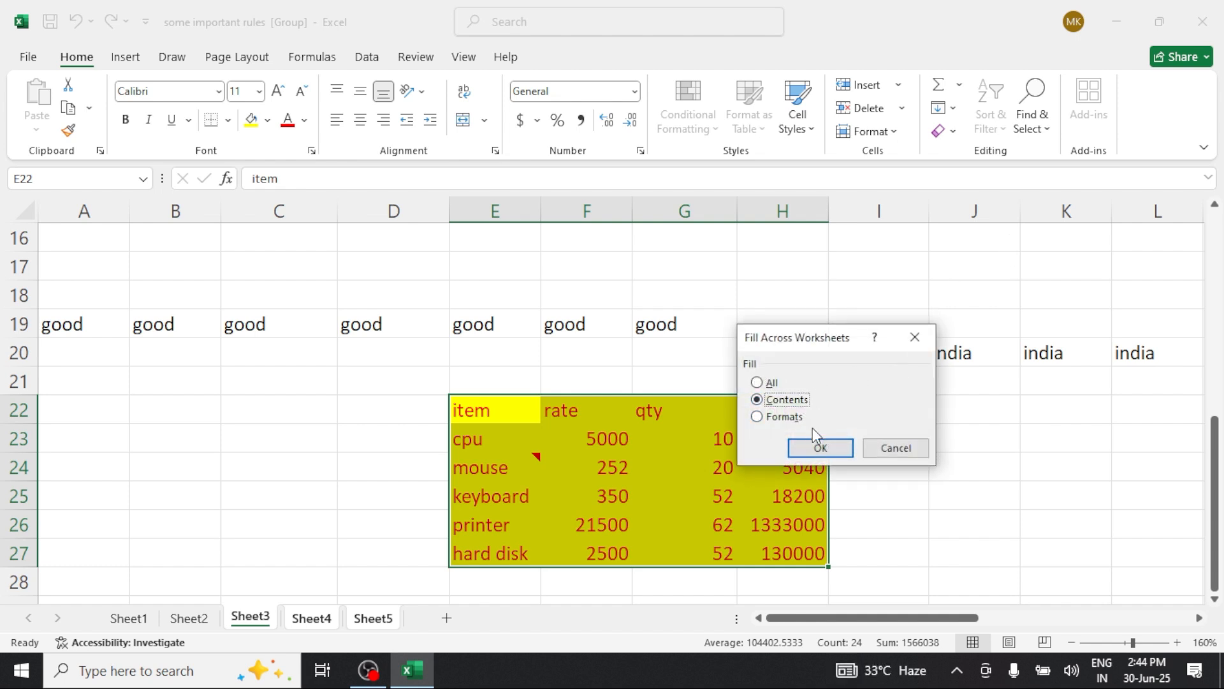
click(821, 448)
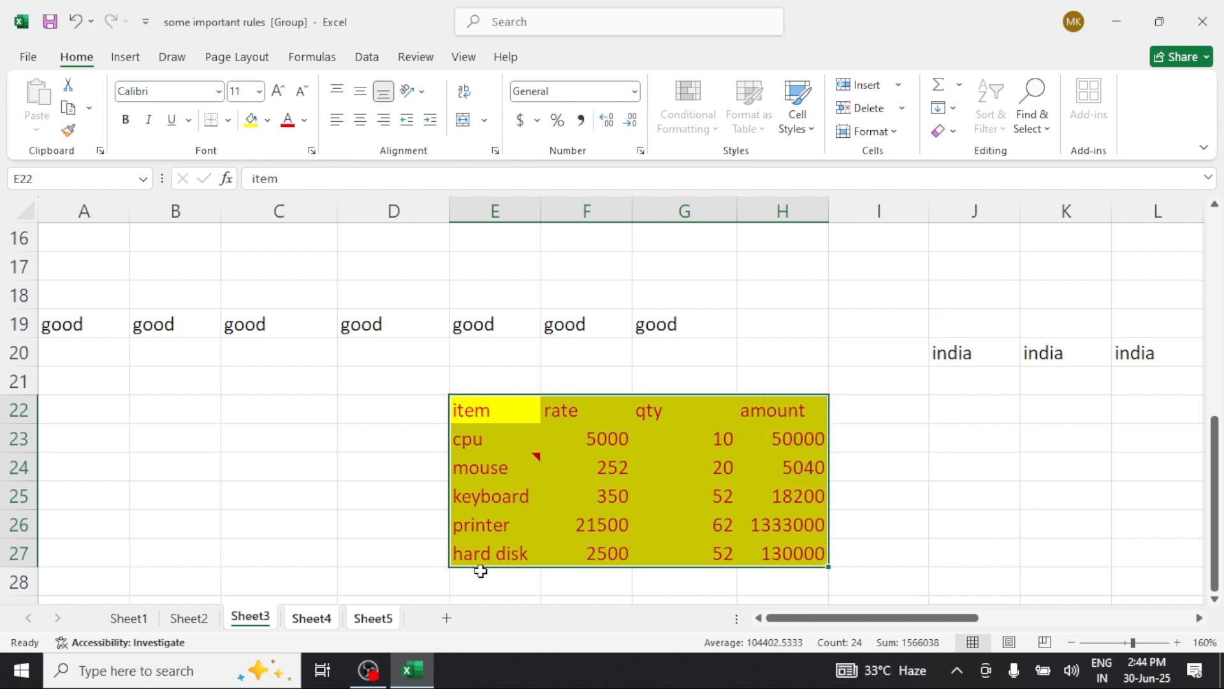
click(293, 620)
scroll(379, 579, down, 3)
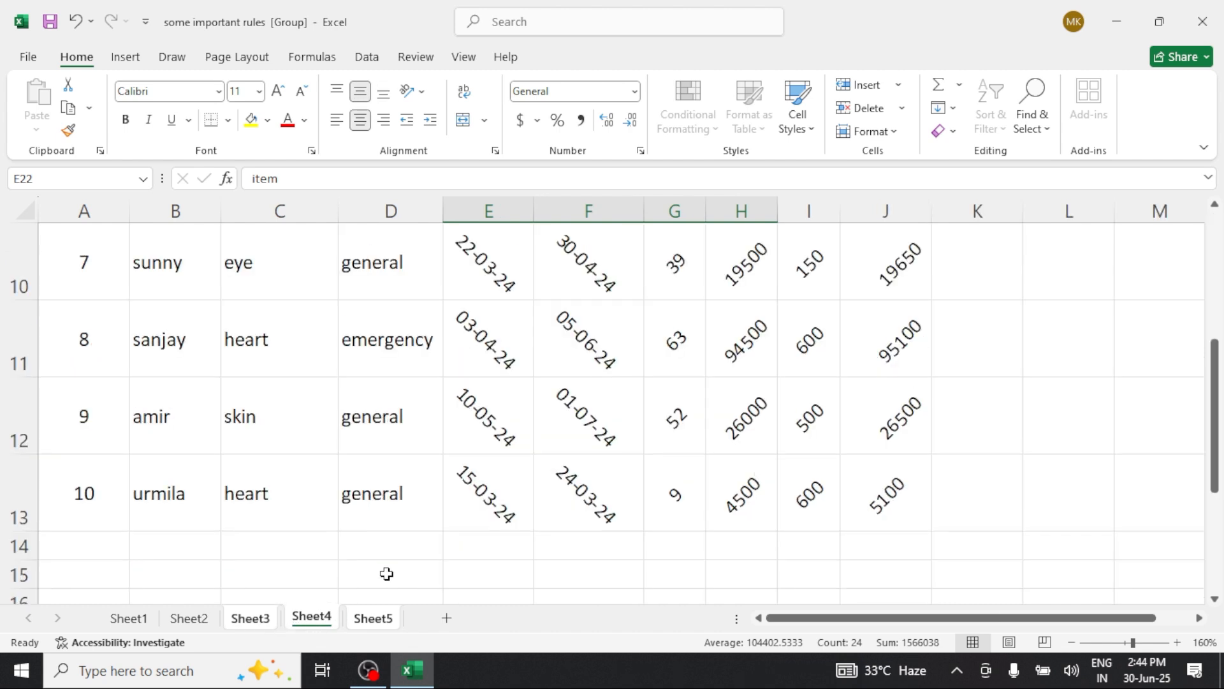
scroll(386, 574, down, 4)
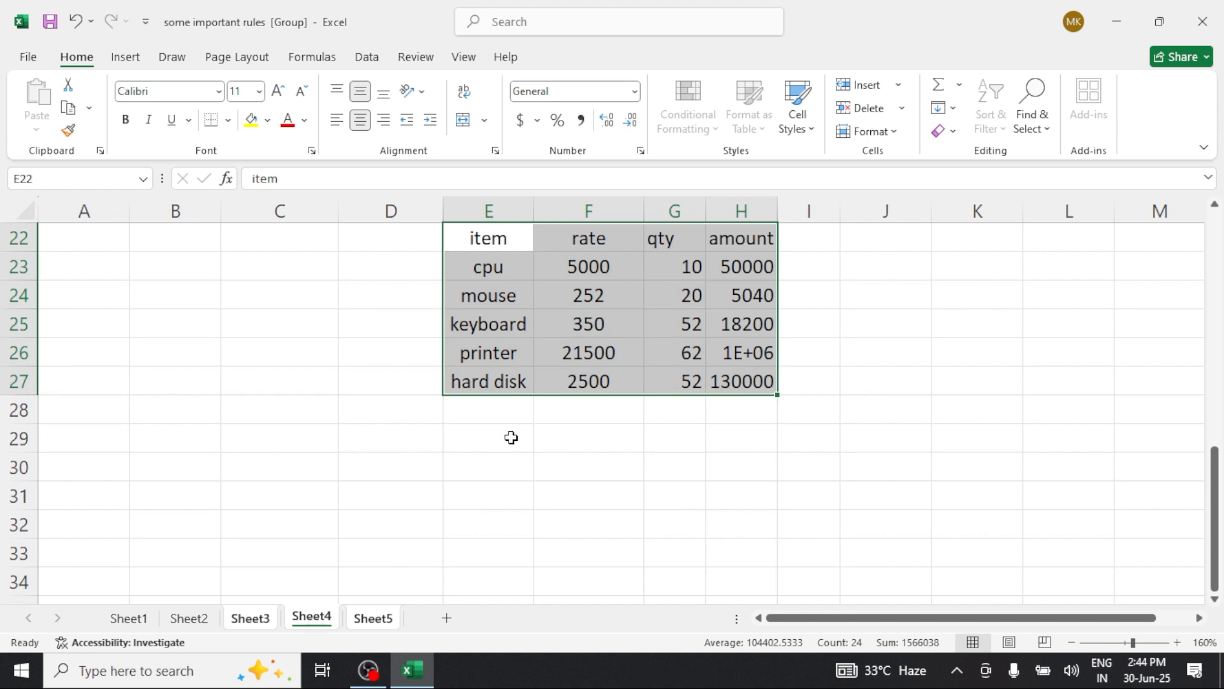
scroll(511, 438, up, 1)
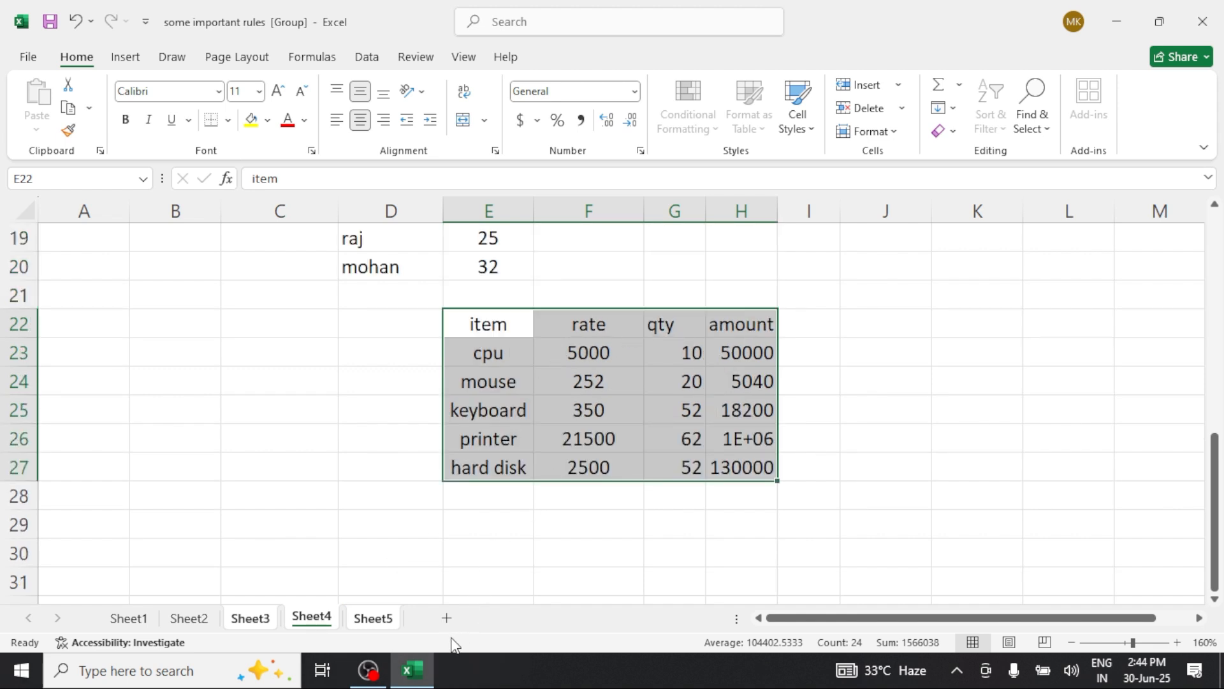
- Add a new worksheet after Sheet4 and group it with Sheet3, starting from Sheet3
click(447, 618)
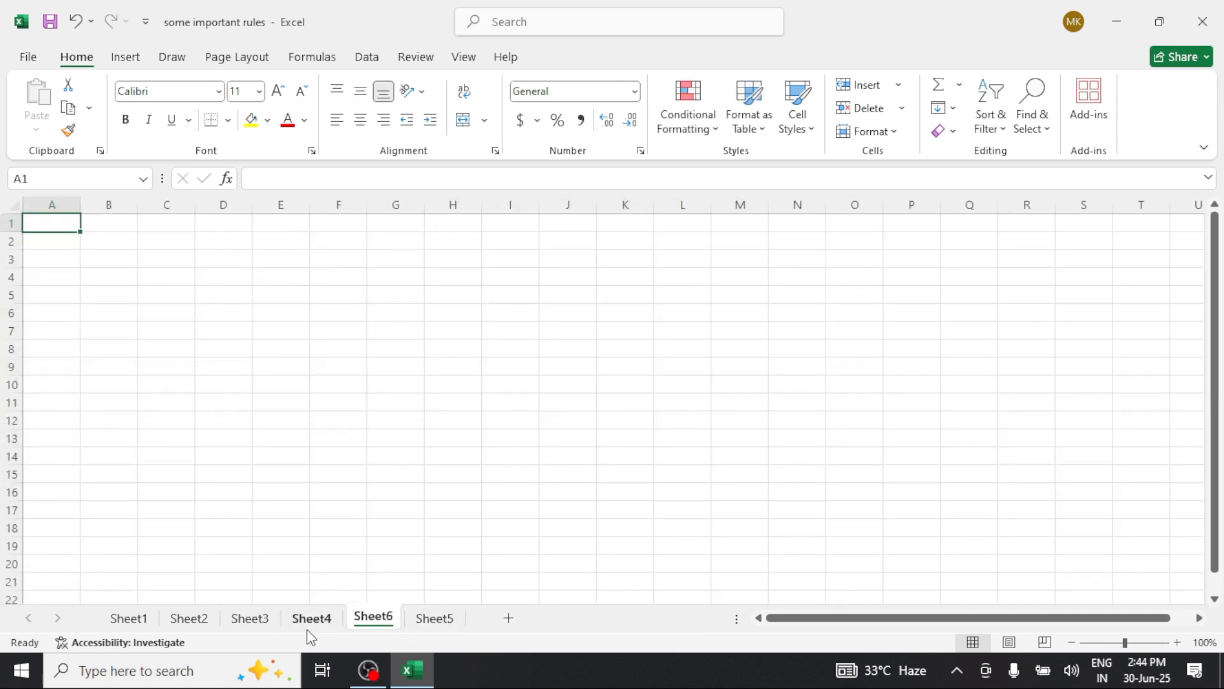
click(235, 617)
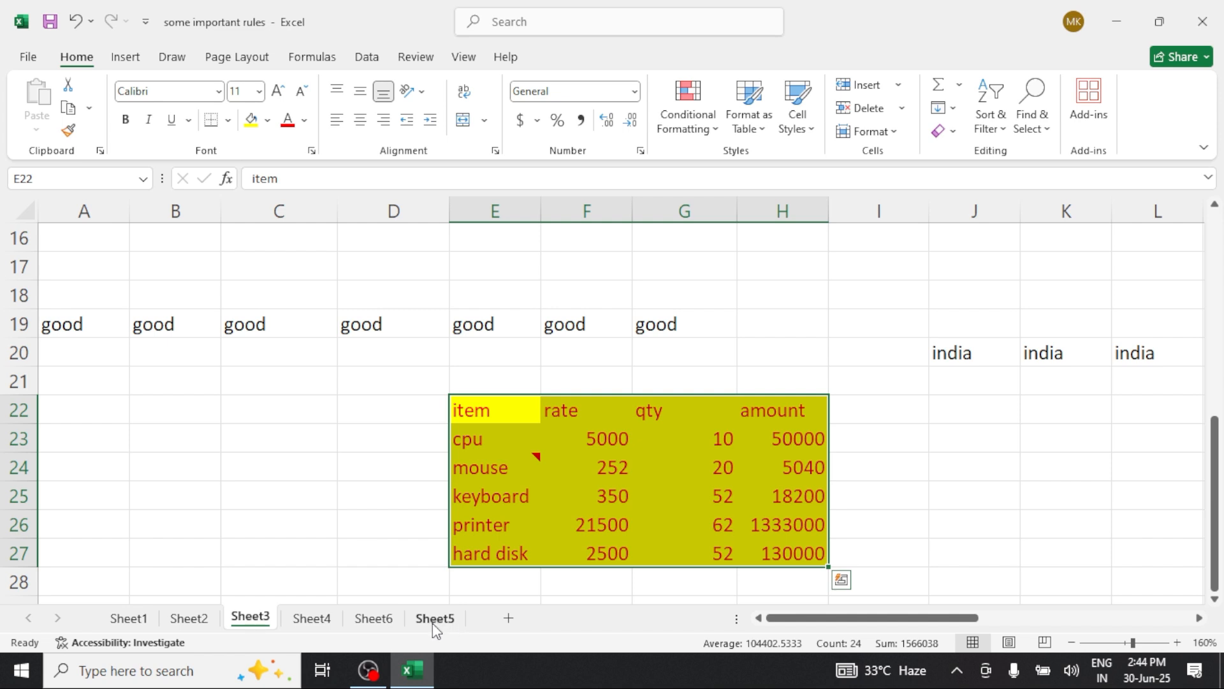
ctrl+click(376, 622)
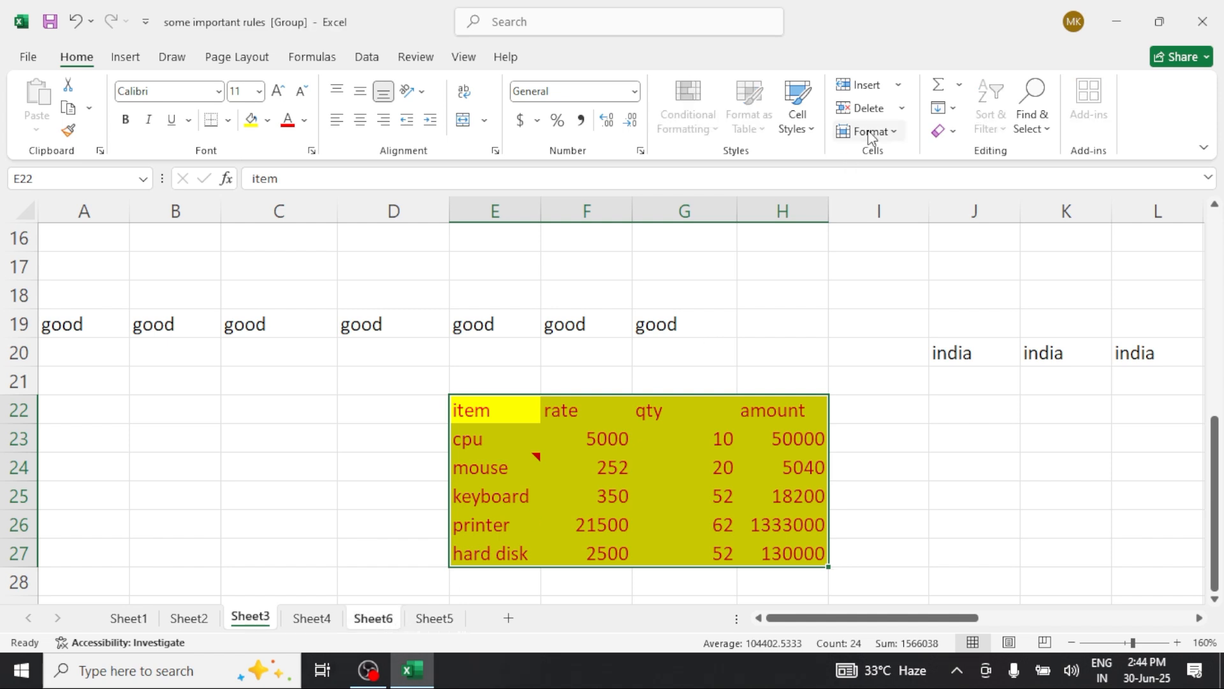
- Fill the range E22:H27 across the grouped worksheets with the Formats option and check the copied formatting on Sheet6
click(946, 121)
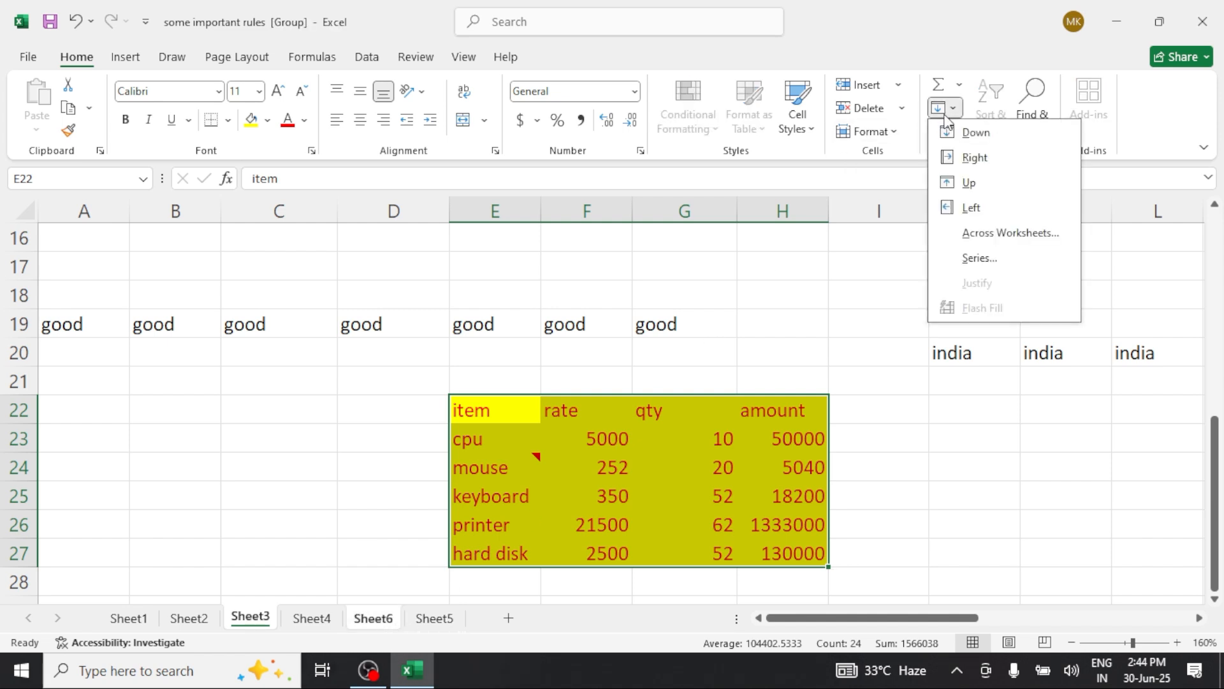
click(996, 234)
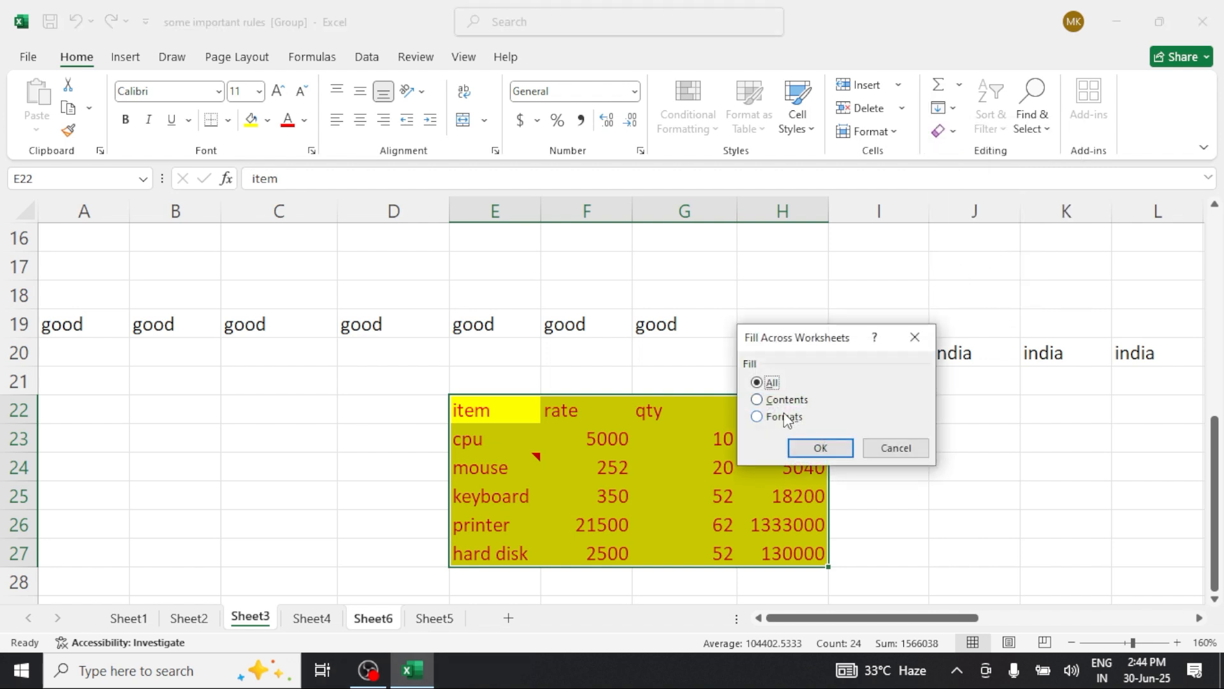
click(790, 417)
click(820, 447)
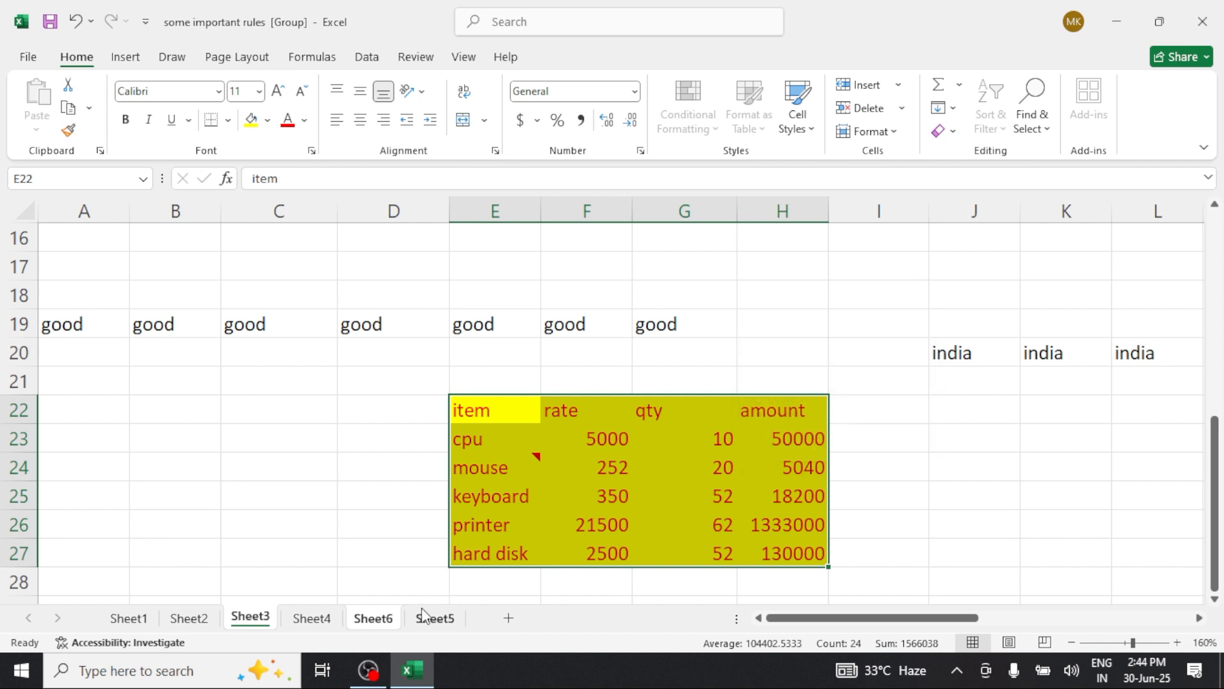
click(385, 619)
scroll(456, 564, down, 3)
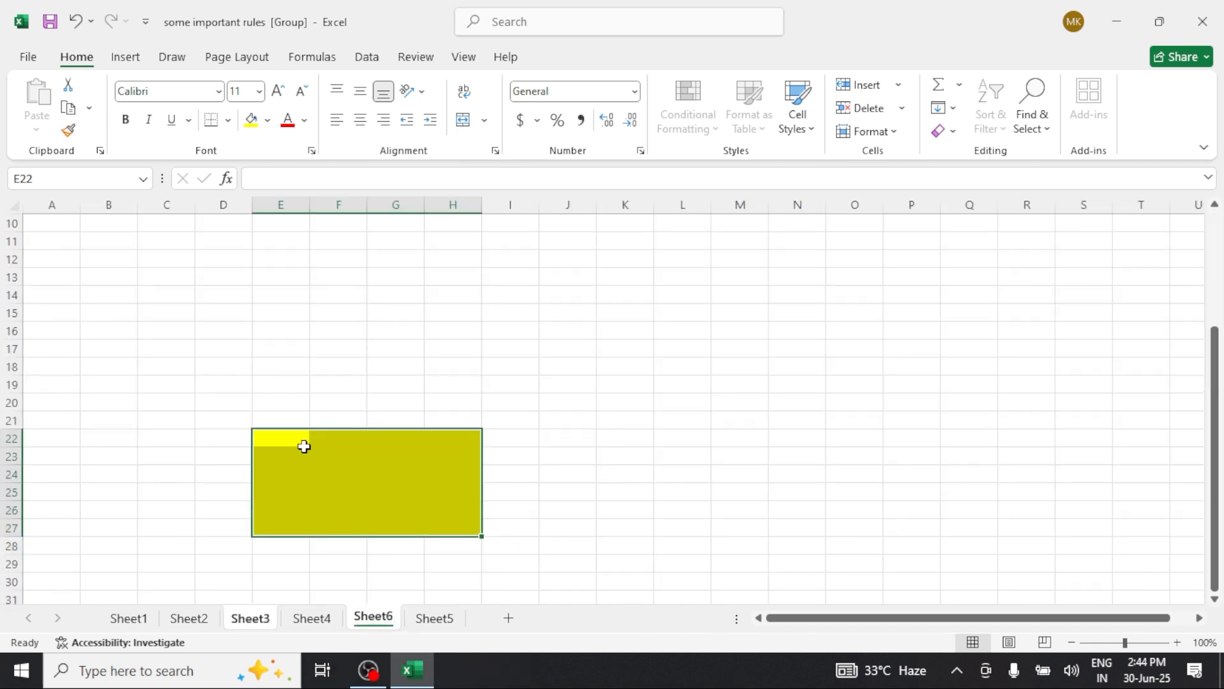
- Test the copied formatting on Sheet6 by entering "fgadfasdf" in E22, "dfasdfasd" in F23 and "dsf" in G25
click(304, 445)
text(fgadfasdf)
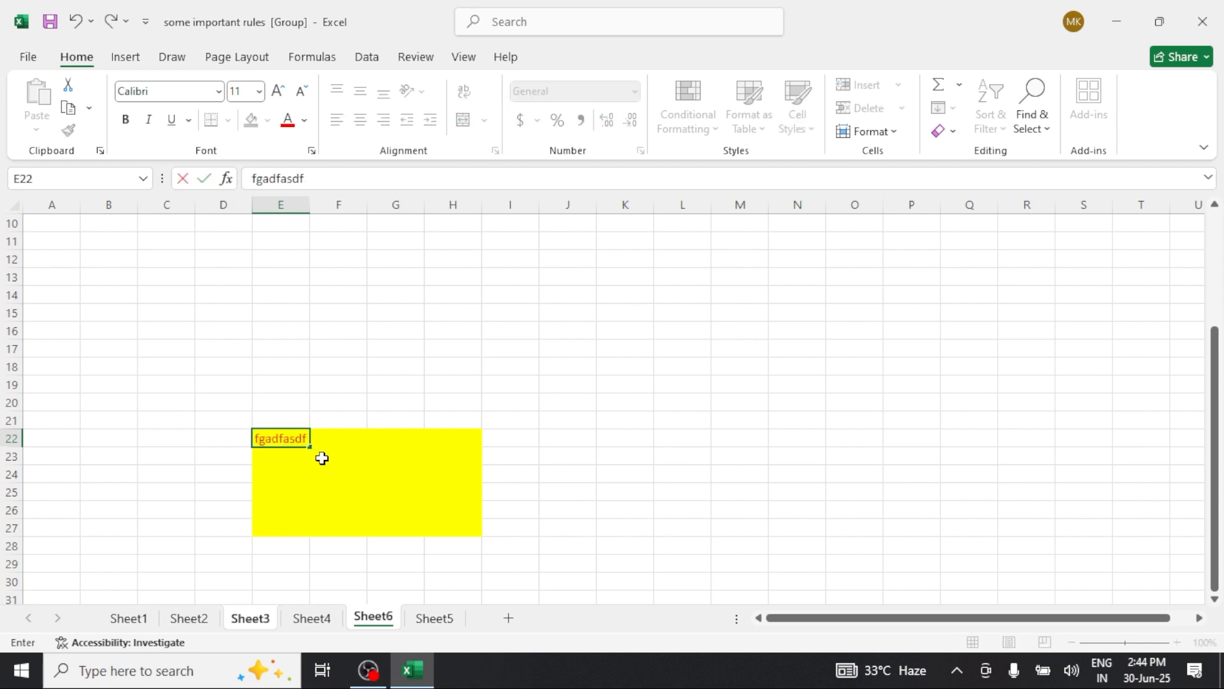
click(338, 457)
text(dfasdfasd)
click(385, 492)
text(dsf)
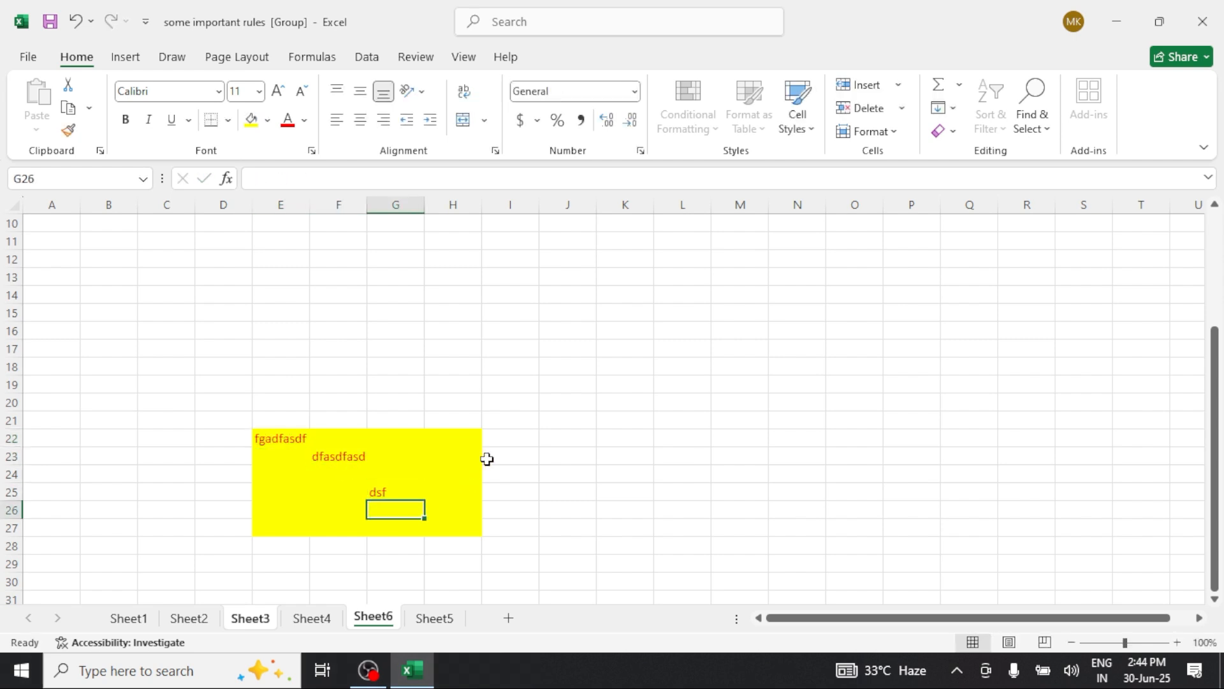
click(486, 457)
click(659, 383)
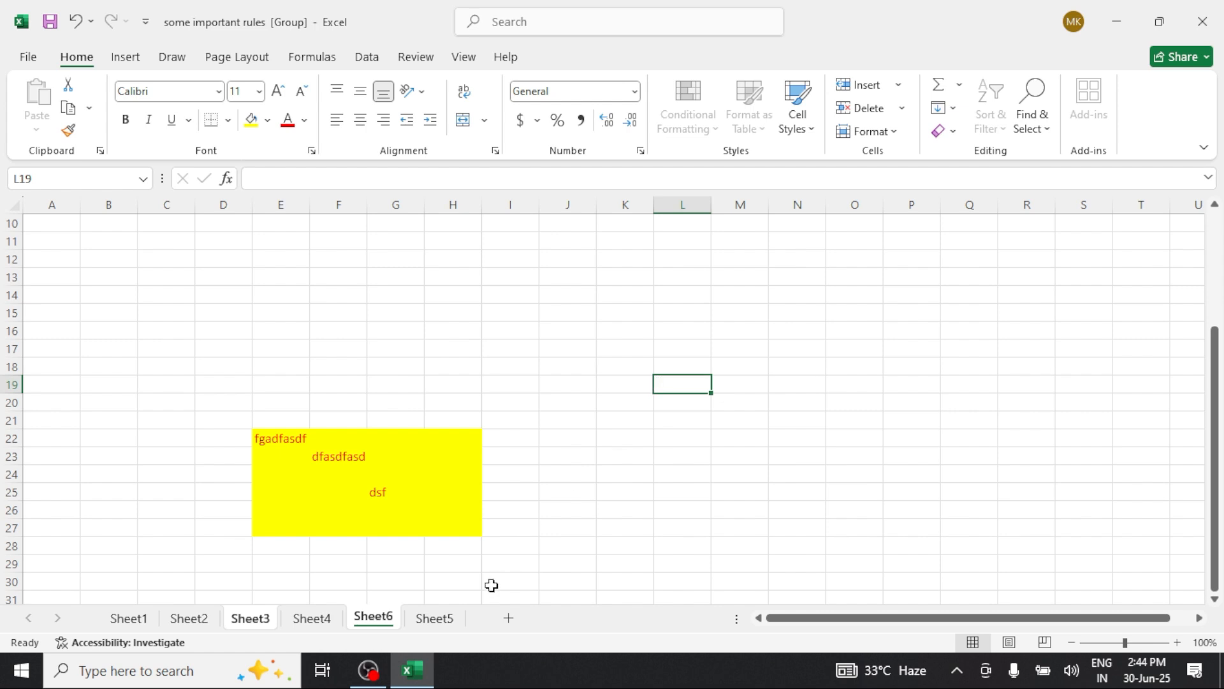
click(943, 110)
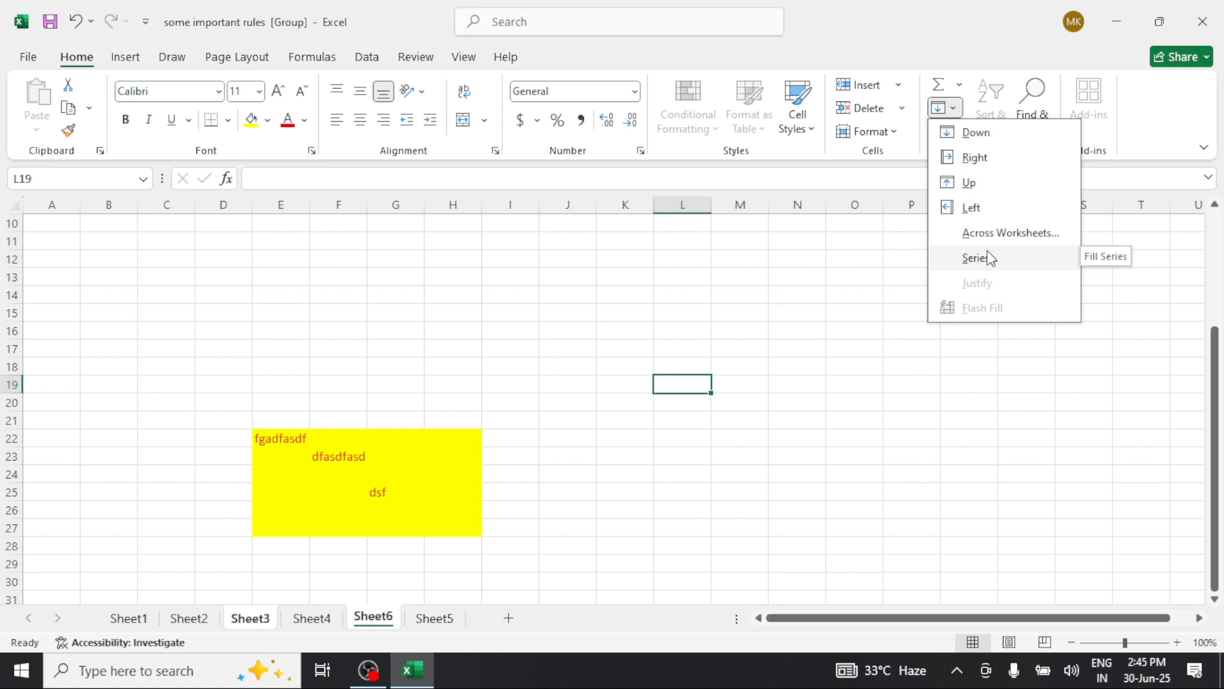
click(880, 281)
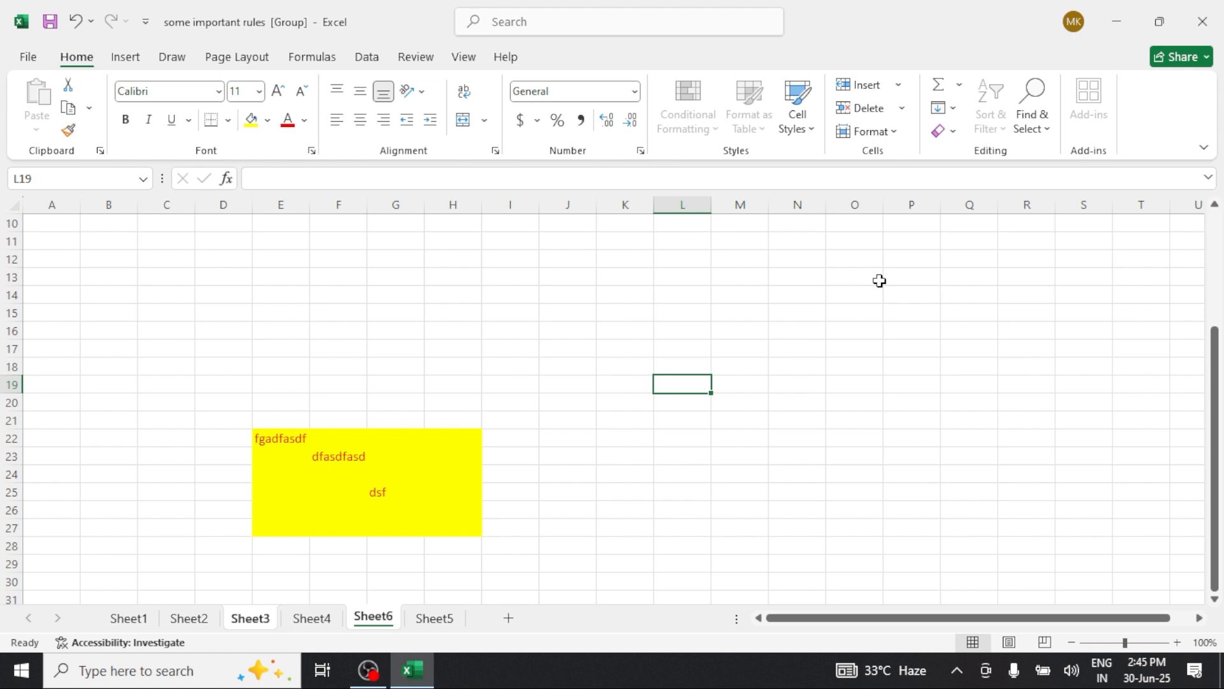